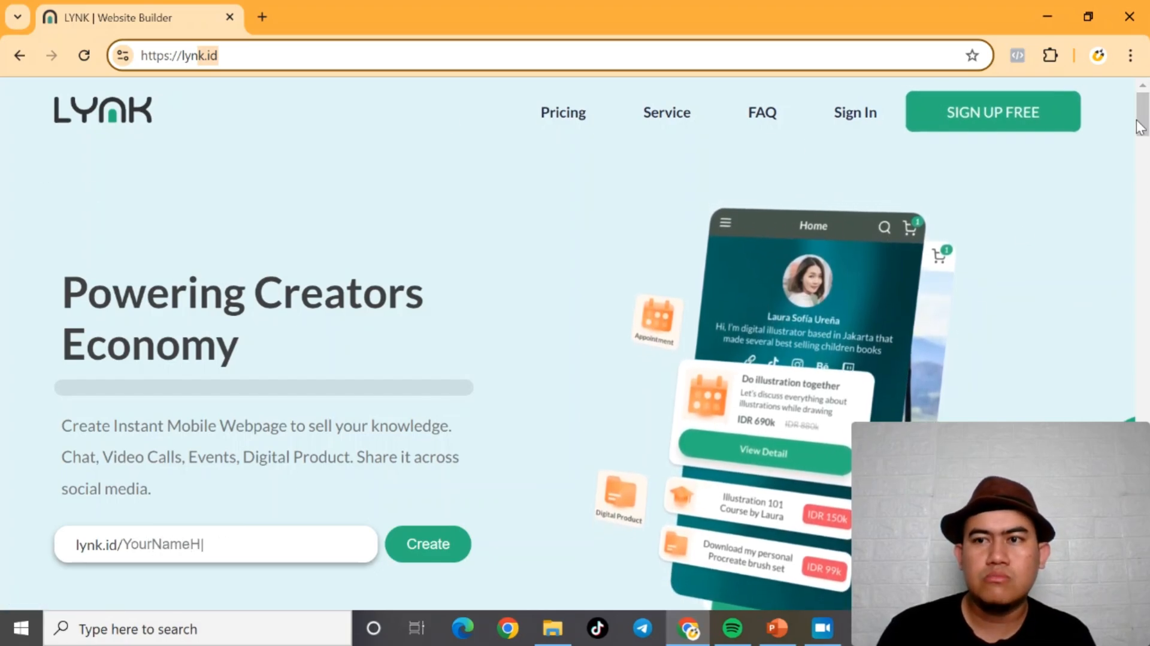
Step: Register for a Lynk account using the Google sign-up option
{"action": "mouse_move", "coordinate": [1144, 115]}
{"action": "left_mouse_down"}
{"action": "mouse_move", "coordinate": [1145, 578]}
{"action": "mouse_move", "coordinate": [1145, 106]}
{"action": "left_mouse_up"}
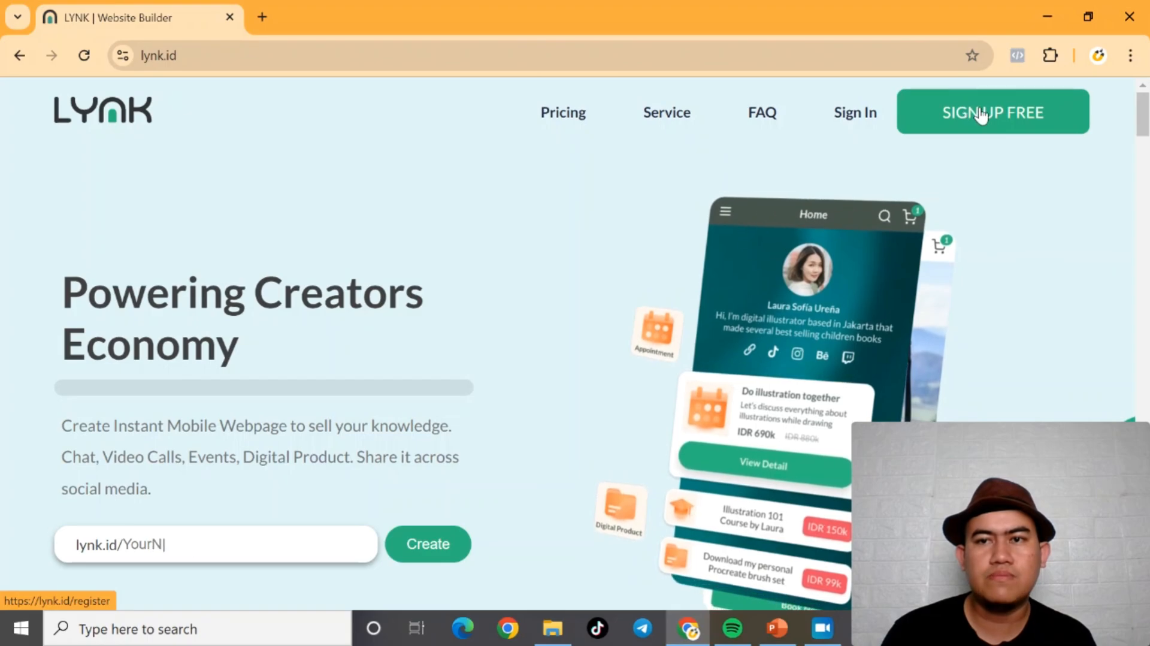
{"action": "left_click", "coordinate": [980, 116]}
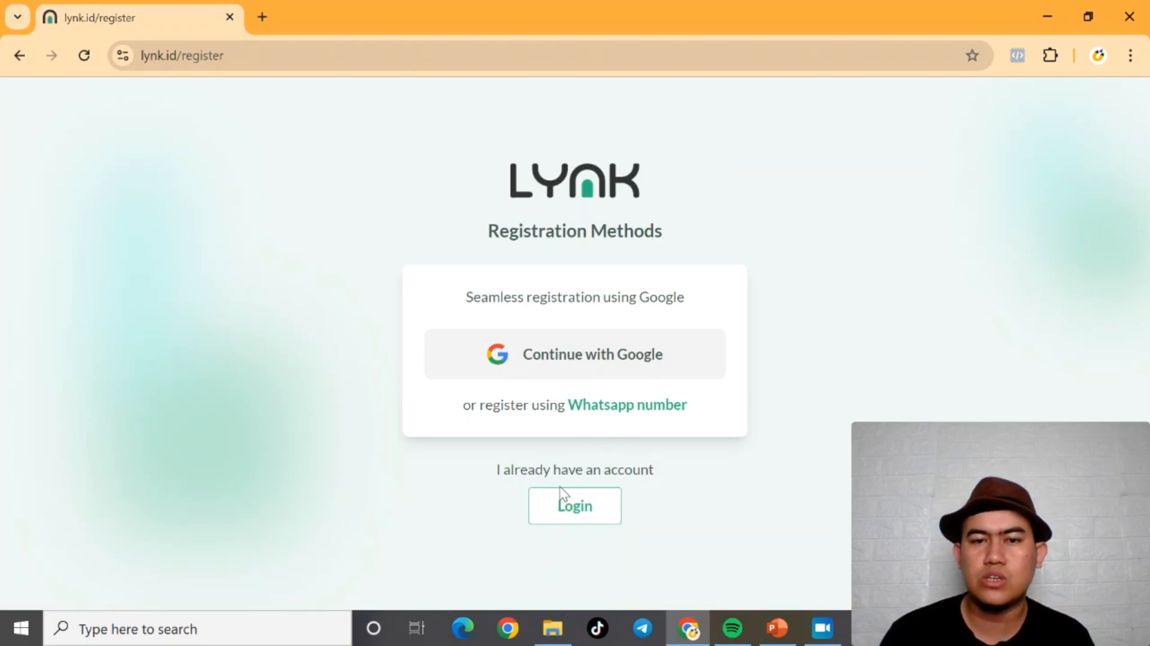
{"action": "left_click", "coordinate": [536, 358]}
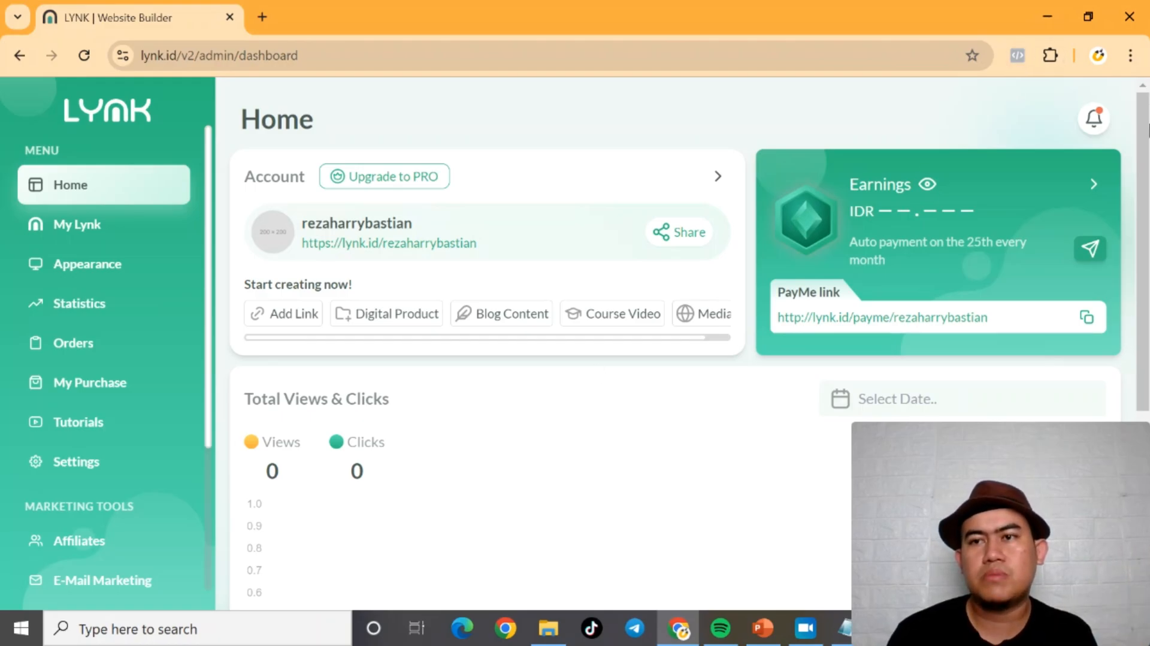
Step: Open the account Settings page from the dashboard
{"action": "scroll", "coordinate": [535, 129], "scroll_direction": "down", "scroll_amount": 1}
{"action": "scroll", "coordinate": [535, 129], "scroll_direction": "up", "scroll_amount": 1}
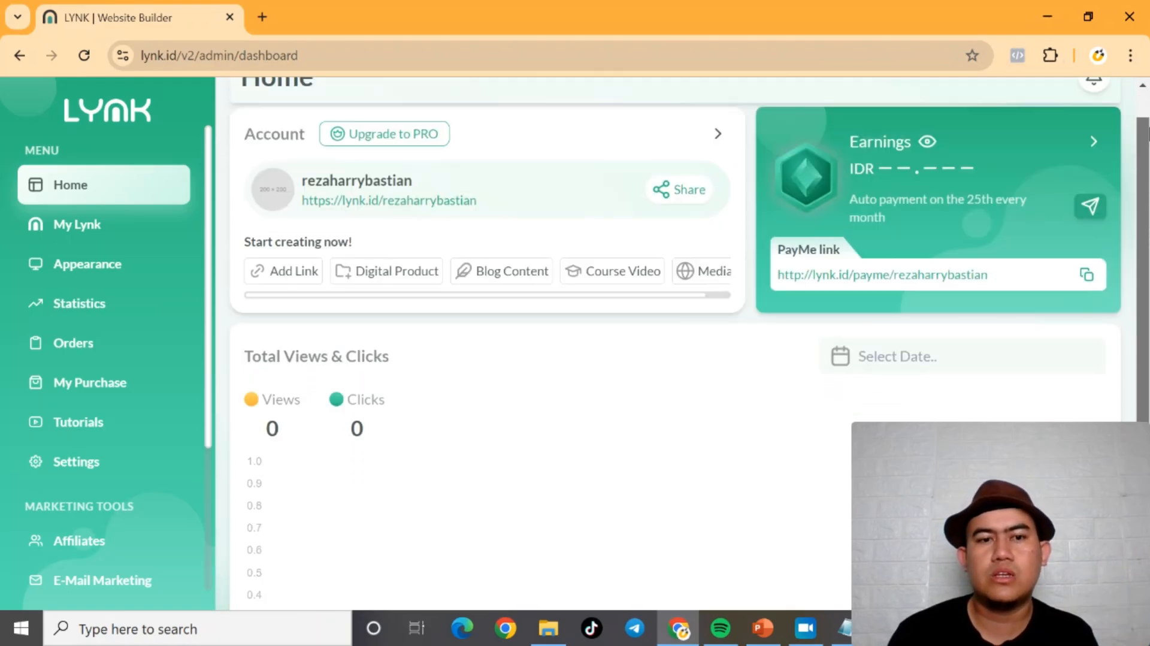
{"action": "scroll", "coordinate": [207, 331], "scroll_direction": "down", "scroll_amount": 3}
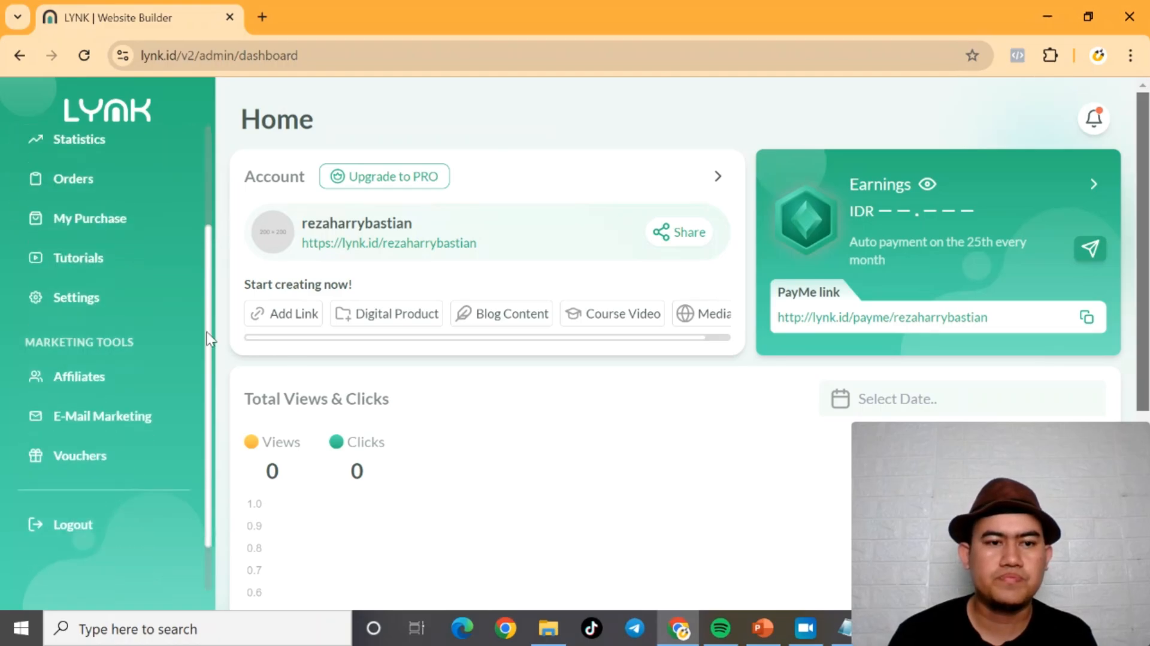
{"action": "scroll", "coordinate": [208, 337], "scroll_direction": "up", "scroll_amount": 3}
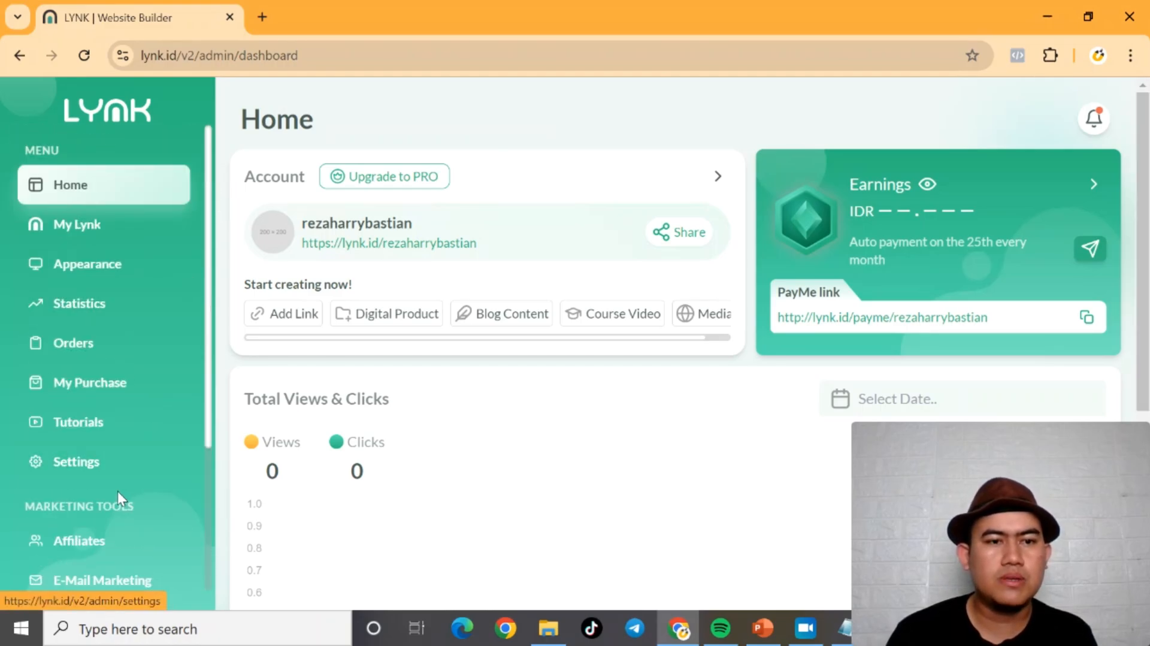
{"action": "left_click", "coordinate": [72, 471]}
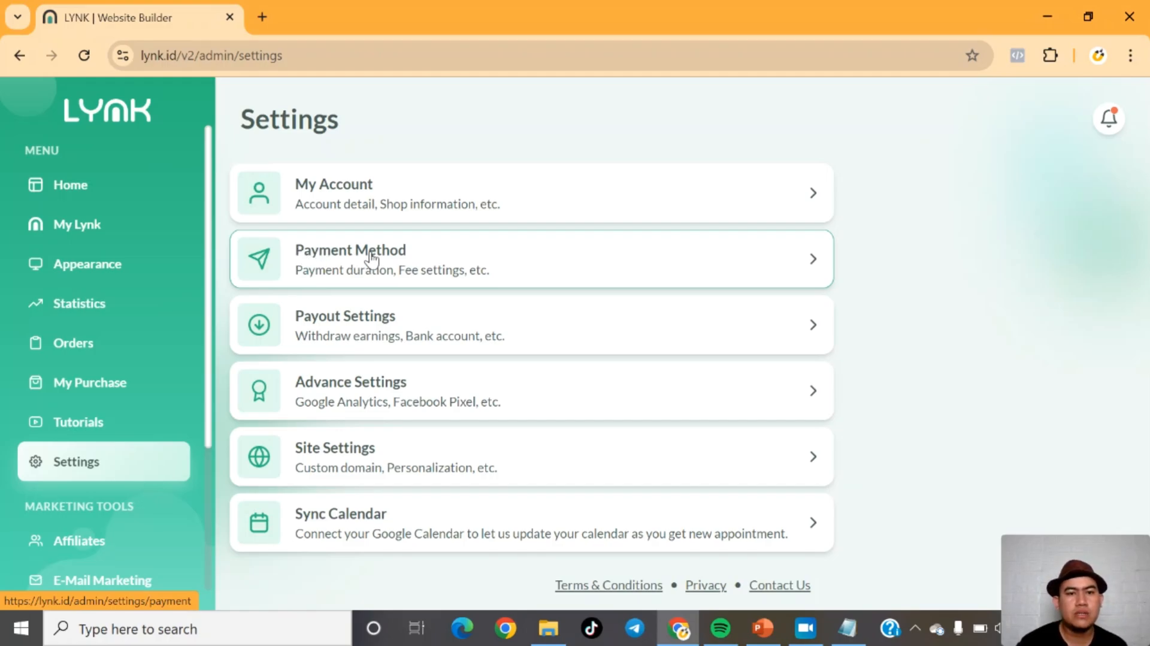
Step: Open and review the Payment Method settings
{"action": "left_click", "coordinate": [322, 261]}
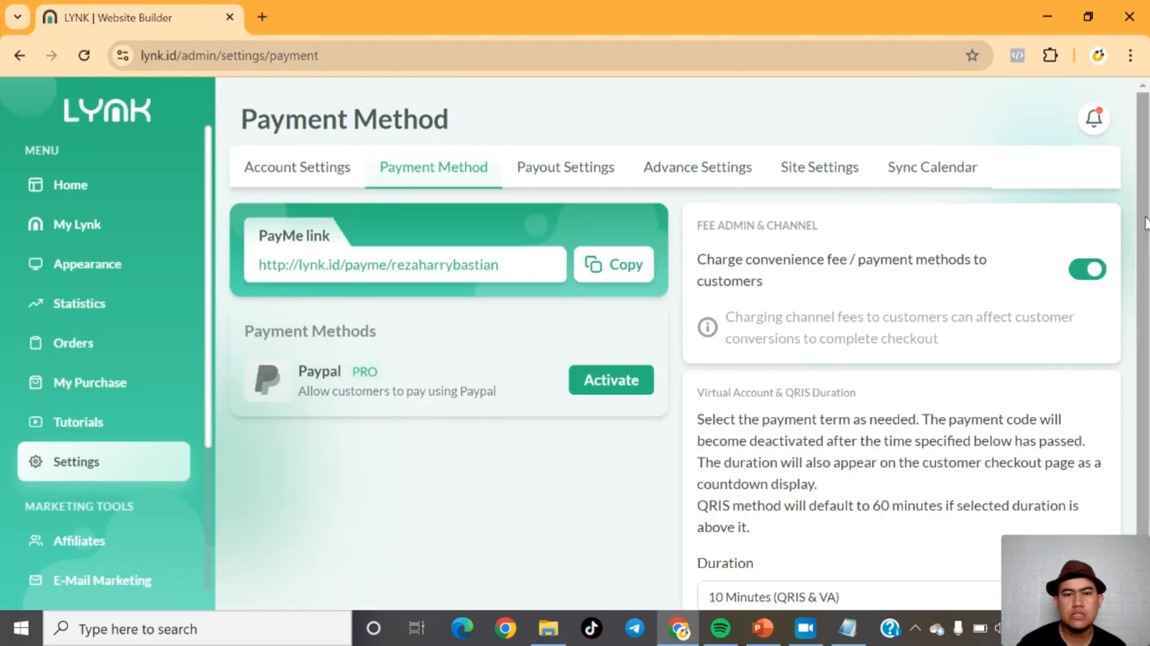
{"action": "scroll", "coordinate": [1145, 223], "scroll_direction": "down", "scroll_amount": 2}
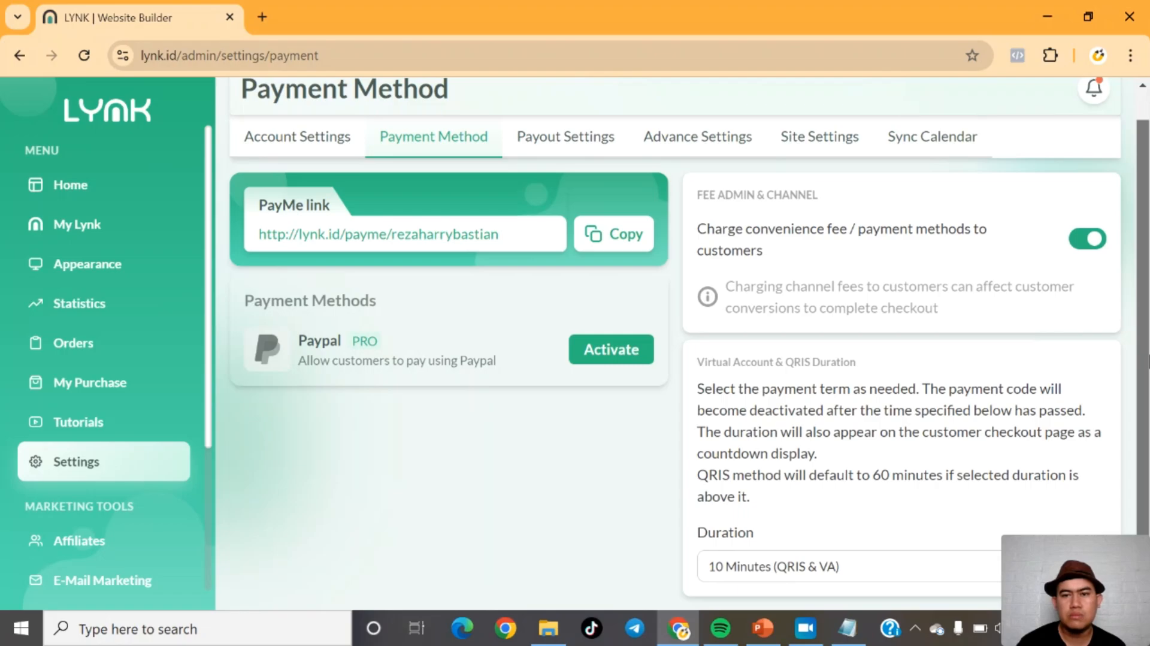
{"action": "scroll", "coordinate": [688, 341], "scroll_direction": "up", "scroll_amount": 1}
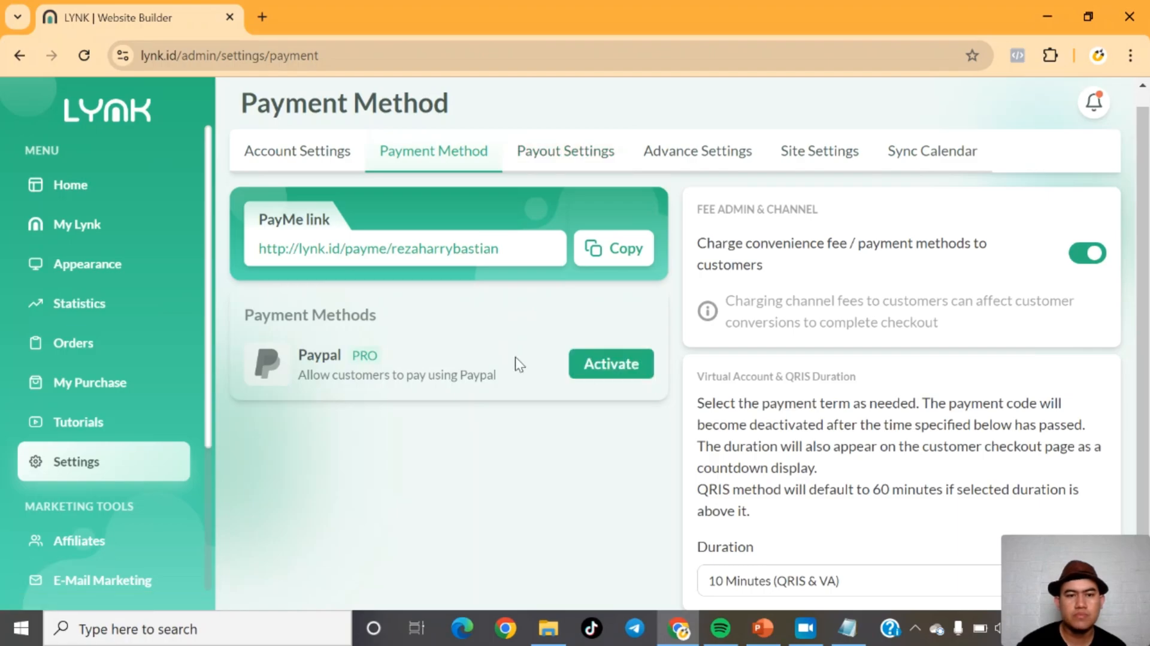
Step: Open Payout Settings and start managing the Bank Transfer payout method
{"action": "left_click", "coordinate": [544, 155]}
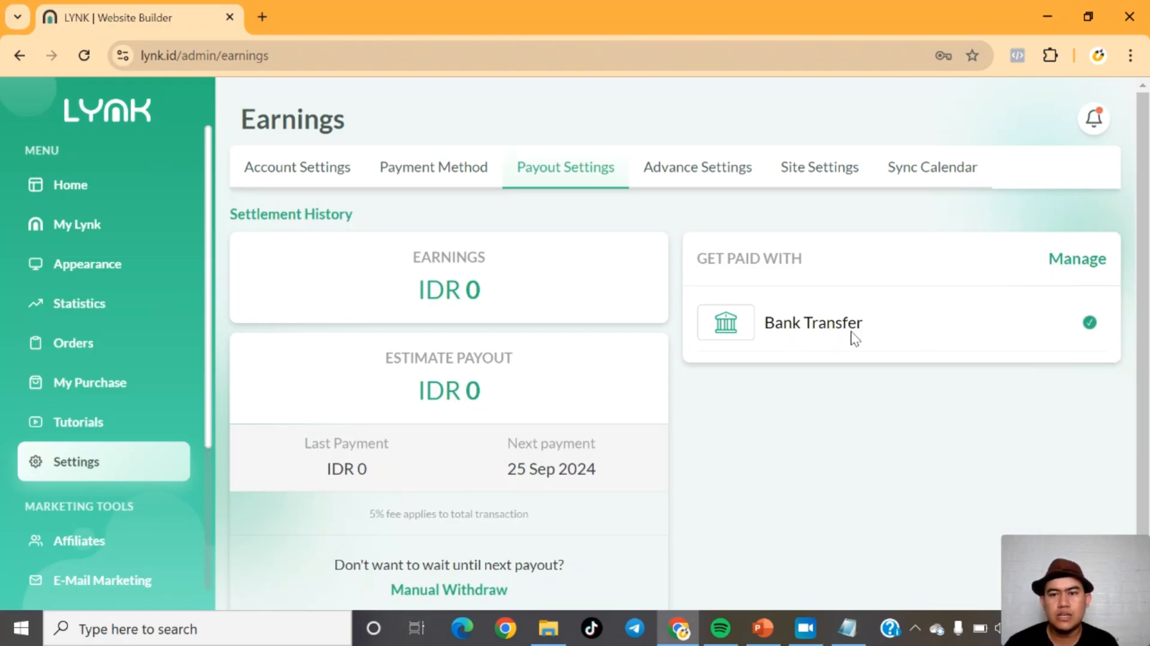
{"action": "left_click_drag", "start_coordinate": [826, 327], "coordinate": [1087, 274]}
{"action": "left_click", "coordinate": [1086, 274]}
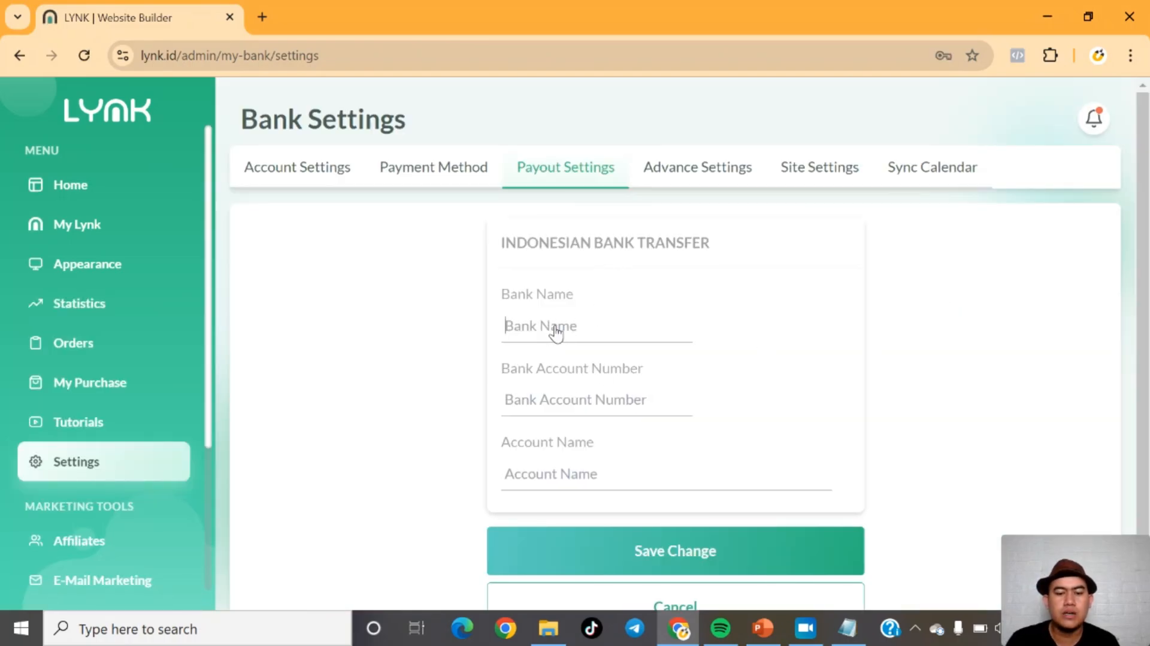
{"action": "left_click", "coordinate": [556, 331]}
{"action": "type", "text": "BAN"}
{"action": "key", "text": "BackSpace"}
{"action": "key", "text": "BackSpace"}
{"action": "key", "text": "BackSpace"}
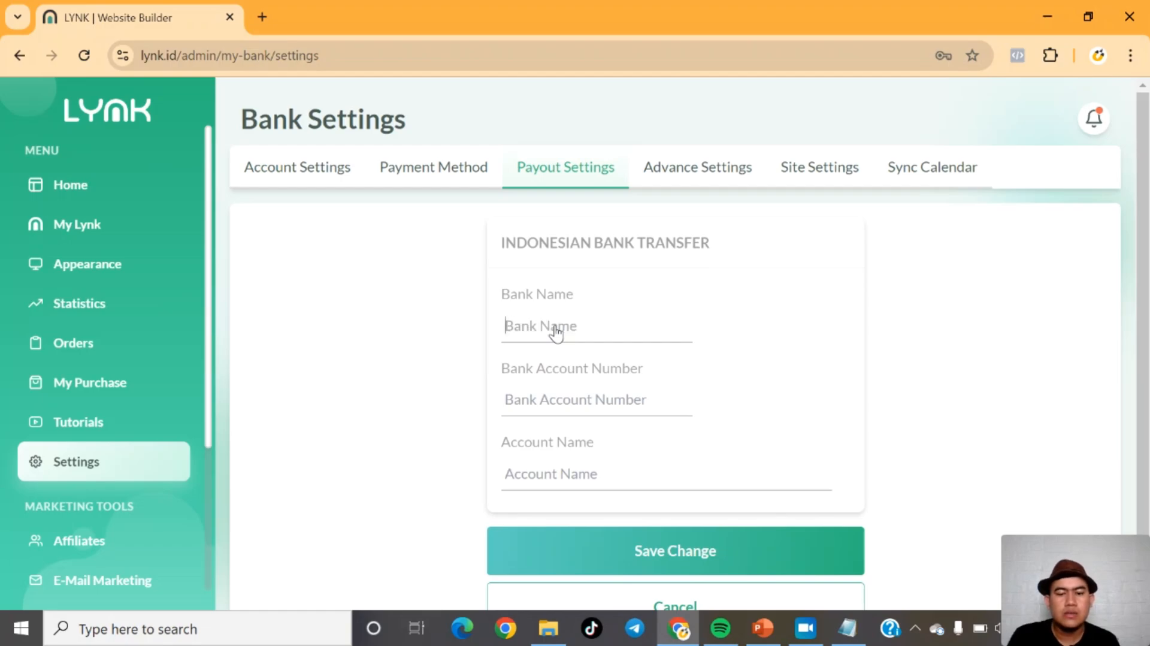
{"action": "type", "text": "Ban Syariah Indonesia"}
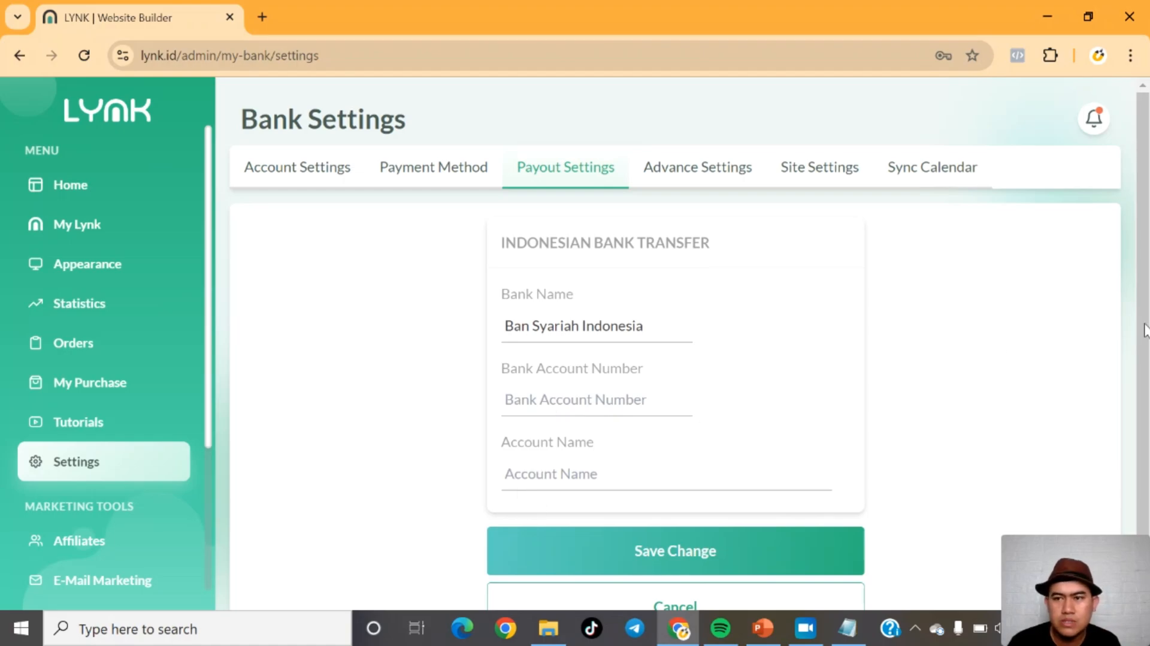
{"action": "scroll", "coordinate": [1145, 371], "scroll_direction": "down", "scroll_amount": 1}
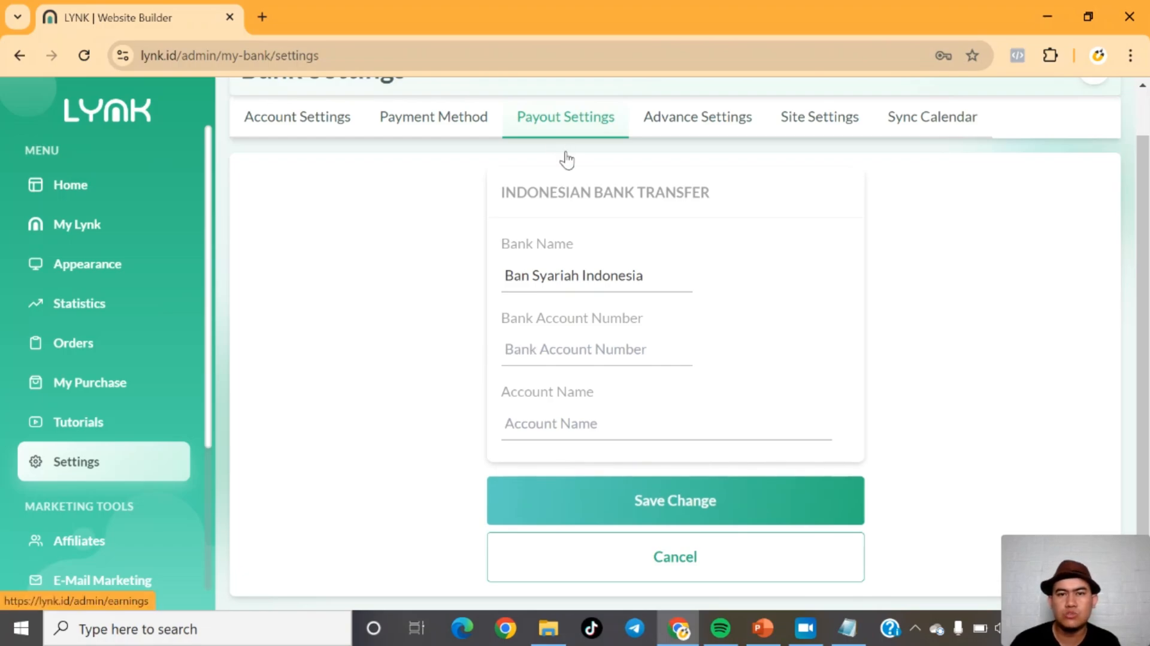
{"action": "left_click", "coordinate": [657, 558]}
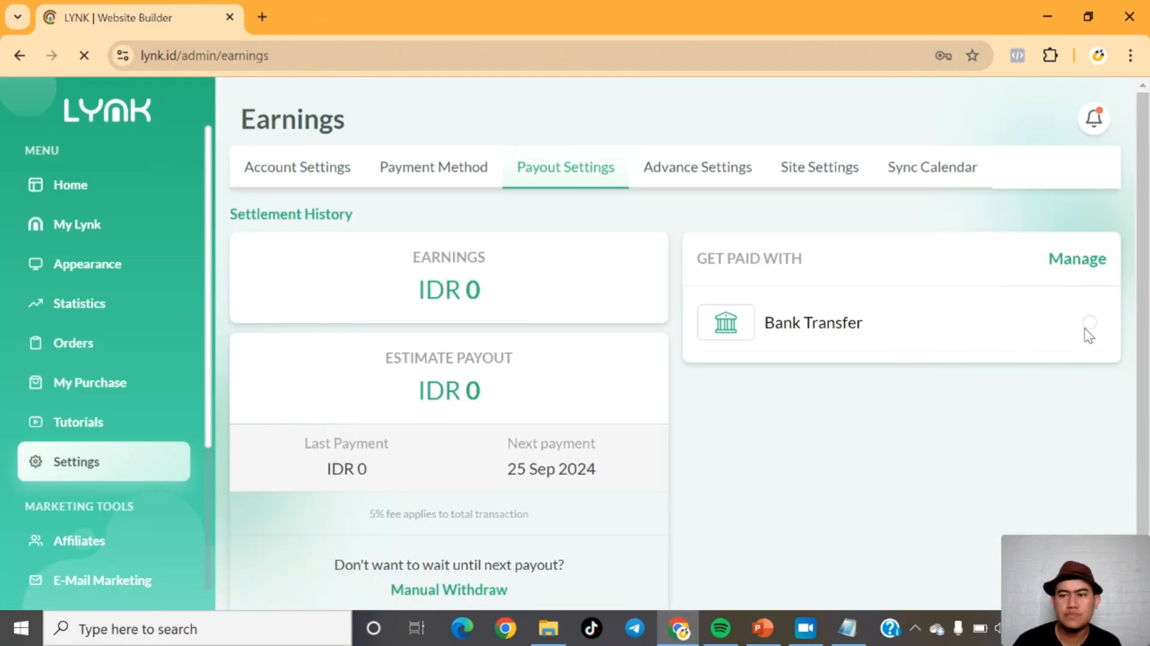
Step: Browse the bank transfer form, Advance Settings, Site Settings and Payout Settings pages
{"action": "left_click", "coordinate": [1066, 265]}
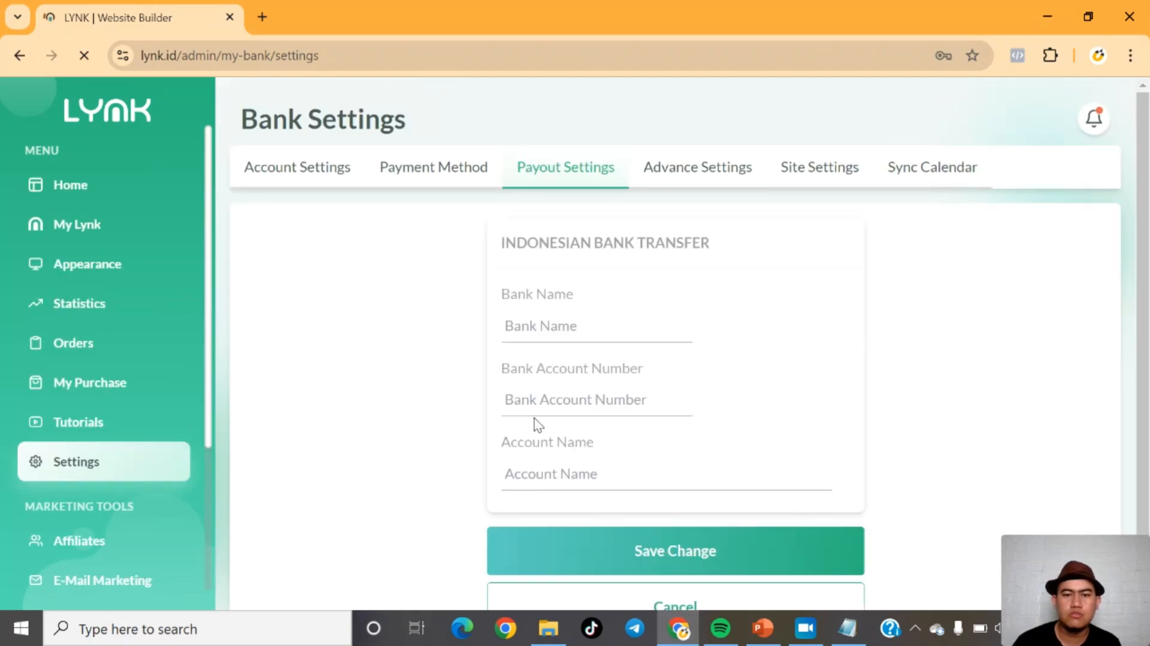
{"action": "left_click", "coordinate": [556, 405]}
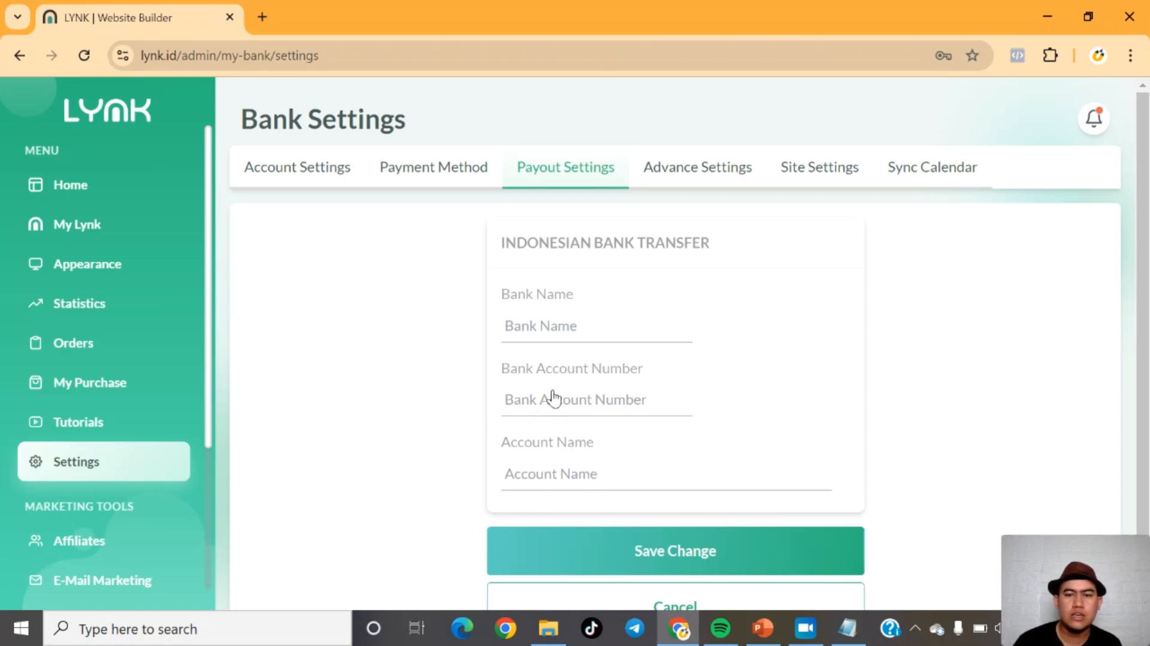
{"action": "left_click", "coordinate": [673, 172]}
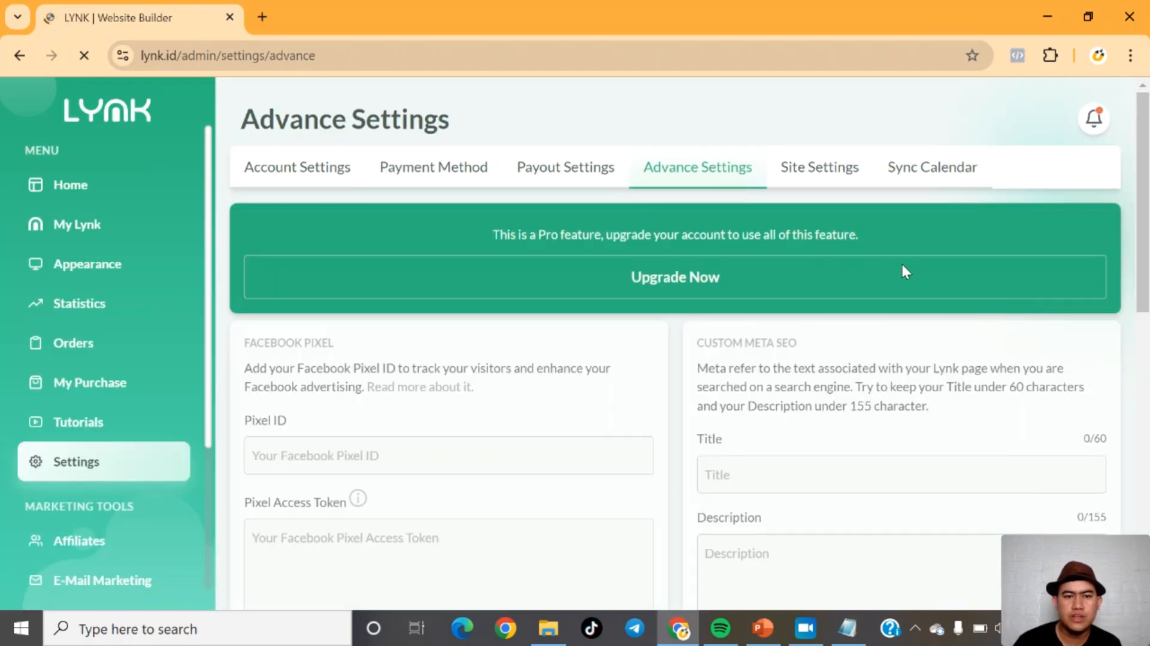
{"action": "left_click", "coordinate": [818, 180]}
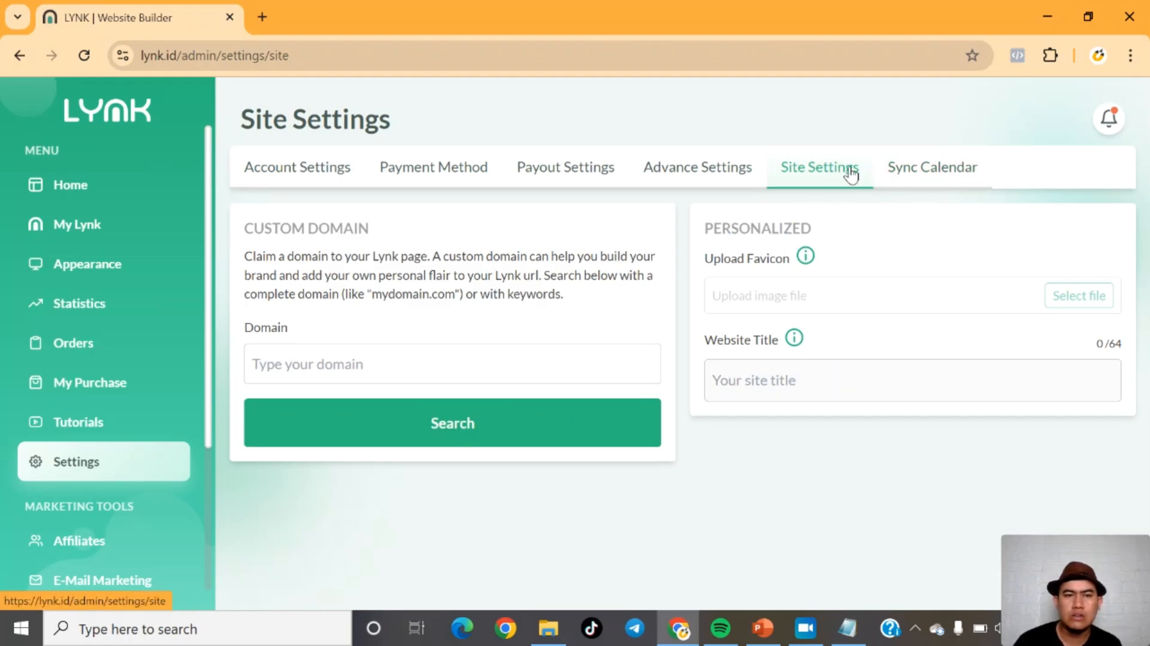
{"action": "left_click", "coordinate": [700, 185]}
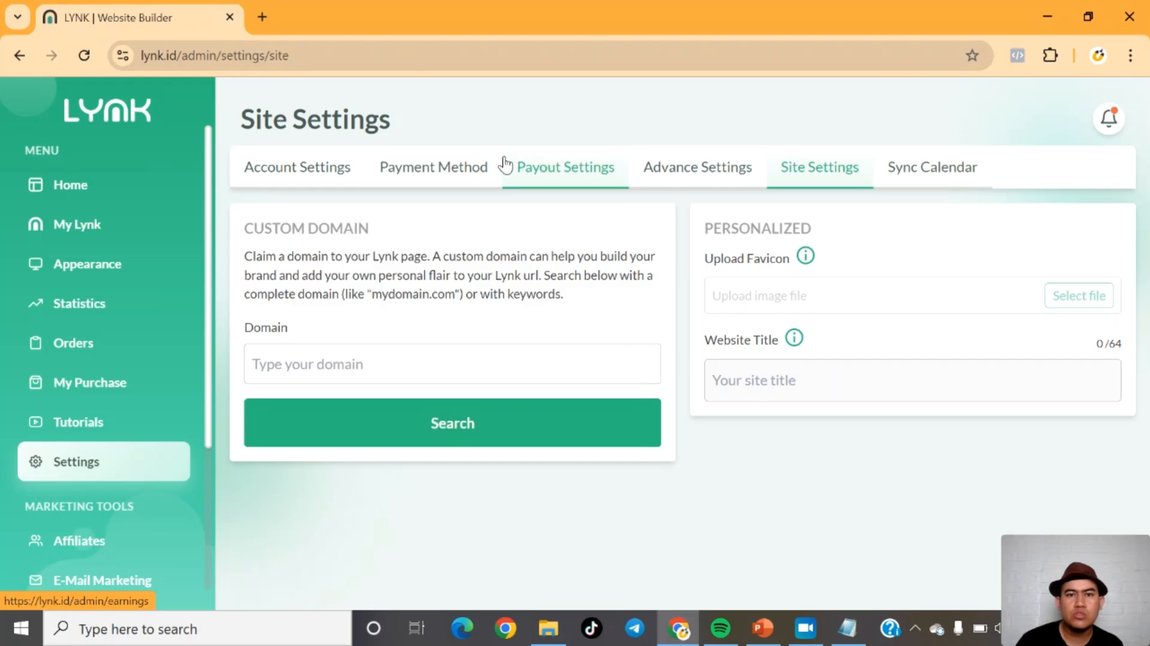
{"action": "left_click", "coordinate": [561, 170]}
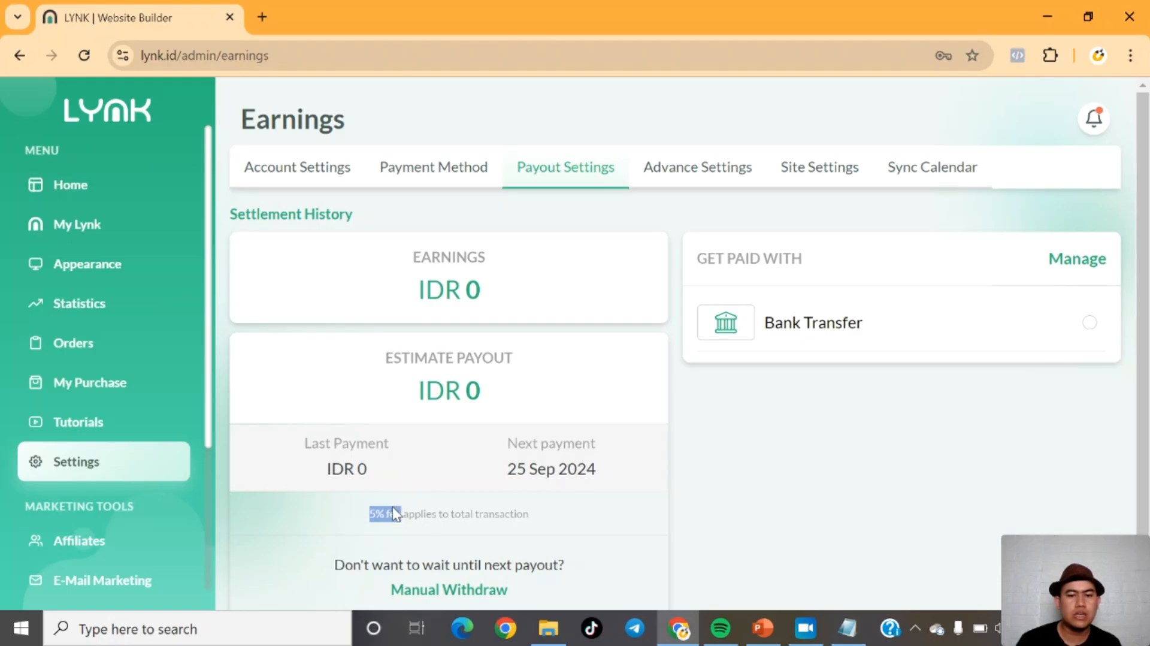
Step: Go to My Lynk and open the dialog for adding a new block
{"action": "left_click", "coordinate": [772, 429]}
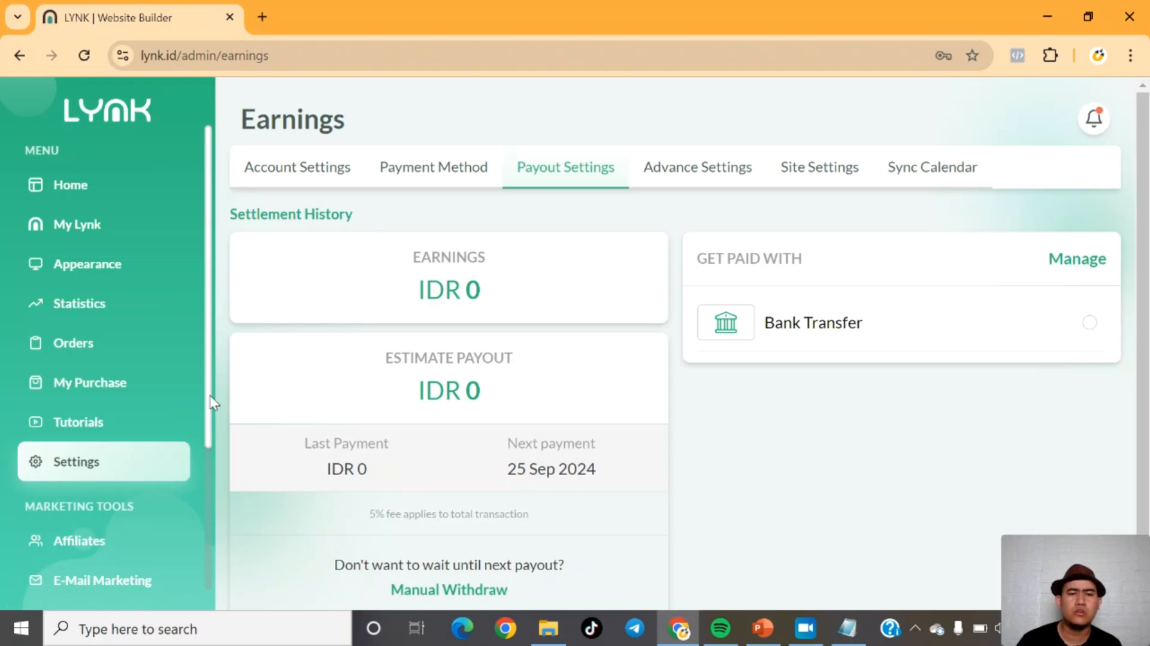
{"action": "mouse_move", "coordinate": [209, 396]}
{"action": "left_mouse_down"}
{"action": "mouse_move", "coordinate": [210, 420]}
{"action": "mouse_move", "coordinate": [215, 376]}
{"action": "left_mouse_up"}
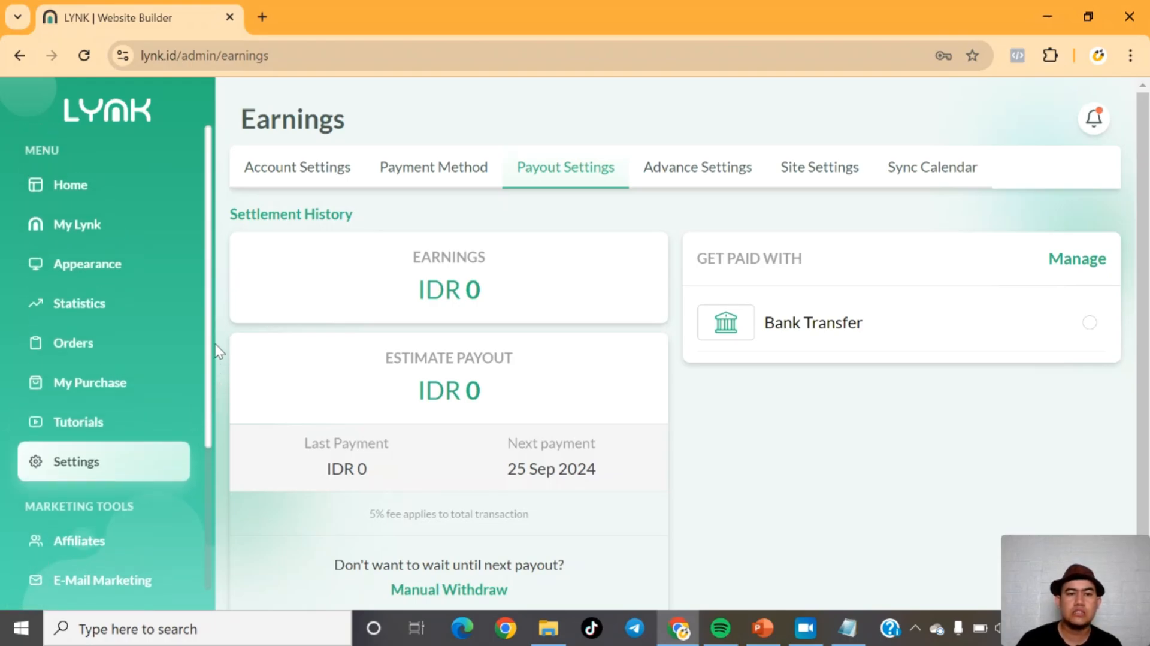
{"action": "left_click", "coordinate": [58, 231]}
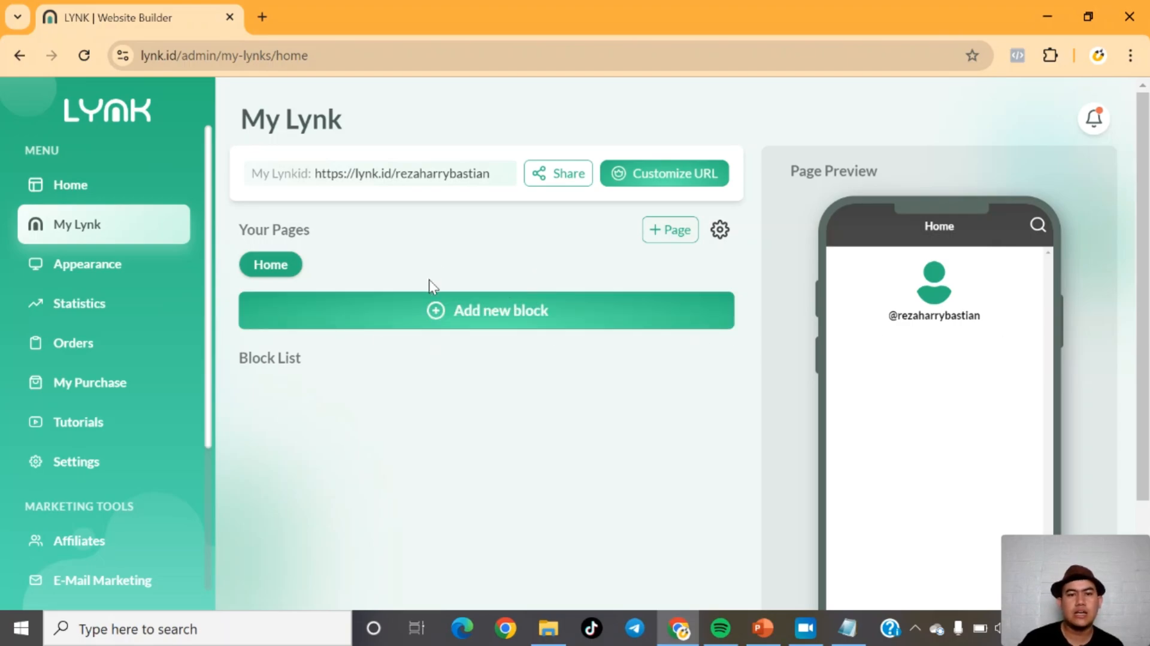
{"action": "left_click", "coordinate": [439, 322]}
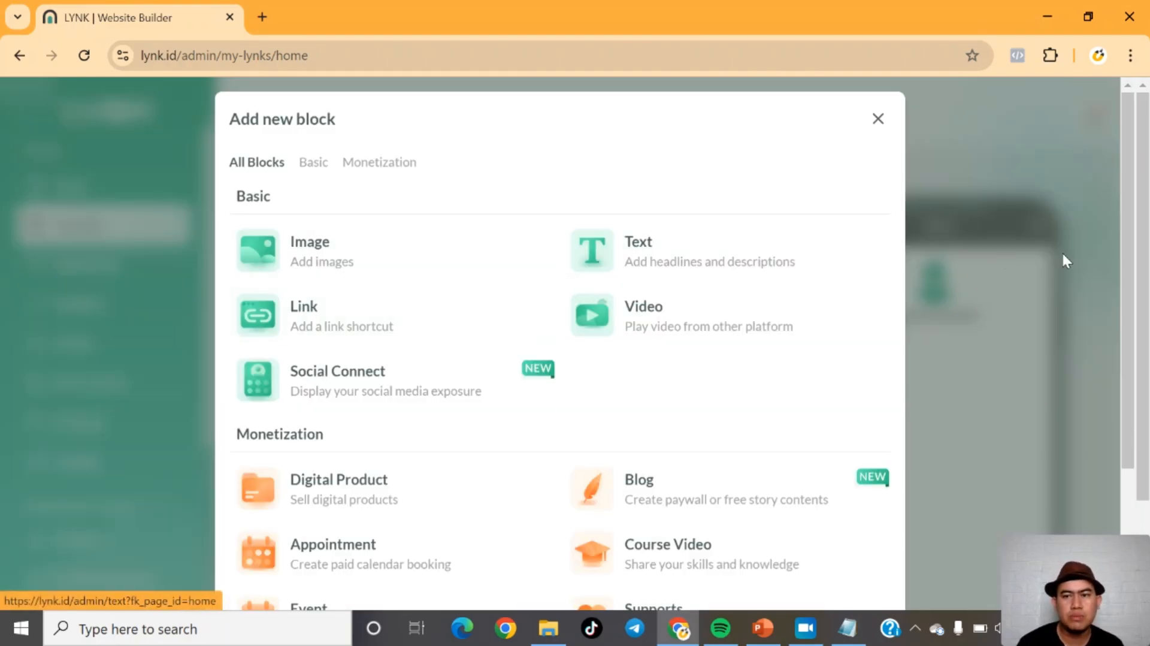
Step: Browse the available block types and choose a Link block
{"action": "left_click_drag", "start_coordinate": [1132, 266], "coordinate": [1132, 323]}
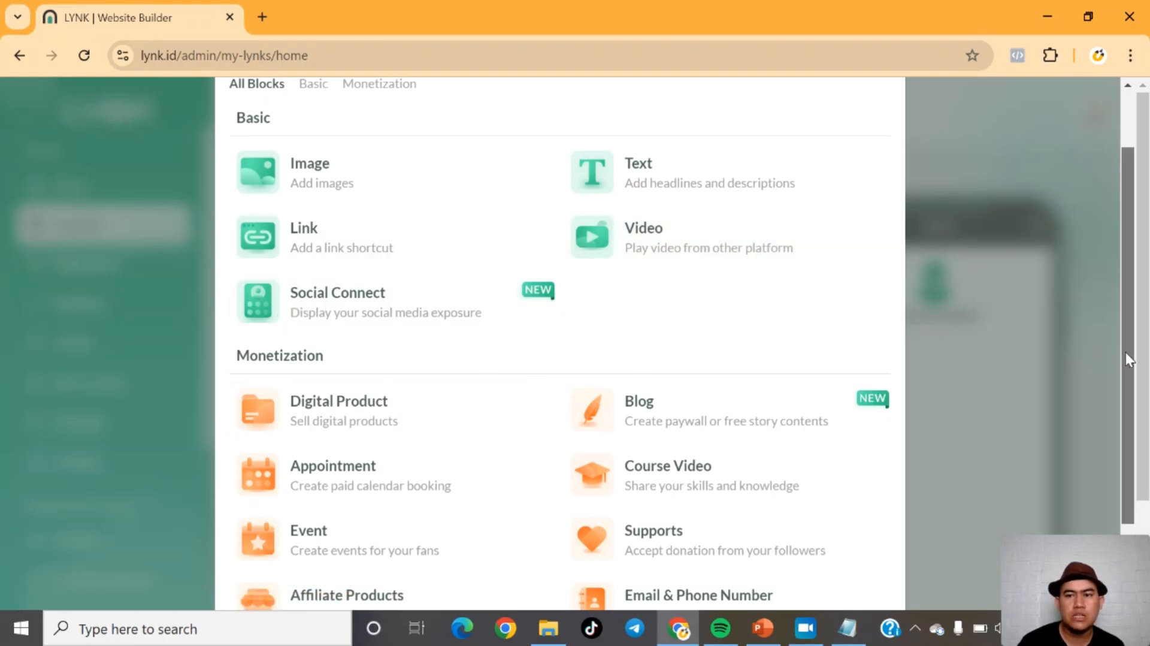
{"action": "scroll", "coordinate": [1126, 352], "scroll_direction": "down", "scroll_amount": 2}
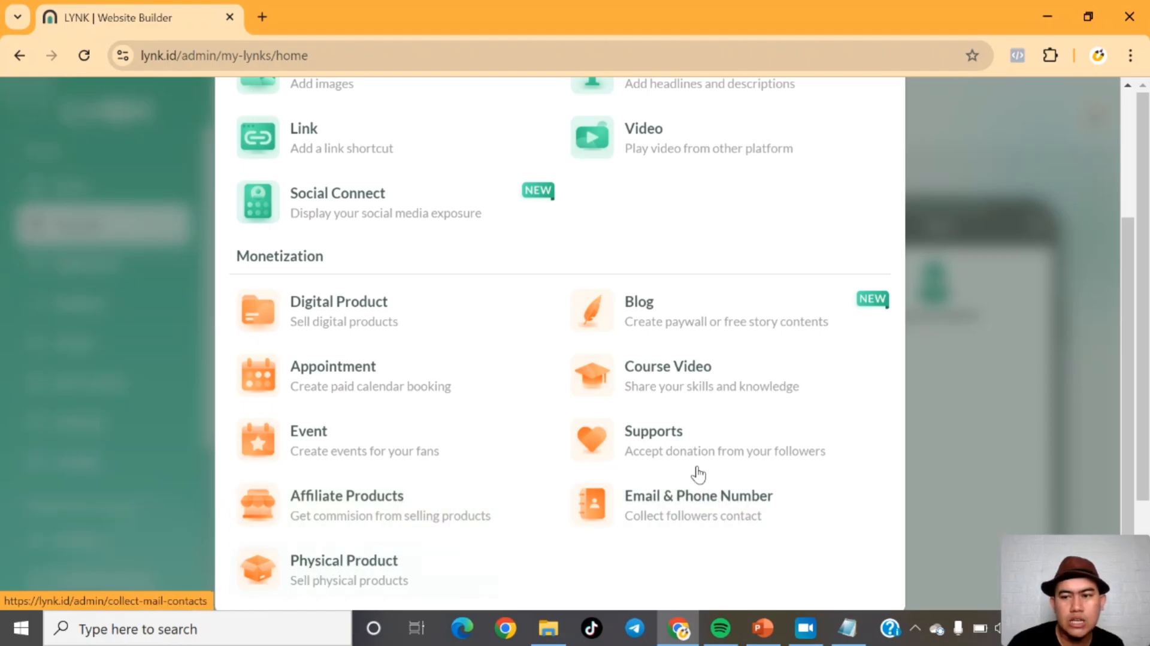
{"action": "scroll", "coordinate": [1147, 427], "scroll_direction": "down", "scroll_amount": 2}
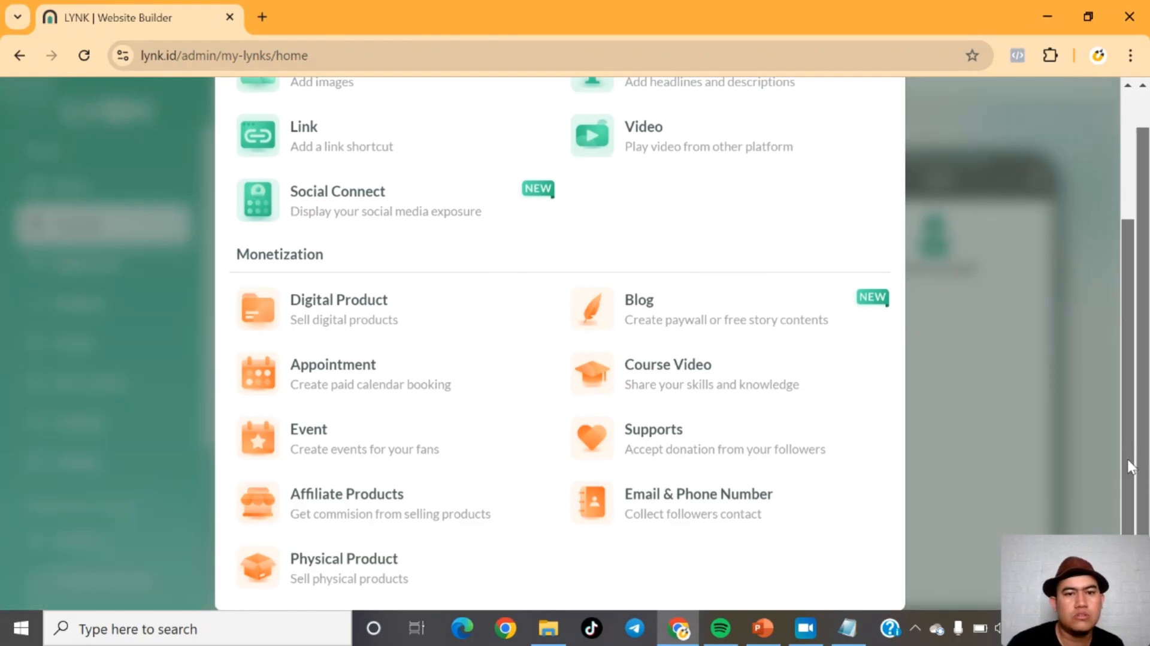
{"action": "scroll", "coordinate": [1129, 431], "scroll_direction": "up", "scroll_amount": 3}
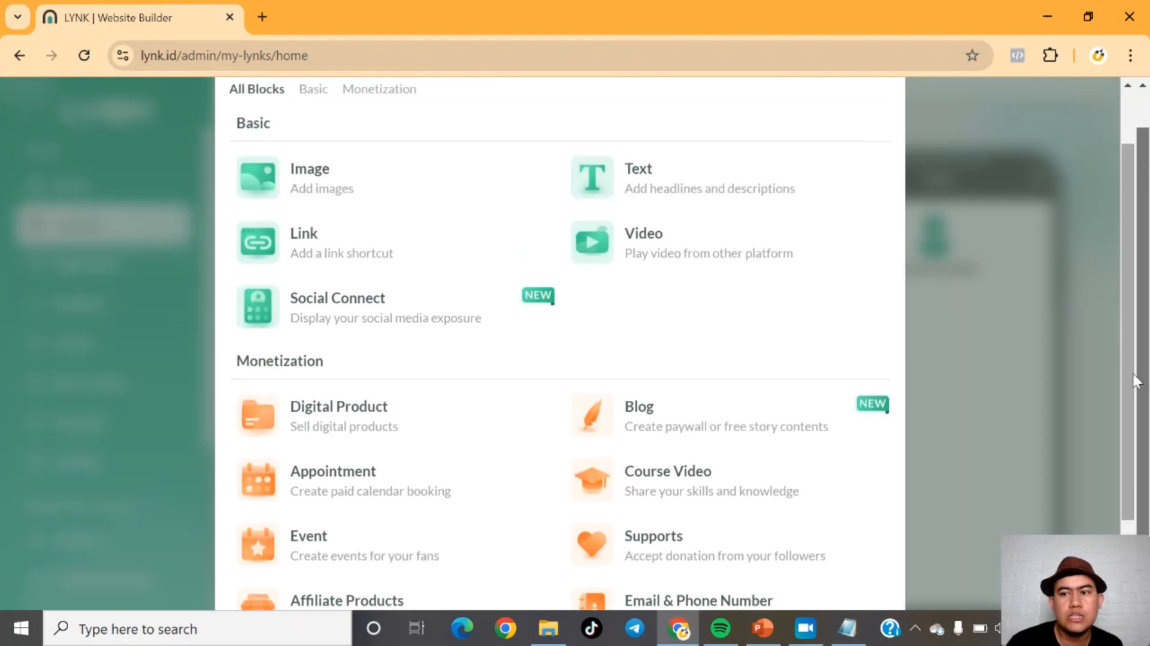
{"action": "scroll", "coordinate": [1130, 336], "scroll_direction": "up", "scroll_amount": 2}
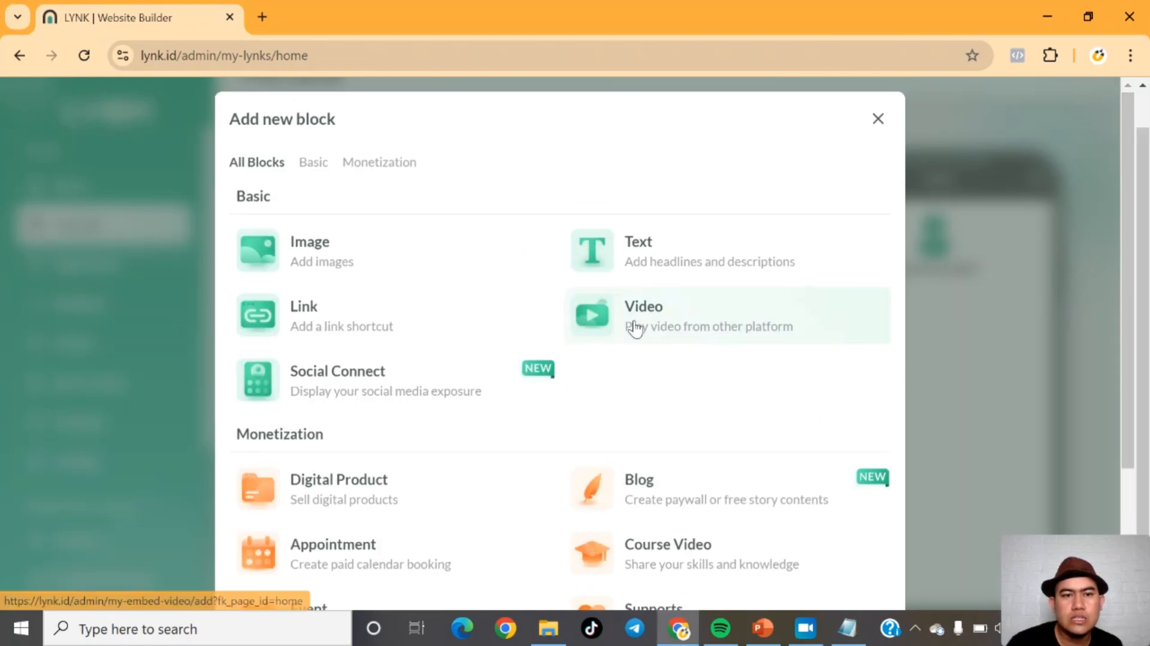
{"action": "left_click", "coordinate": [291, 323]}
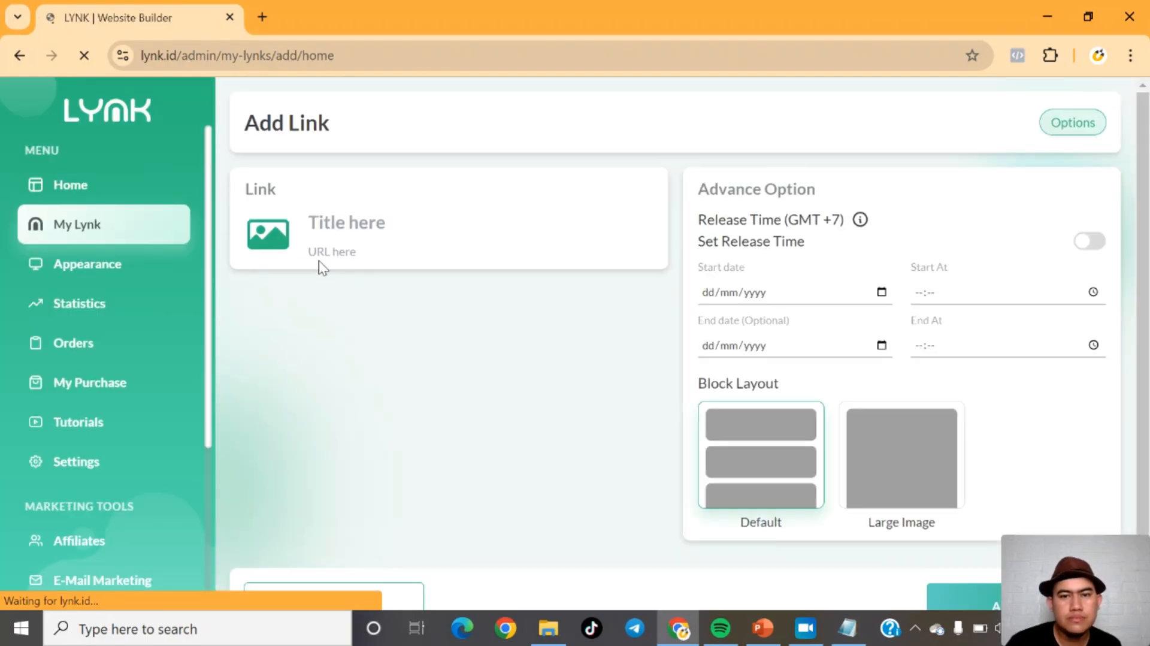
Step: Title the new link Instagram and upload the Instagram logo image from the Logo Medsos dan Marketplace folder
{"action": "left_click", "coordinate": [332, 228]}
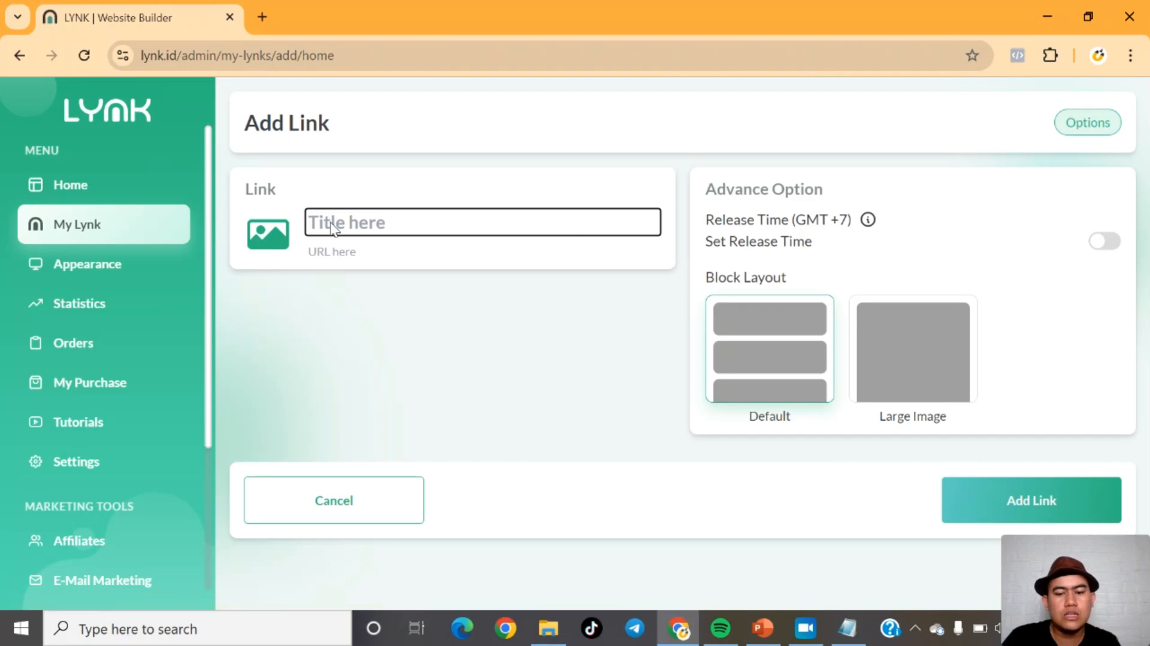
{"action": "type", "text": "Instagram"}
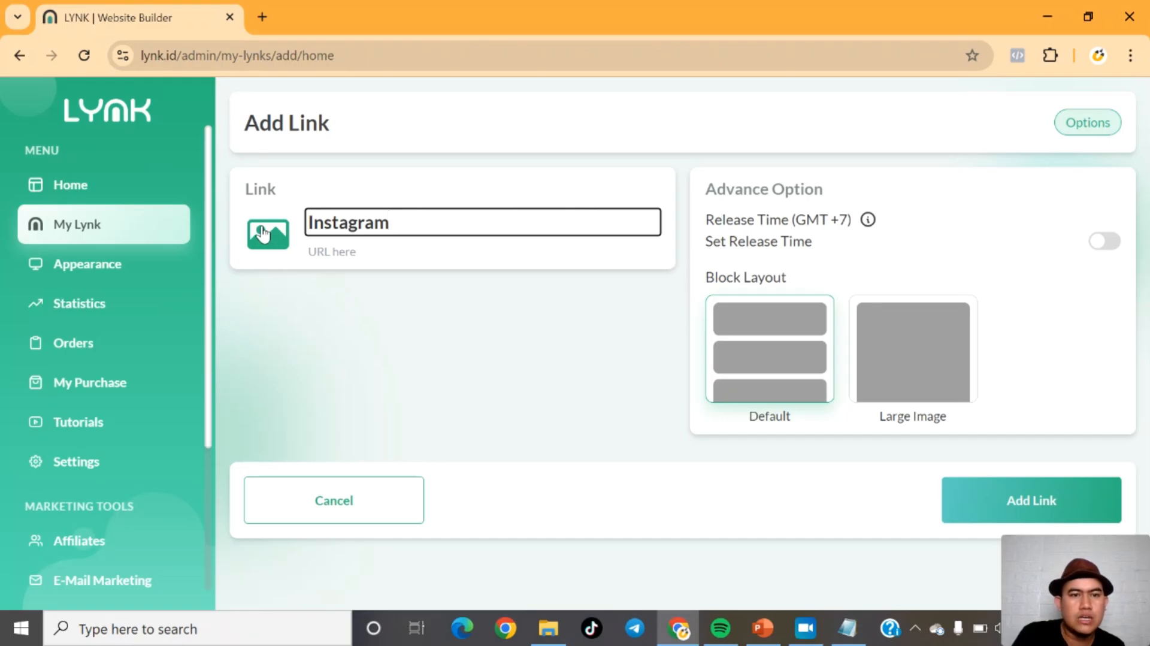
{"action": "left_click", "coordinate": [269, 250]}
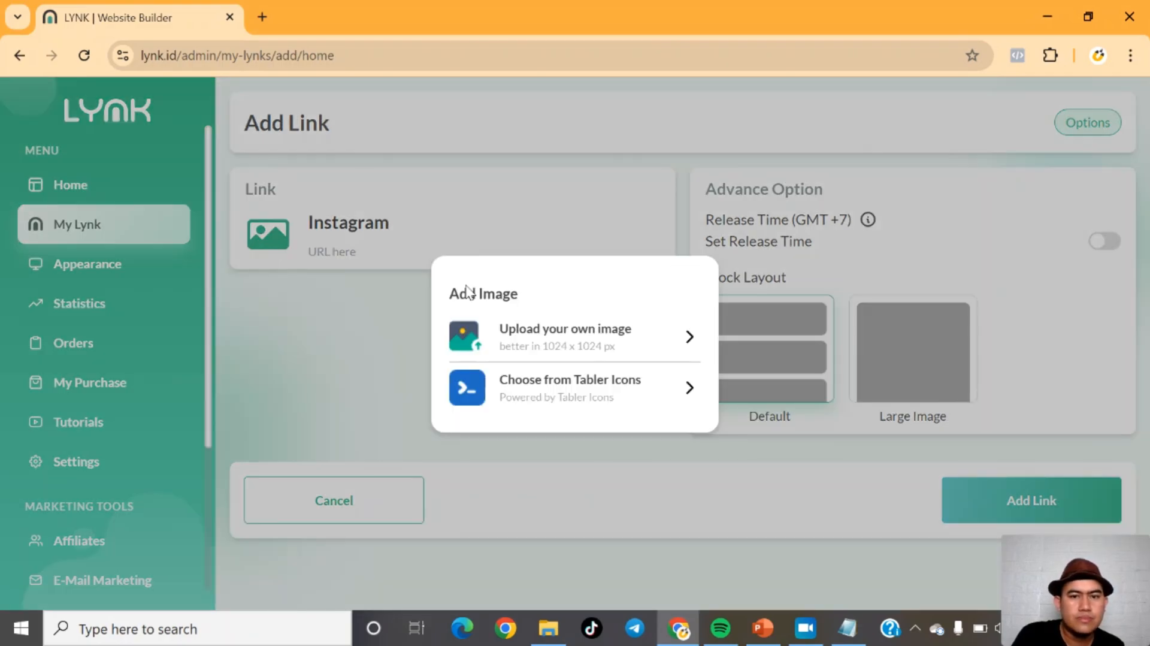
{"action": "left_click", "coordinate": [573, 351]}
{"action": "left_click", "coordinate": [559, 341]}
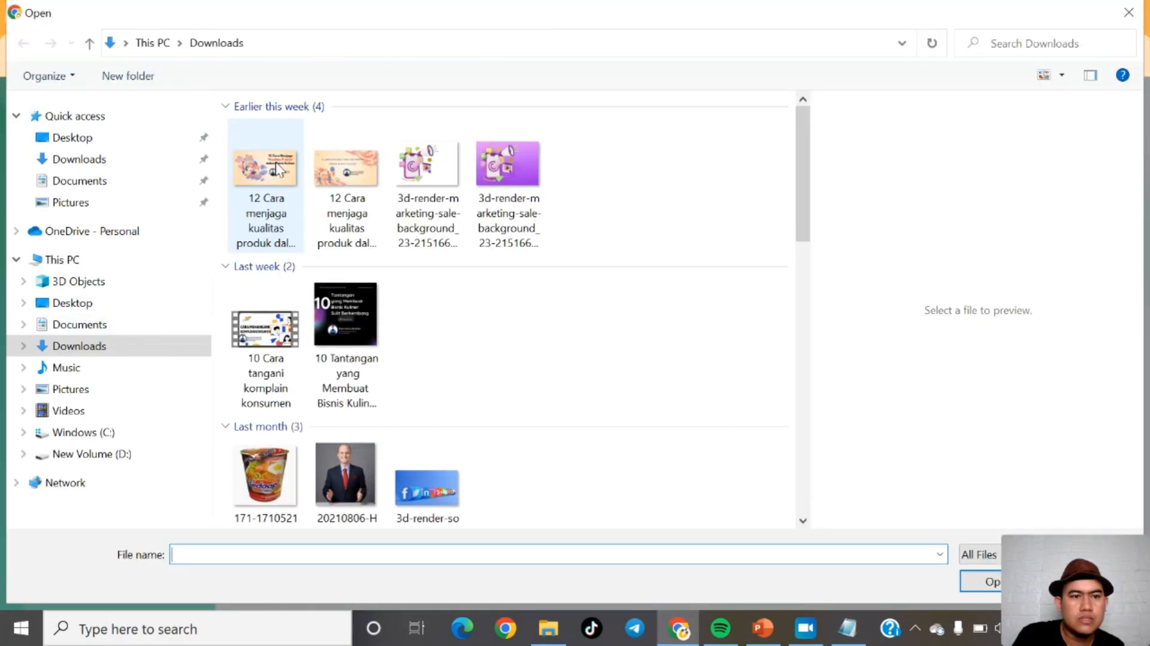
{"action": "left_click", "coordinate": [670, 199]}
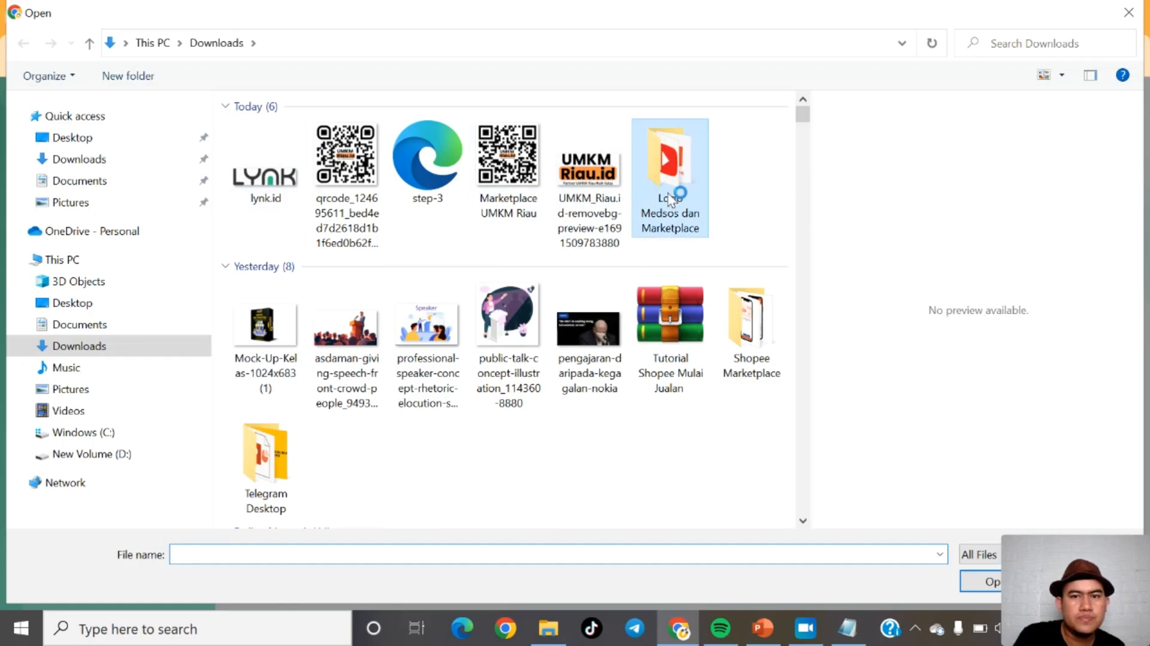
{"action": "left_click", "coordinate": [394, 173]}
{"action": "double_click", "coordinate": [336, 170]}
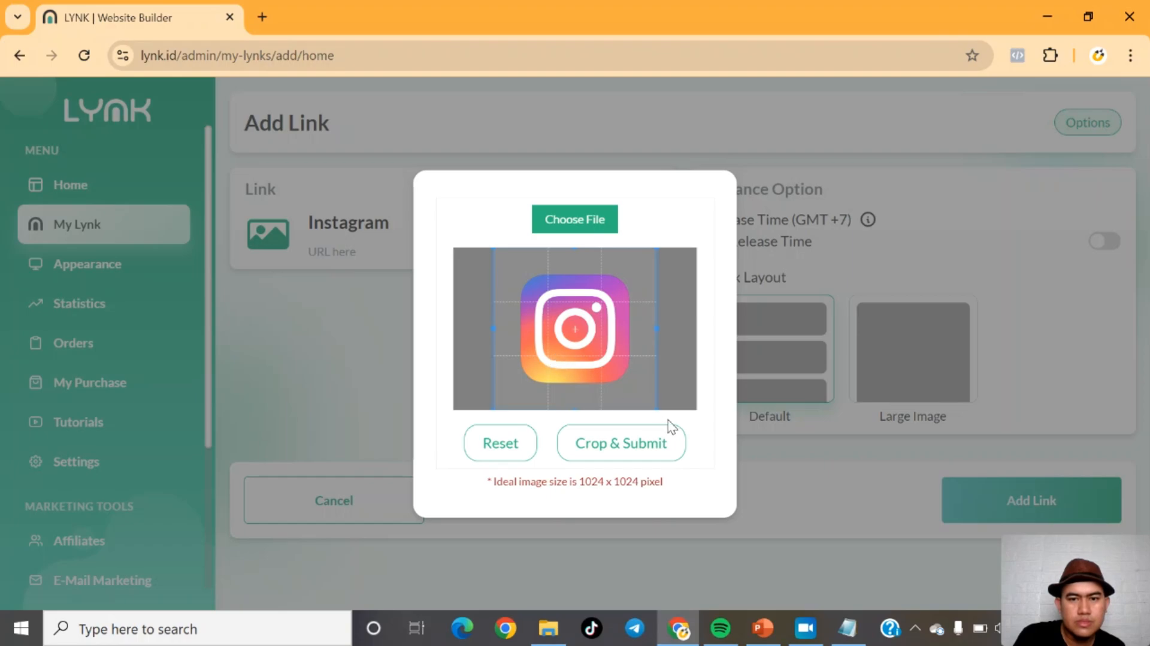
Step: Adjust the crop area tightly around the Instagram logo and submit the crop
{"action": "left_click_drag", "start_coordinate": [655, 406], "coordinate": [635, 388]}
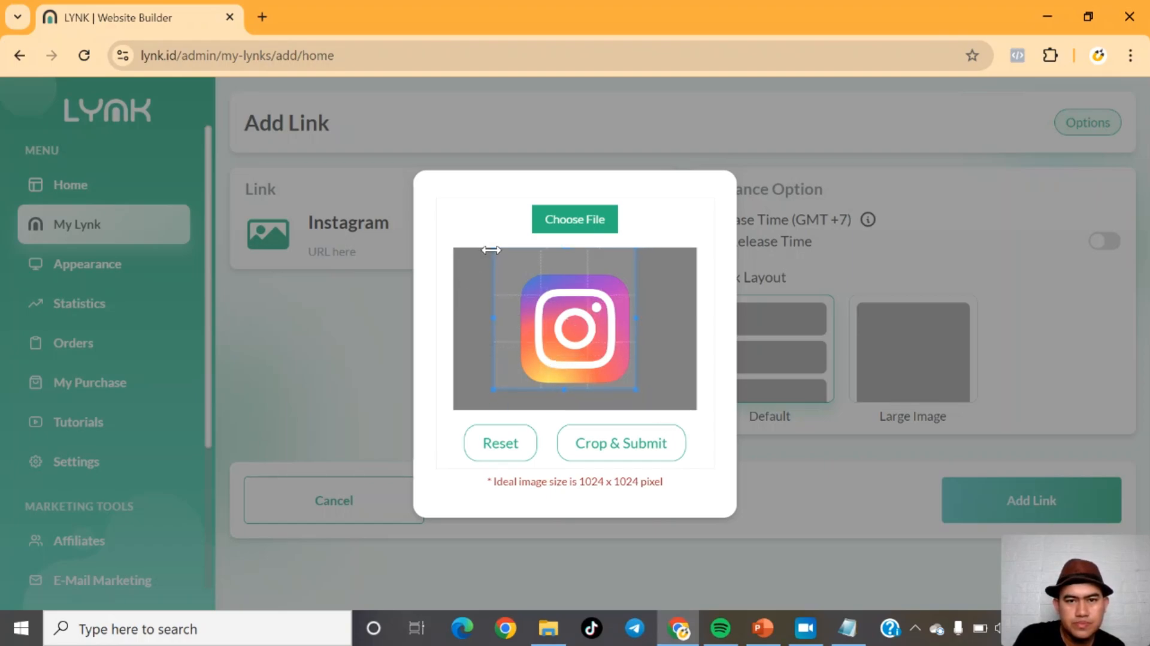
{"action": "left_click_drag", "start_coordinate": [491, 250], "coordinate": [511, 263]}
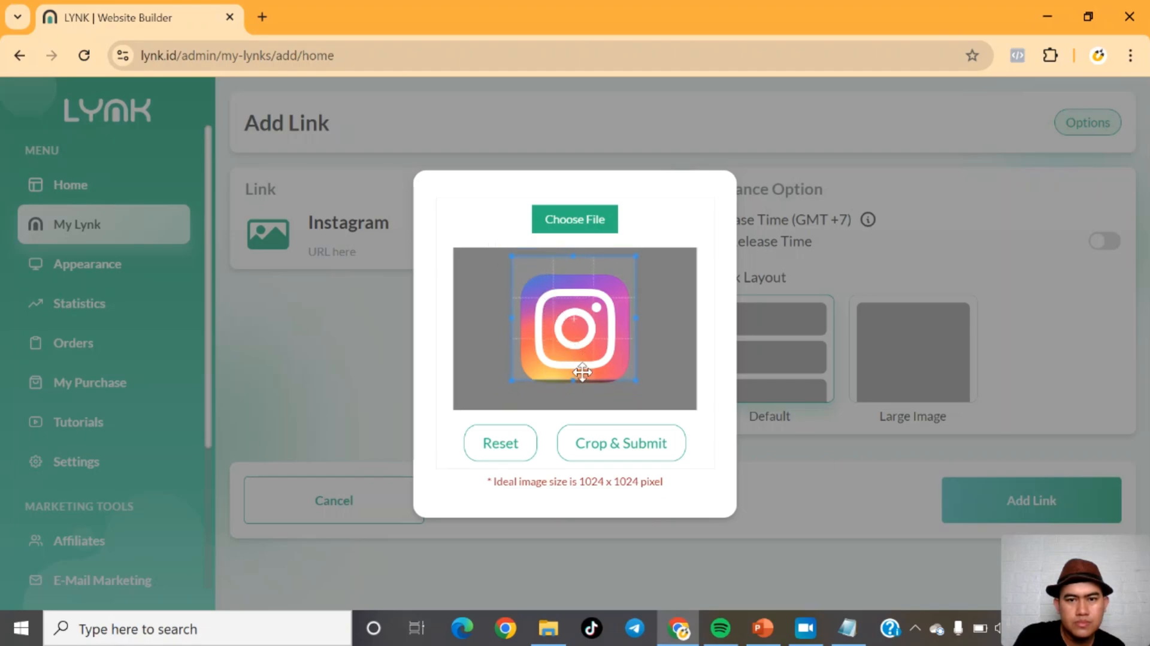
{"action": "left_click_drag", "start_coordinate": [578, 381], "coordinate": [576, 384]}
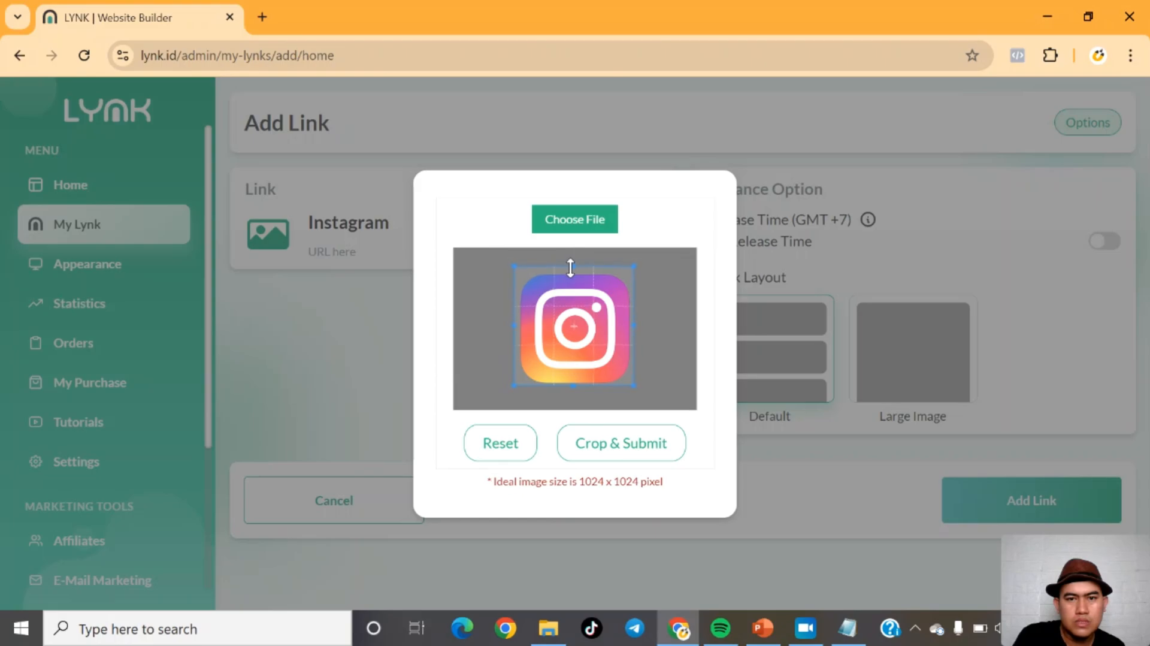
{"action": "left_click_drag", "start_coordinate": [594, 312], "coordinate": [595, 315]}
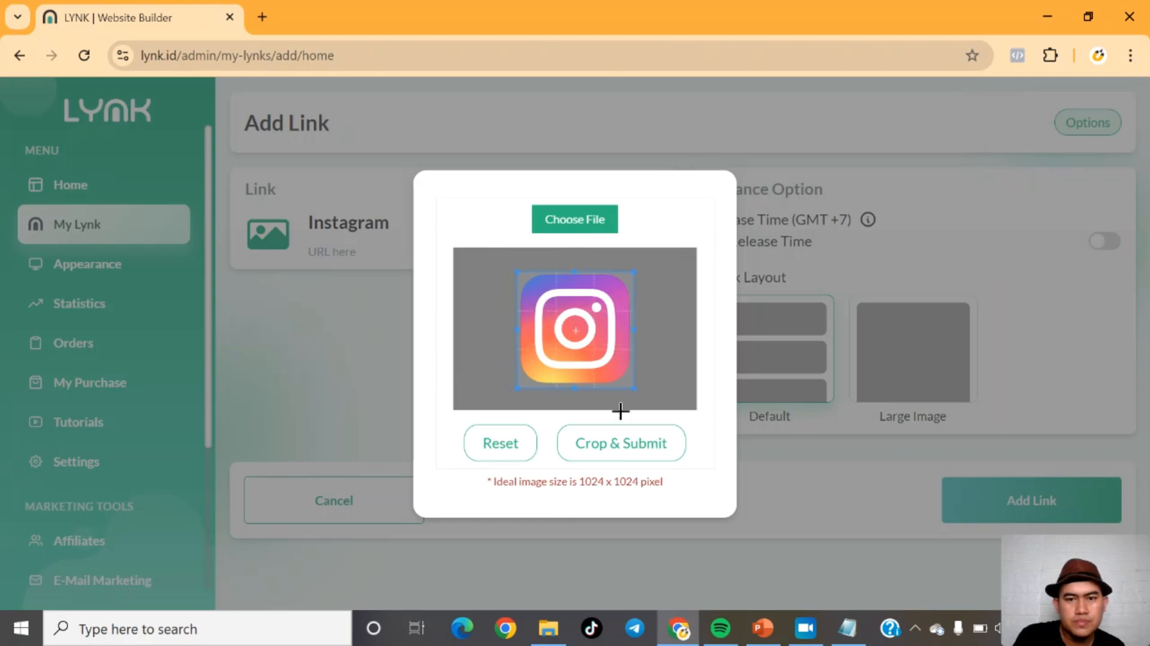
{"action": "left_click", "coordinate": [611, 452]}
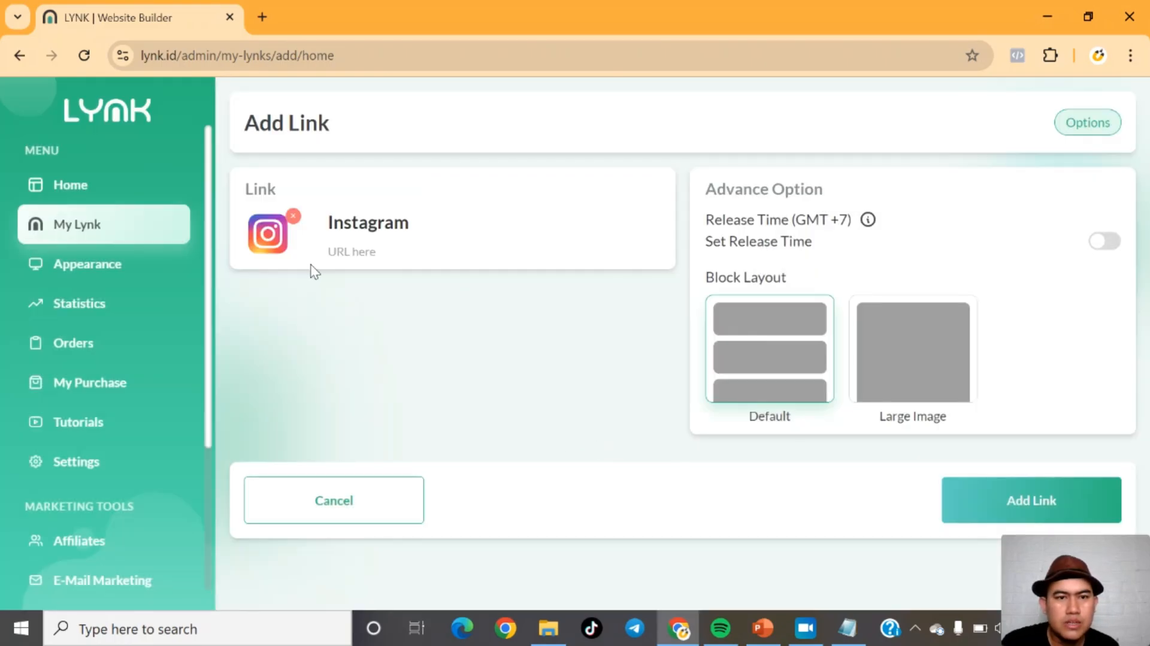
Step: Enter the Instagram profile URL for the link and add the block
{"action": "left_click", "coordinate": [354, 254]}
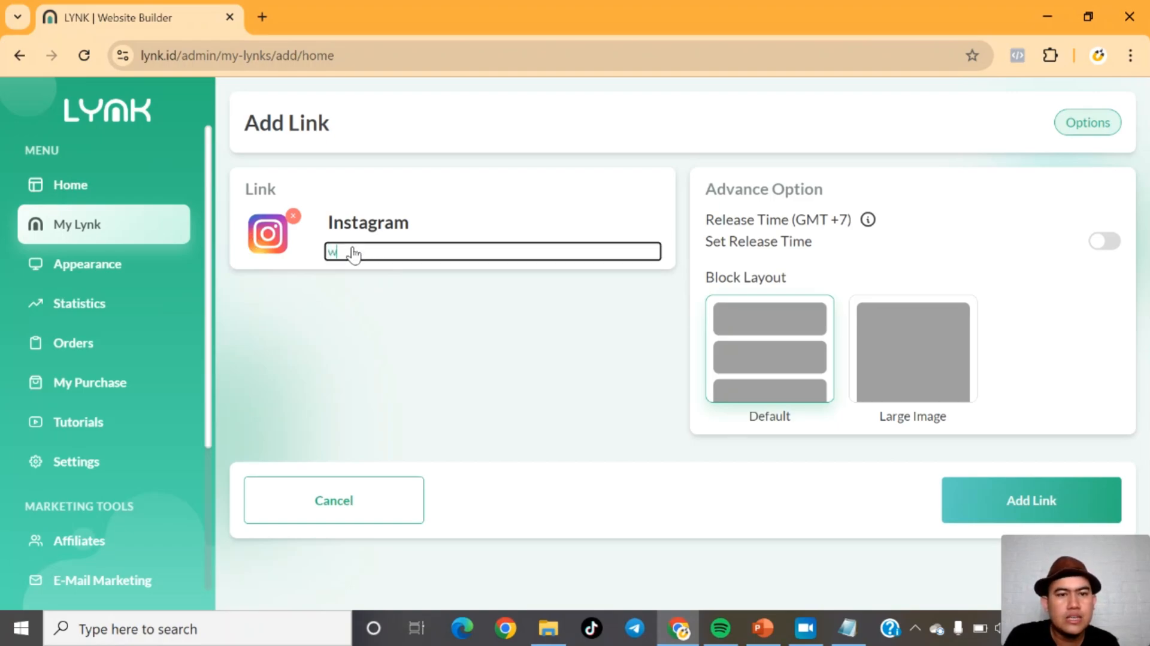
{"action": "key", "text": "BackSpace"}
{"action": "type", "text": "htt"}
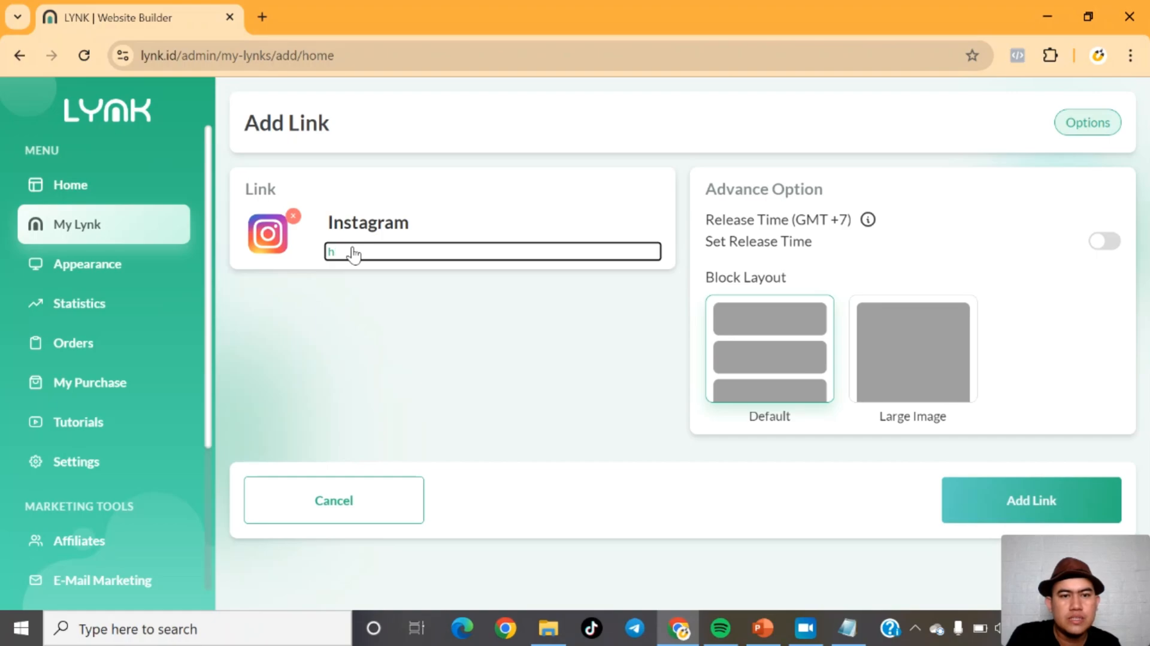
{"action": "key", "text": "BackSpace"}
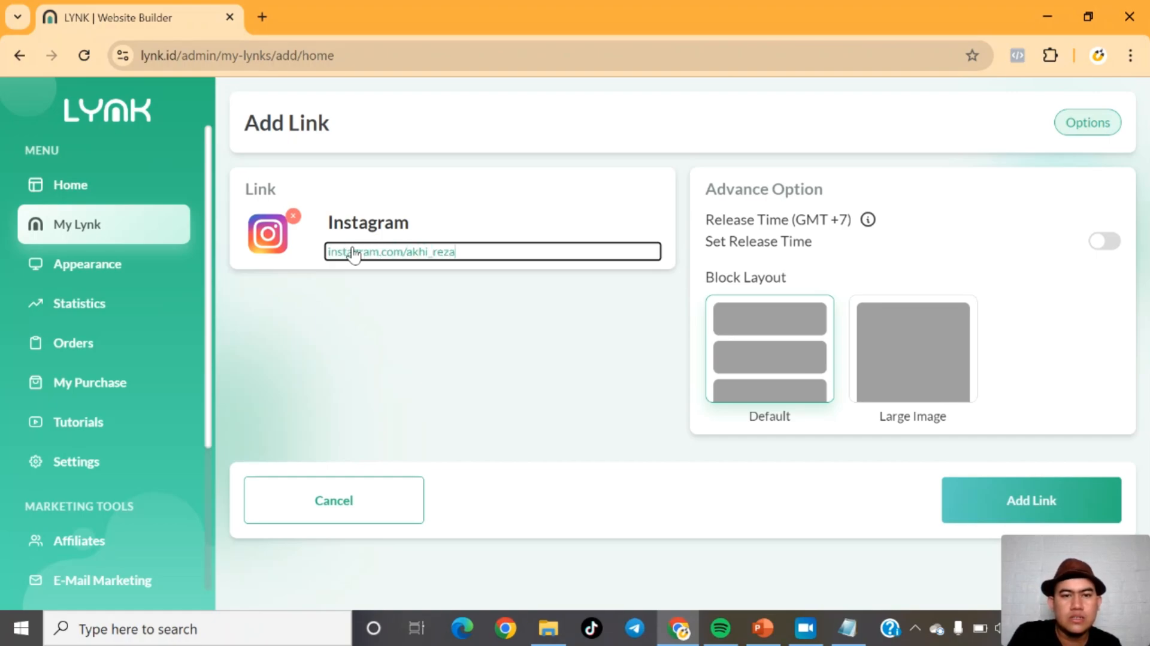
{"action": "left_click", "coordinate": [419, 336]}
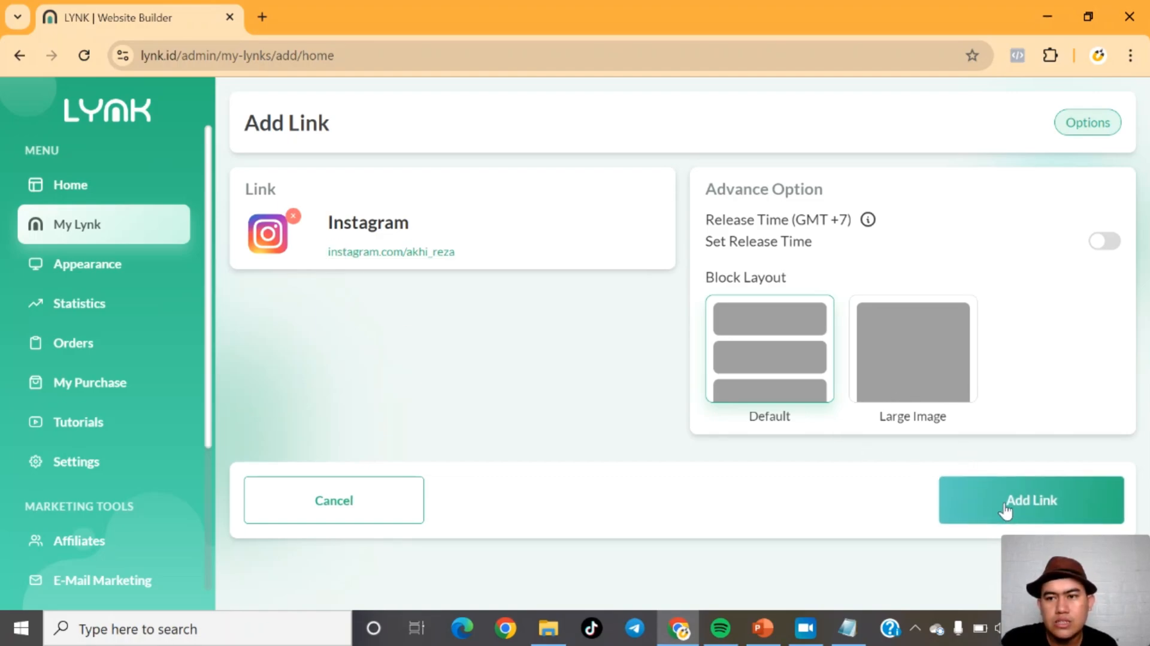
{"action": "left_click", "coordinate": [1026, 499]}
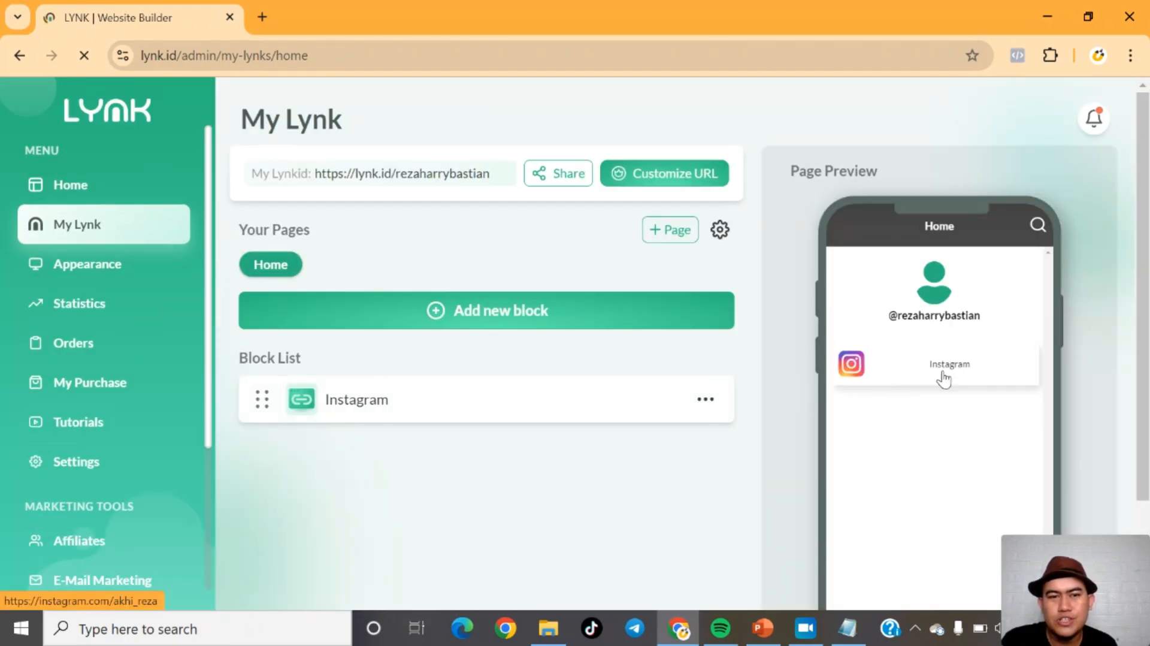
Step: Add another Link block and upload the Facebook logo image as its icon
{"action": "left_click", "coordinate": [486, 314]}
{"action": "left_click", "coordinate": [303, 323]}
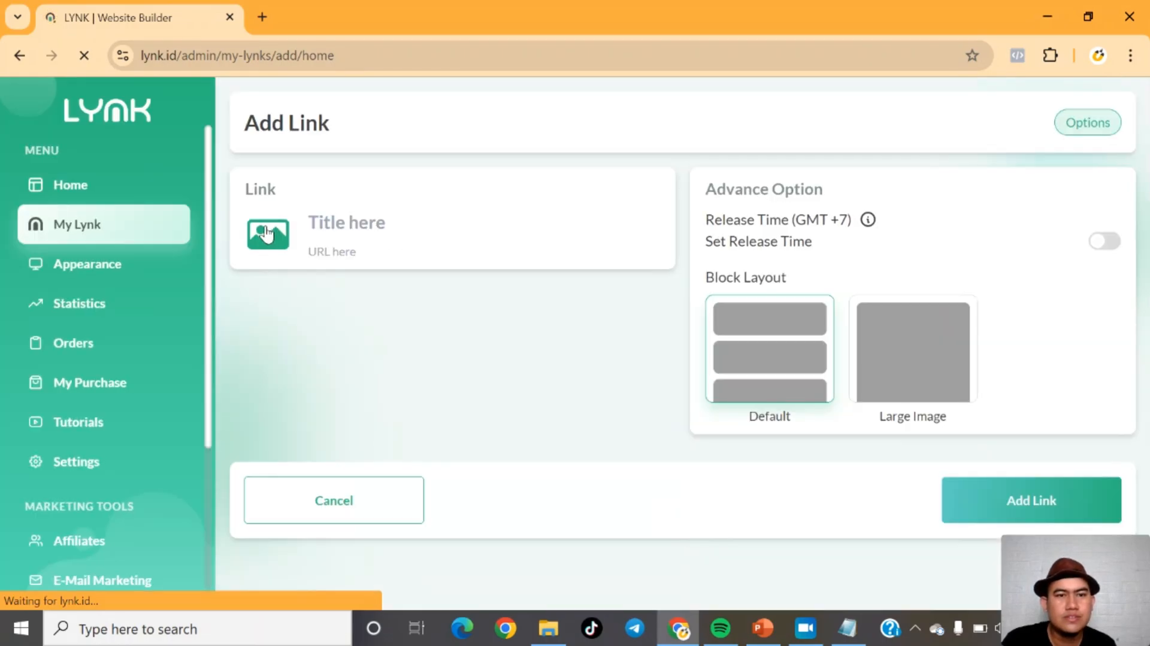
{"action": "left_click", "coordinate": [268, 232]}
{"action": "left_click", "coordinate": [515, 329]}
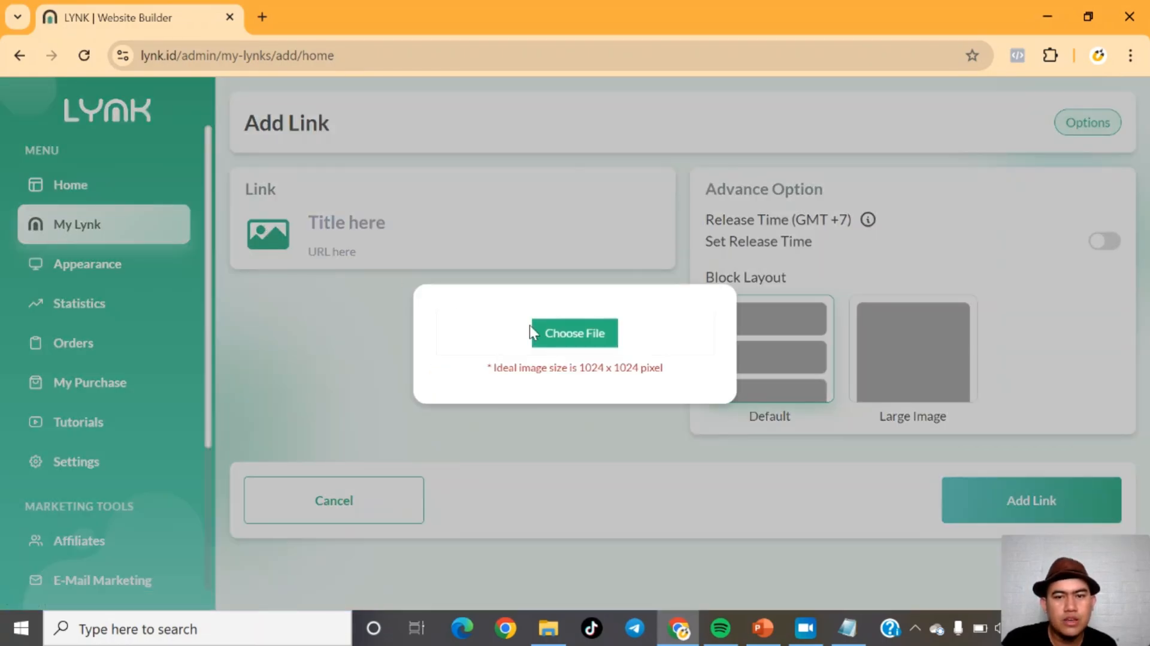
{"action": "left_click", "coordinate": [595, 333]}
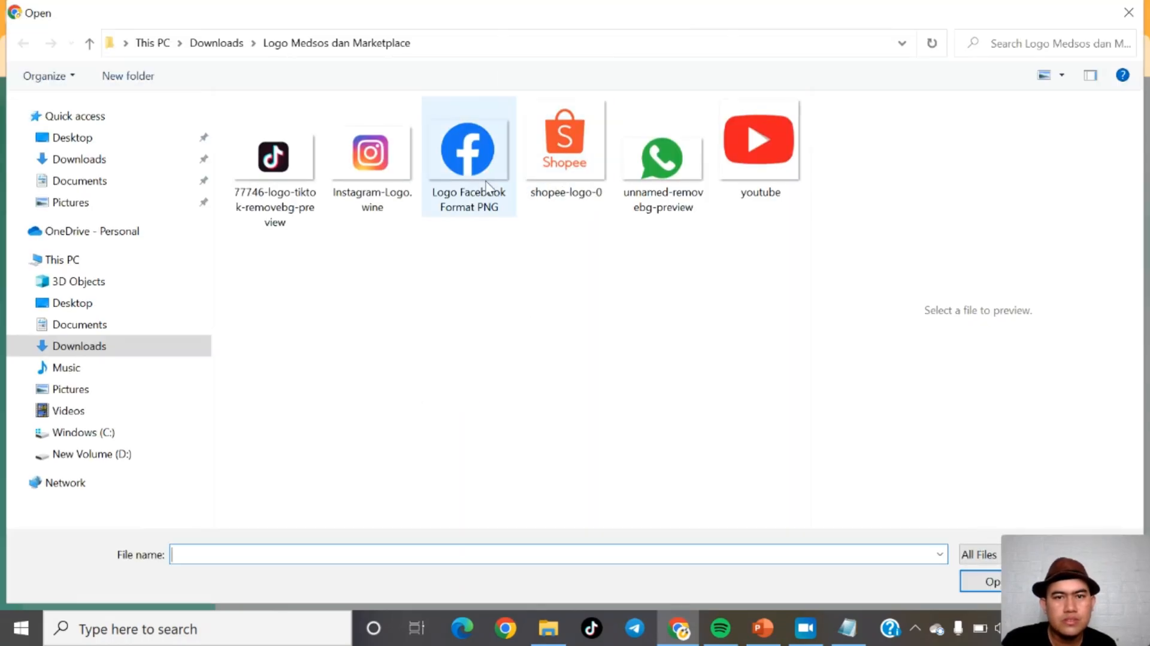
{"action": "double_click", "coordinate": [486, 184]}
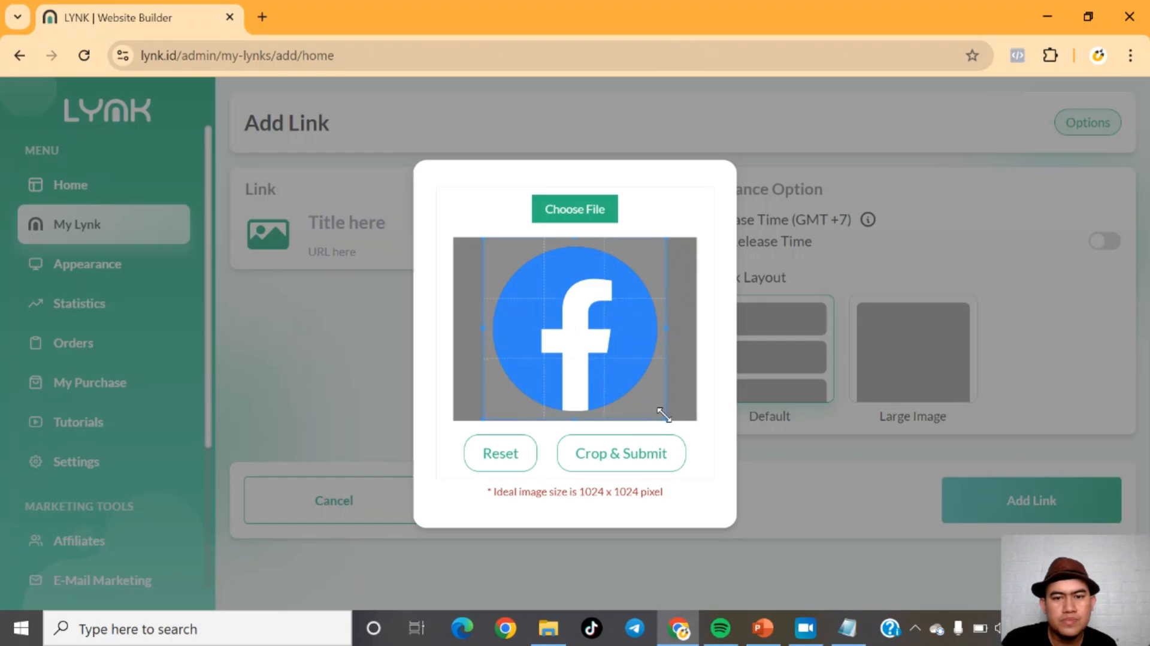
Step: Crop the Facebook logo to fit the circle, submit it, and title the link Facebook
{"action": "left_click_drag", "start_coordinate": [664, 413], "coordinate": [661, 410]}
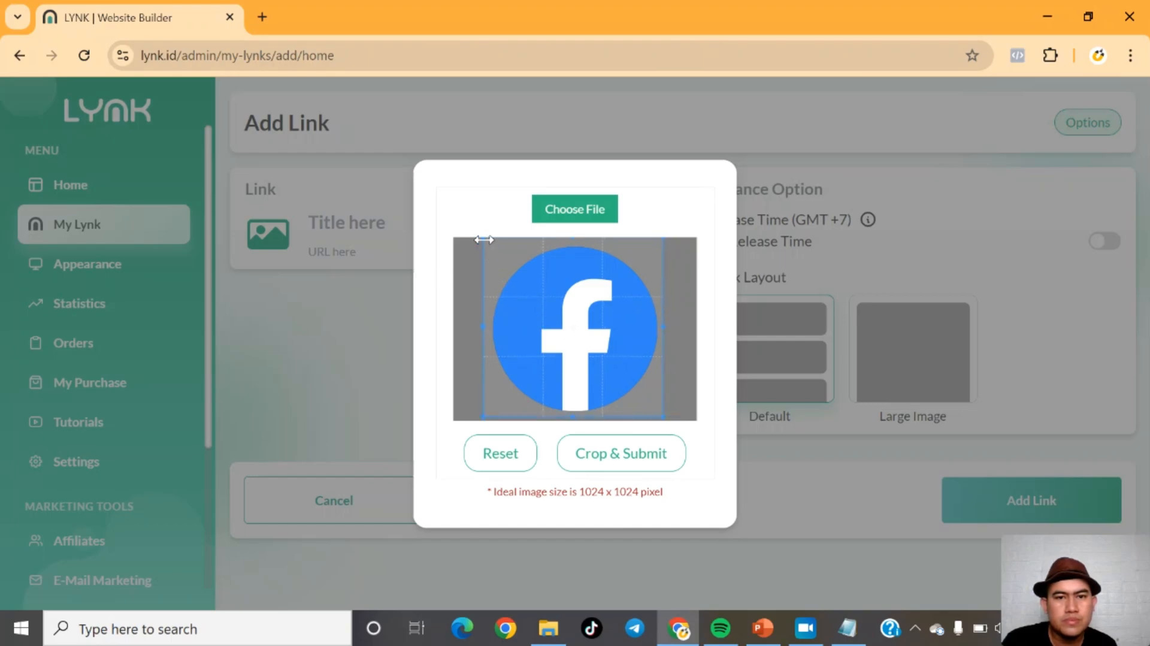
{"action": "left_click_drag", "start_coordinate": [484, 237], "coordinate": [491, 246]}
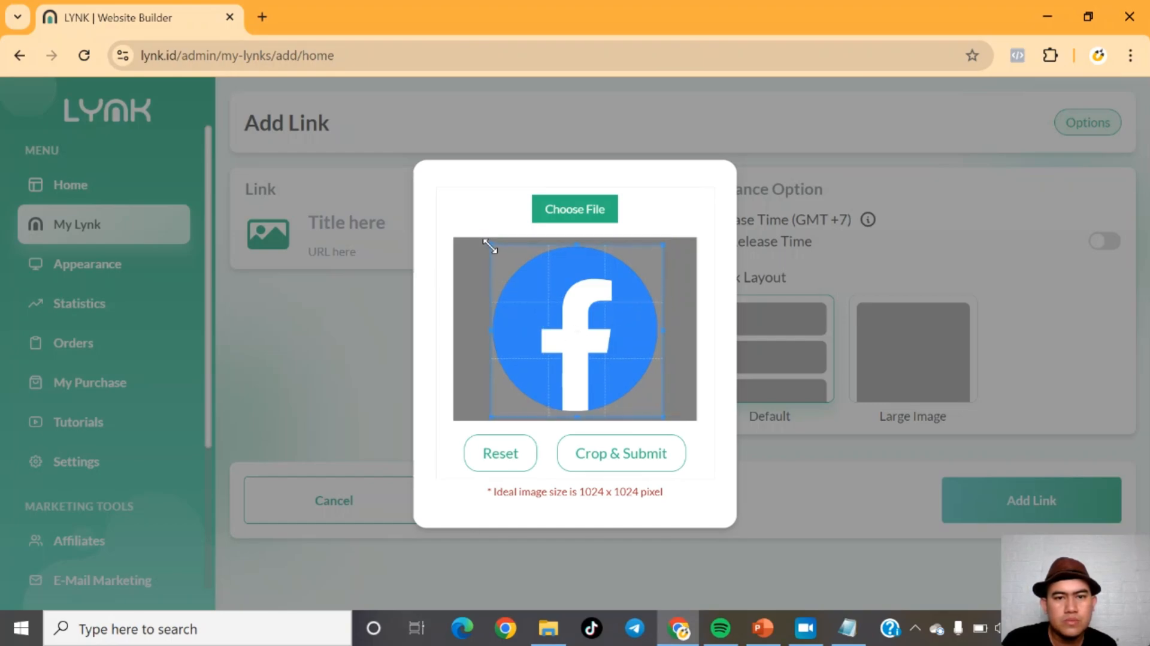
{"action": "left_click", "coordinate": [597, 452]}
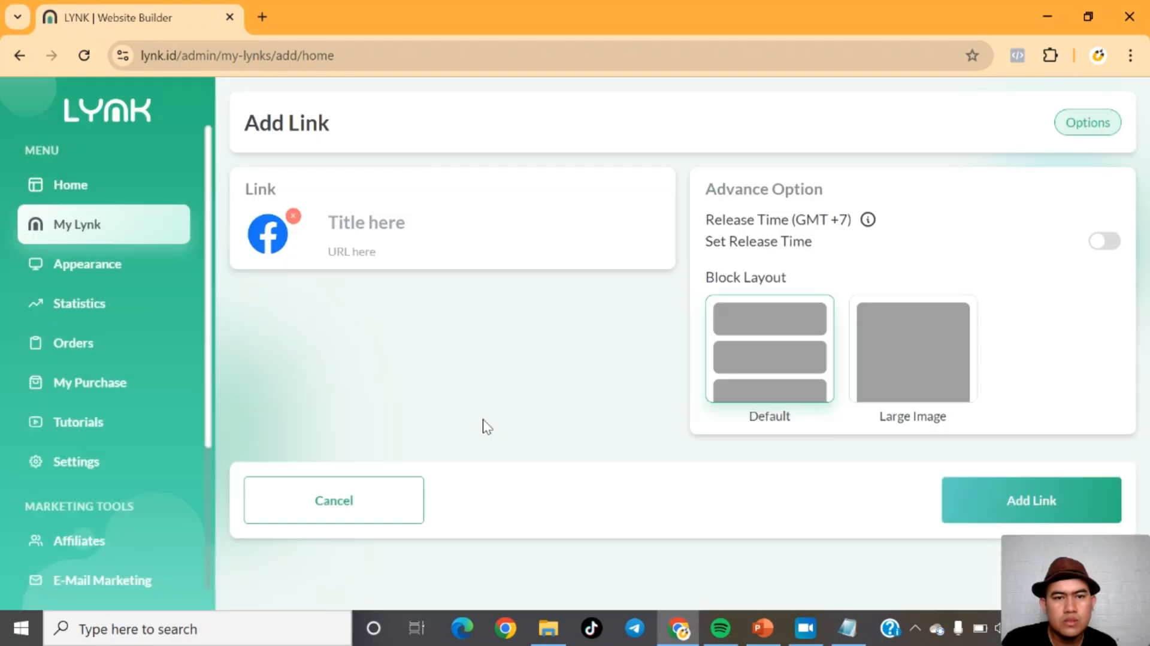
{"action": "left_click", "coordinate": [351, 211]}
{"action": "type", "text": "F"}
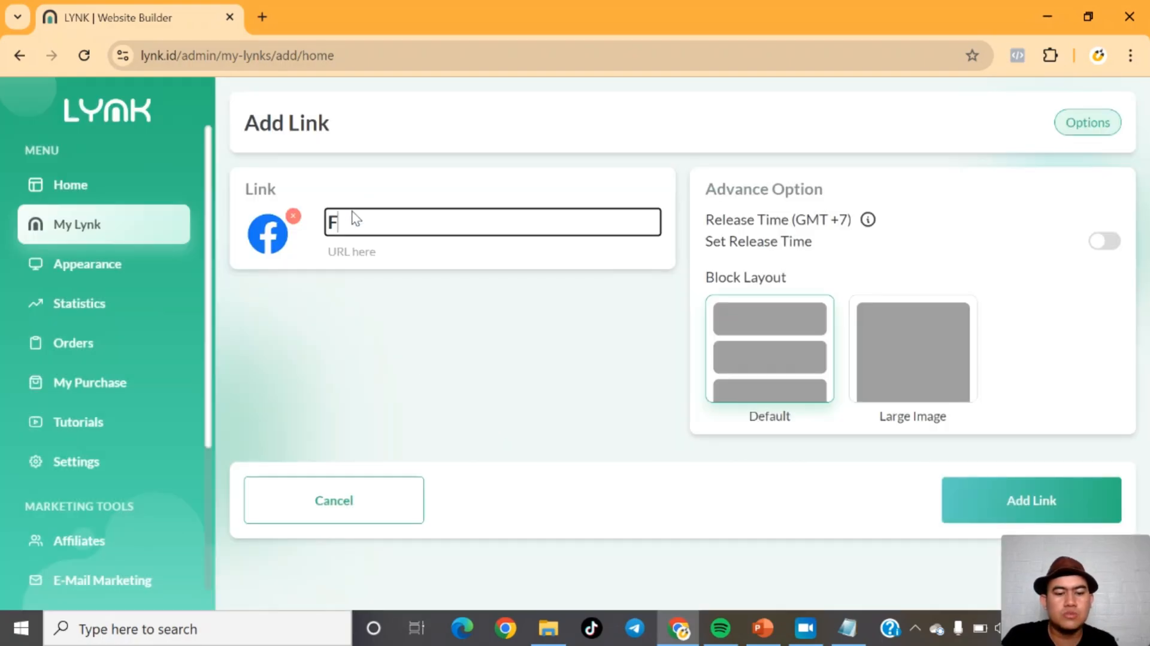
{"action": "type", "text": "acebook"}
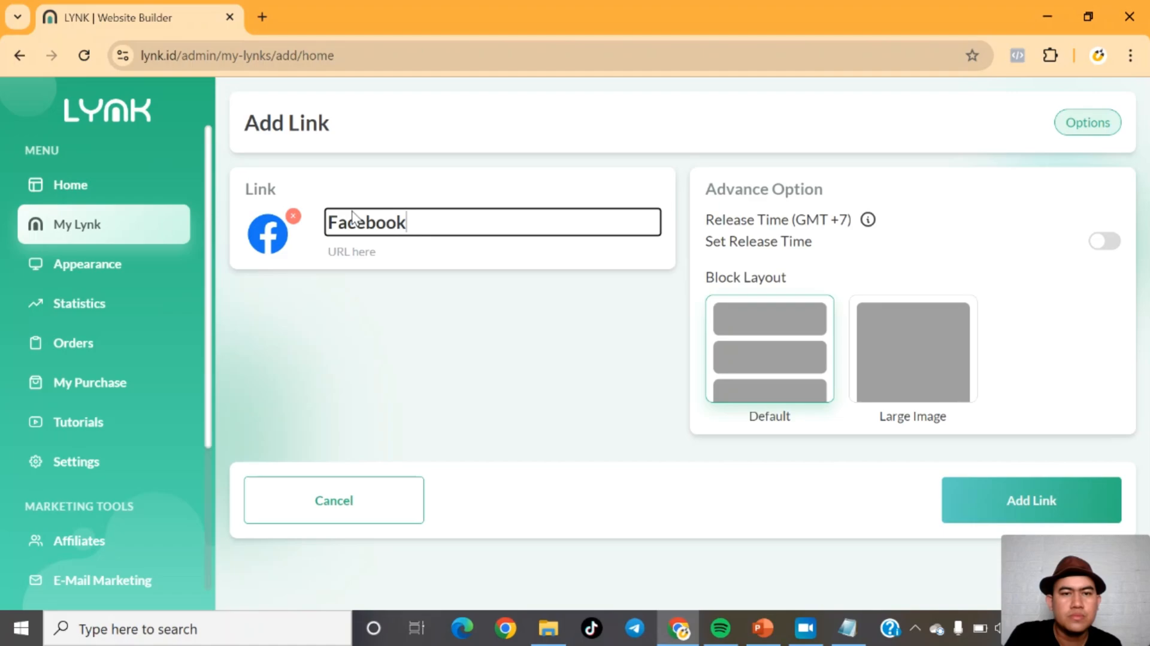
Step: Enter the Facebook profile URL for the link and add the block
{"action": "left_click", "coordinate": [362, 247]}
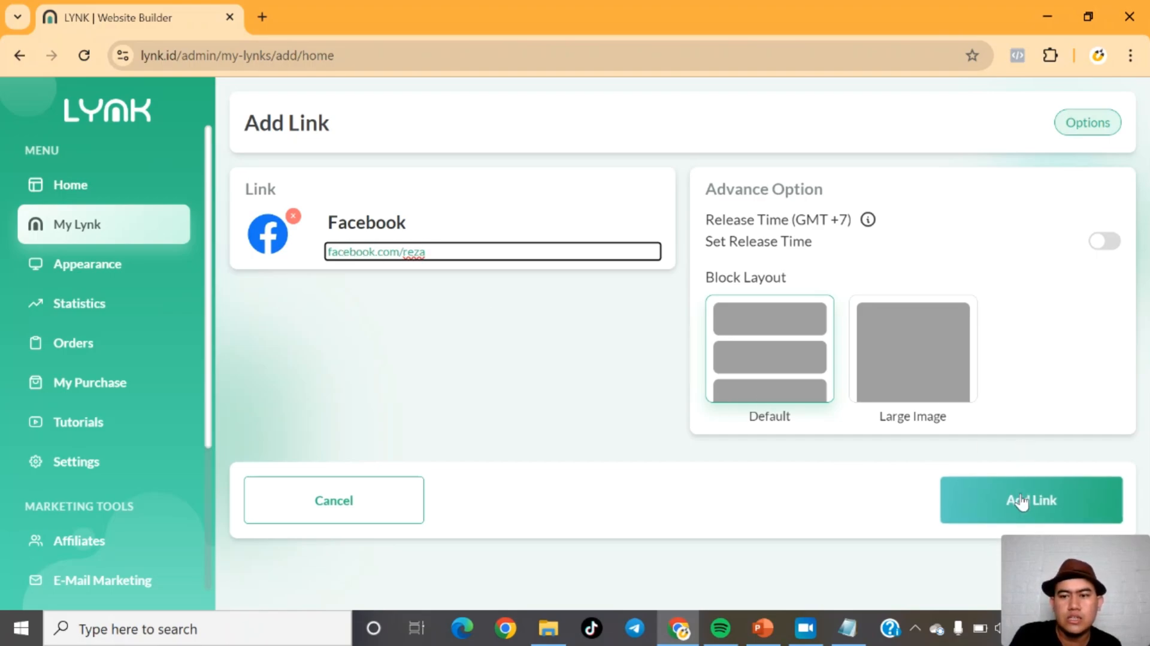
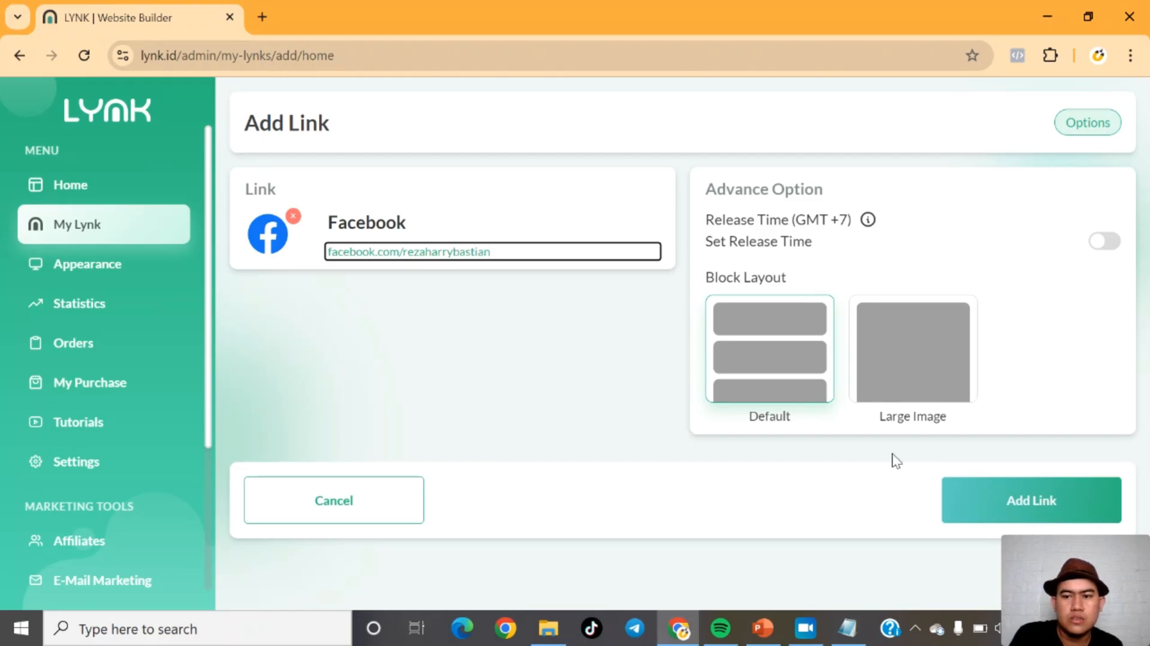
{"action": "left_click", "coordinate": [1005, 506]}
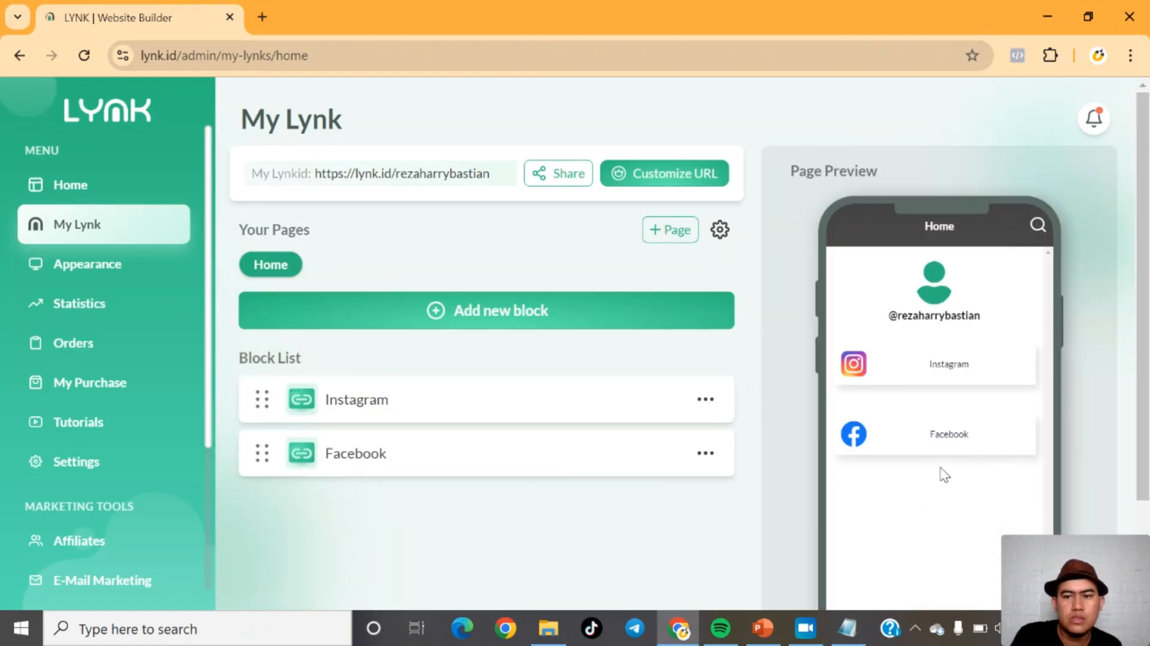
Step: Add another Link block and upload the TikTok logo image from the logo folder
{"action": "left_click", "coordinate": [443, 324]}
{"action": "left_click", "coordinate": [303, 308]}
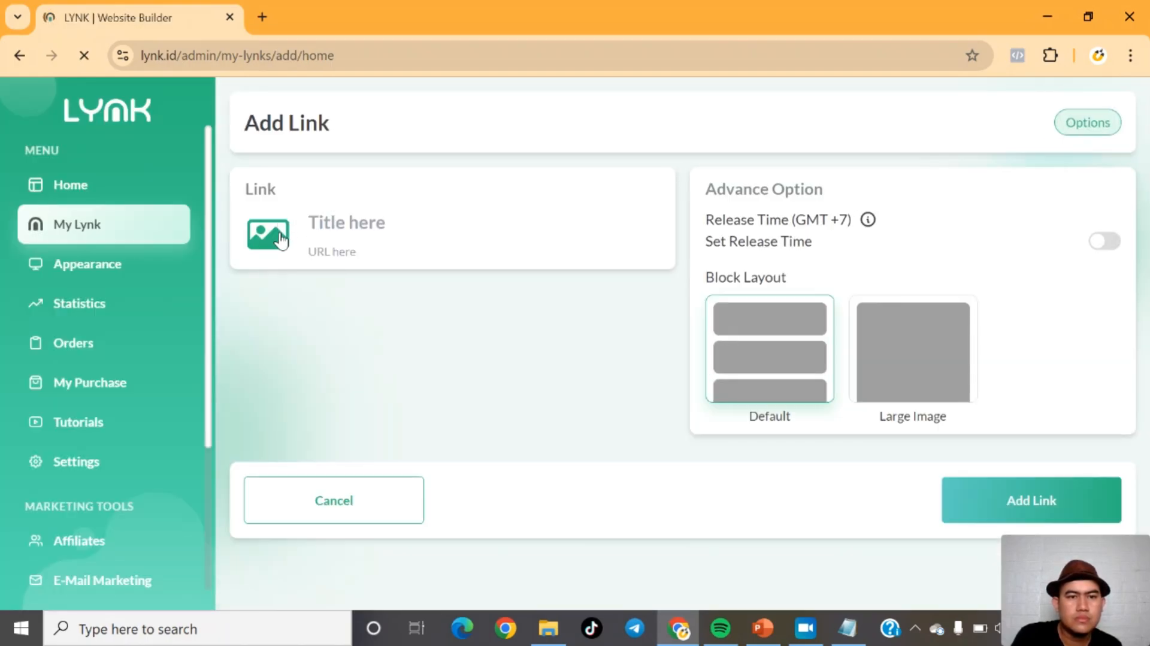
{"action": "left_click", "coordinate": [280, 238]}
{"action": "left_click", "coordinate": [473, 328]}
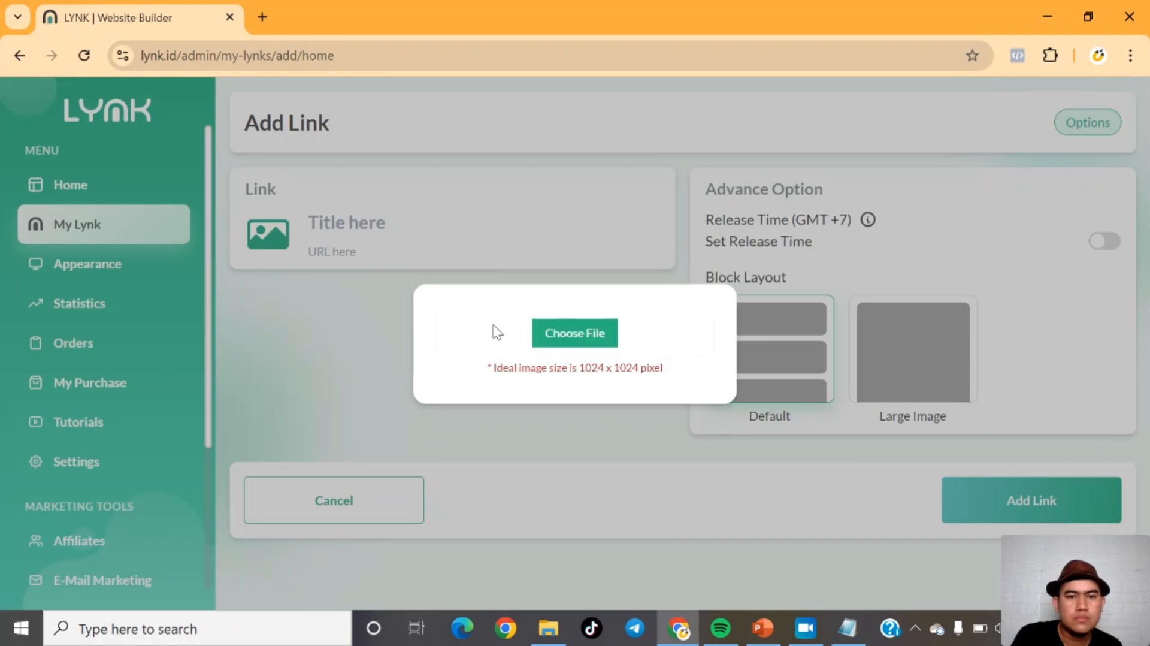
{"action": "left_click", "coordinate": [615, 335]}
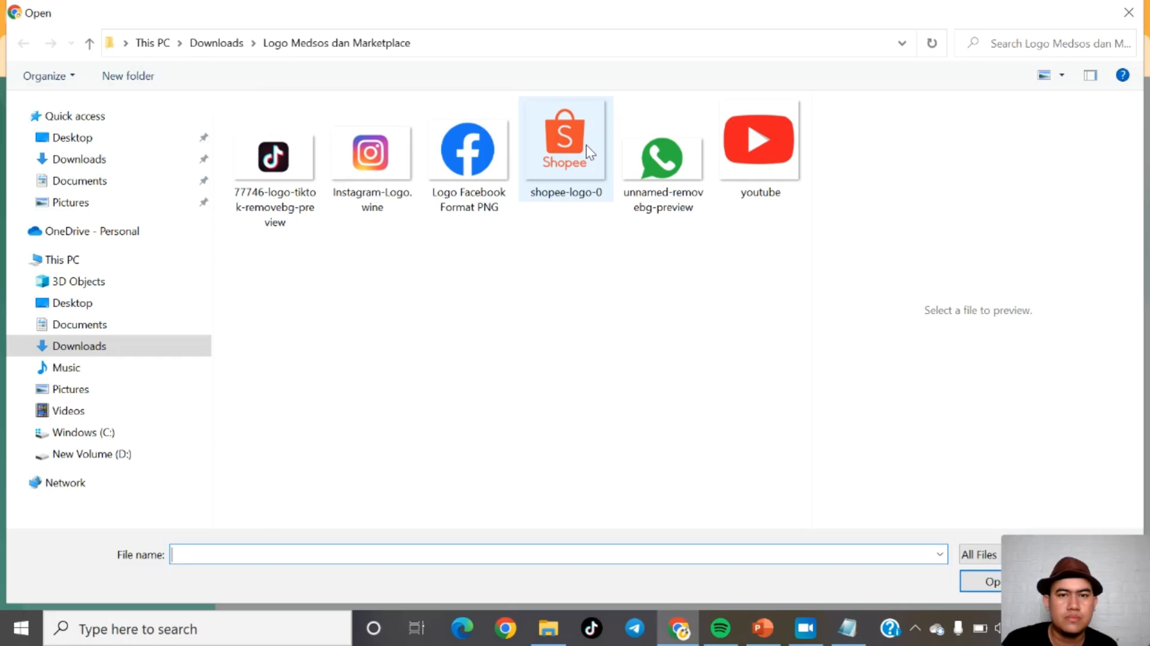
{"action": "double_click", "coordinate": [310, 213]}
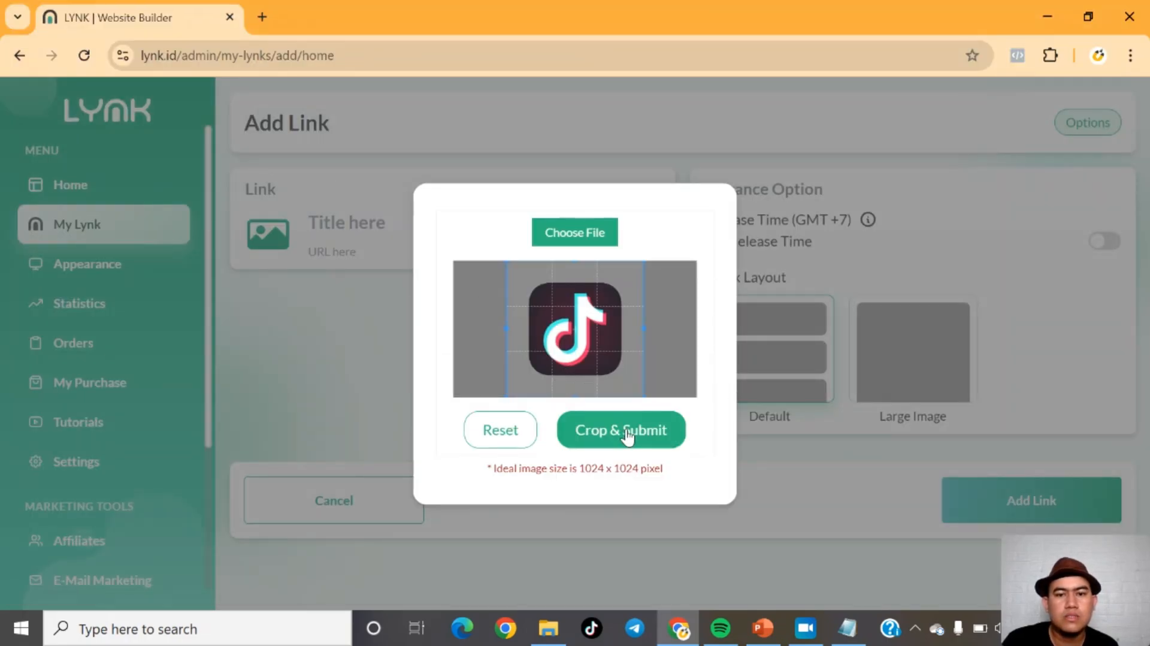
Step: Adjust the crop area around the TikTok logo and submit the crop
{"action": "left_click_drag", "start_coordinate": [645, 393], "coordinate": [631, 383]}
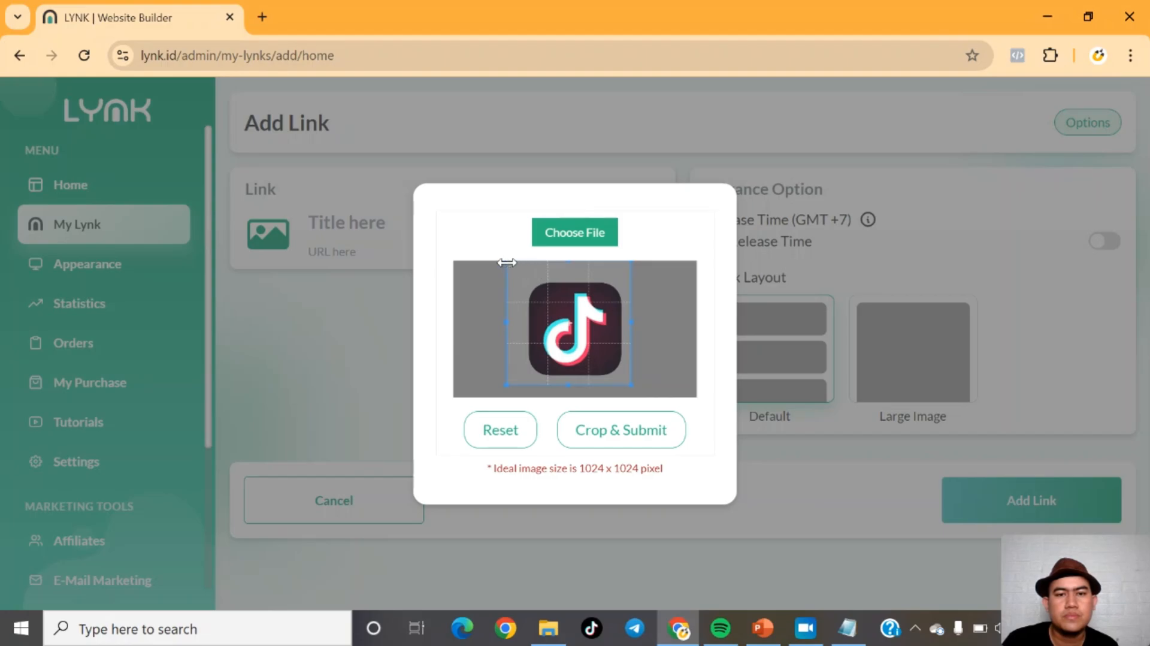
{"action": "left_click_drag", "start_coordinate": [506, 261], "coordinate": [523, 276]}
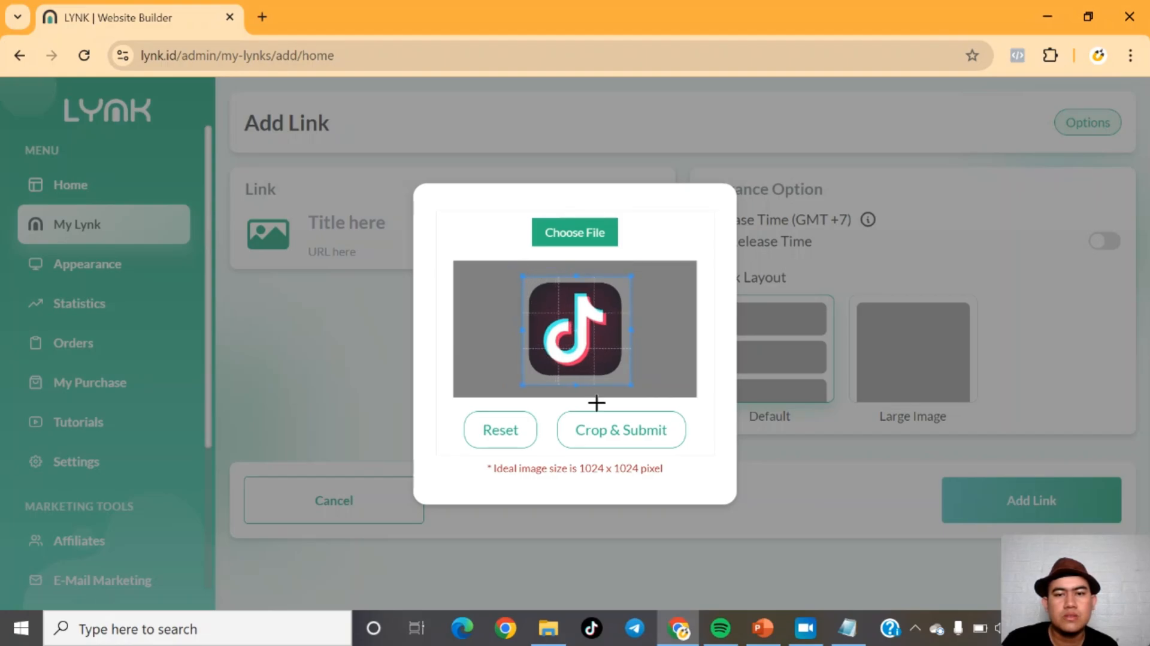
{"action": "left_click", "coordinate": [602, 430]}
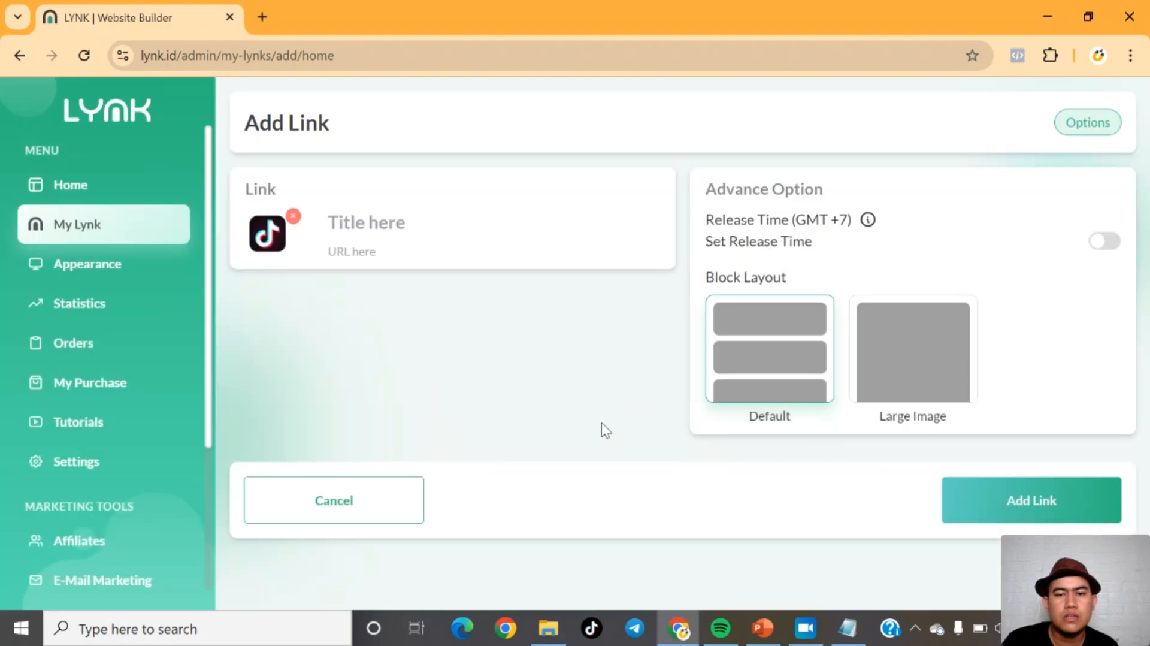
Step: Title the link Tiktok, enter the TikTok profile URL, and add the block
{"action": "left_click", "coordinate": [375, 223]}
{"action": "type", "text": "Tiktok"}
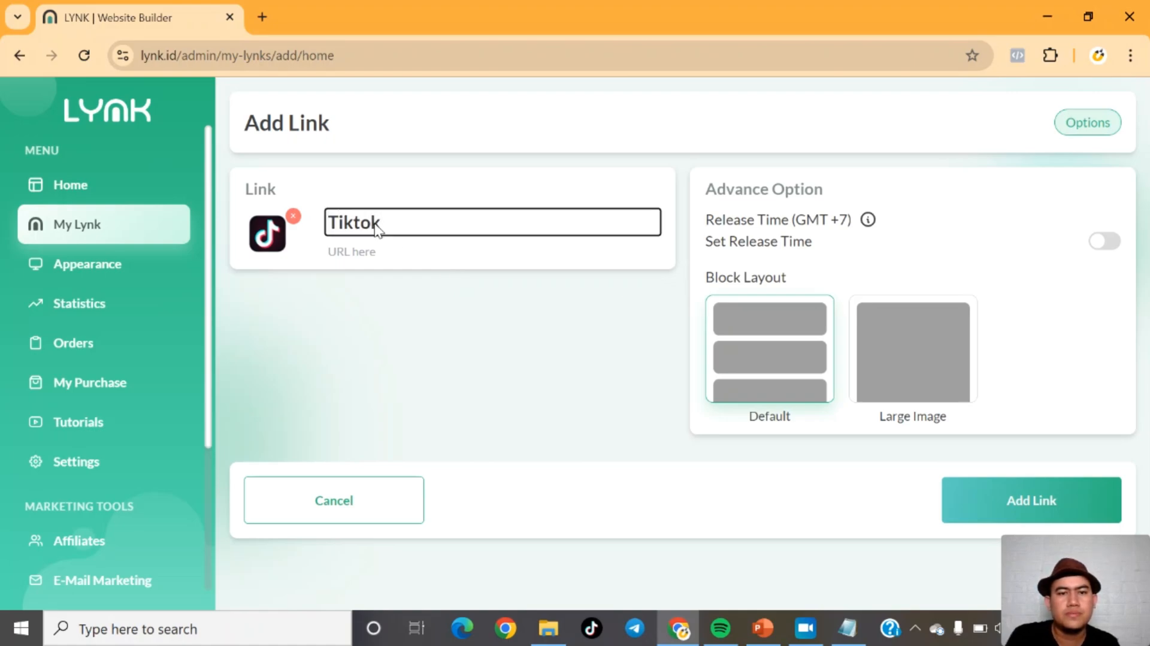
{"action": "left_click", "coordinate": [368, 250]}
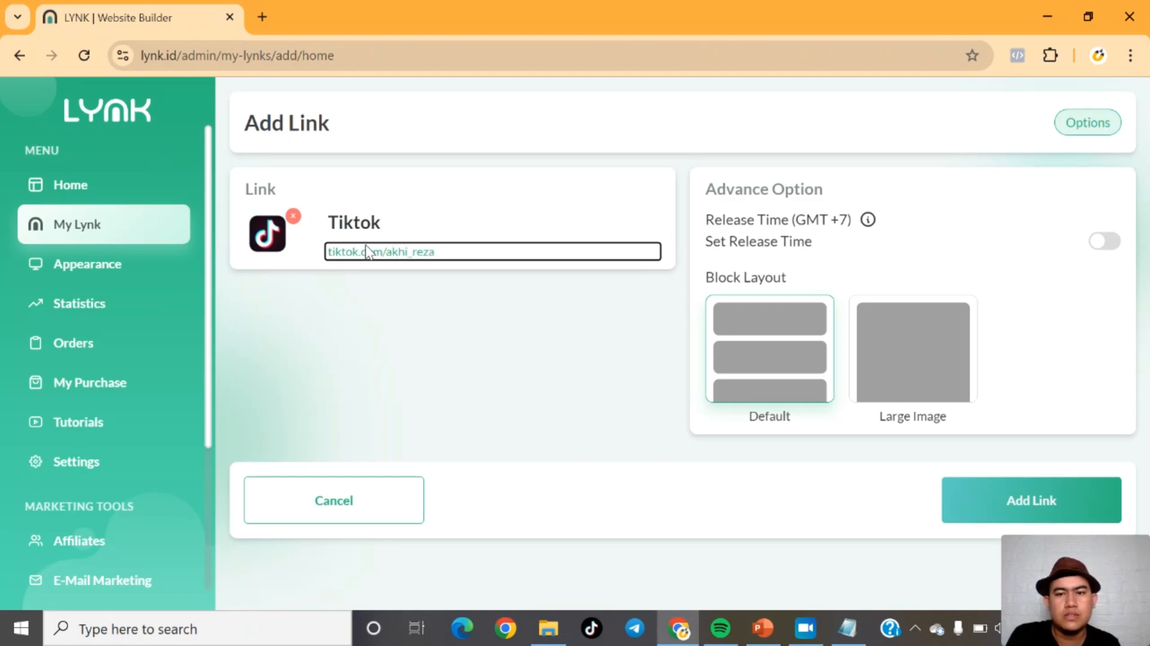
{"action": "left_click", "coordinate": [994, 497]}
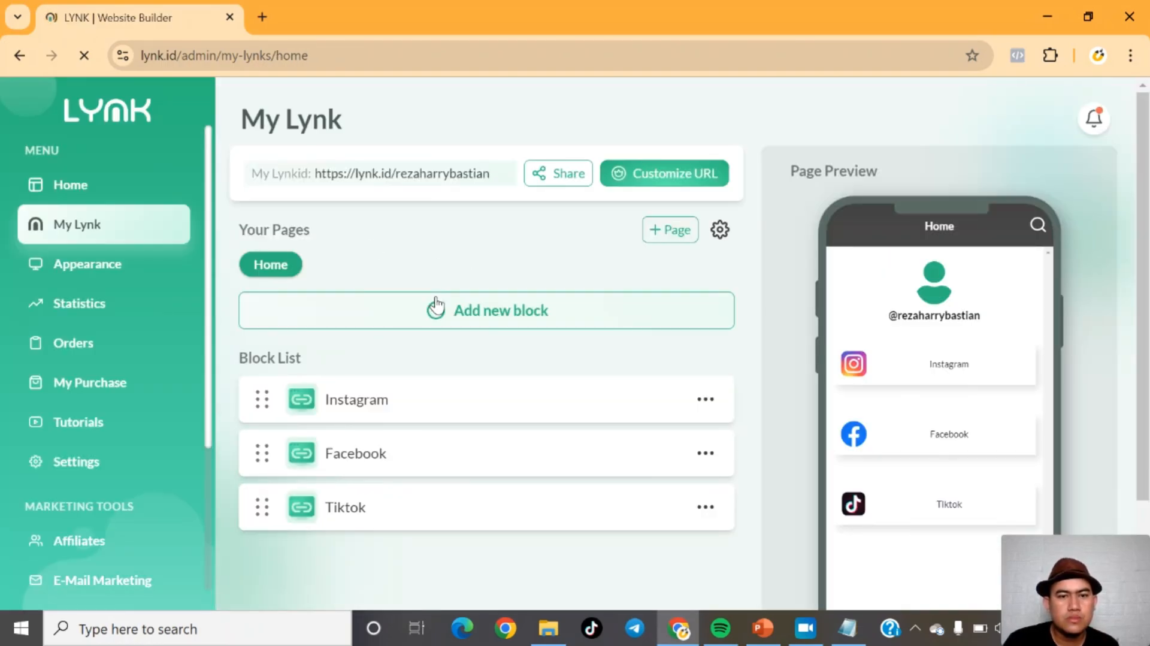
{"action": "left_click", "coordinate": [436, 304]}
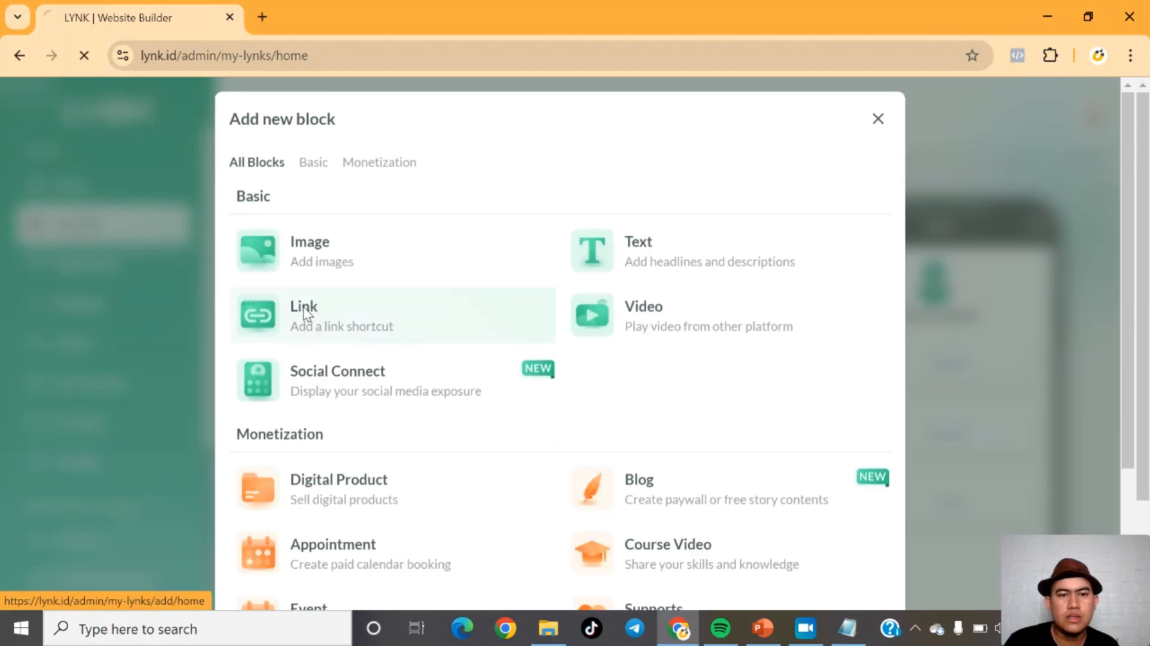
{"action": "left_click", "coordinate": [305, 313]}
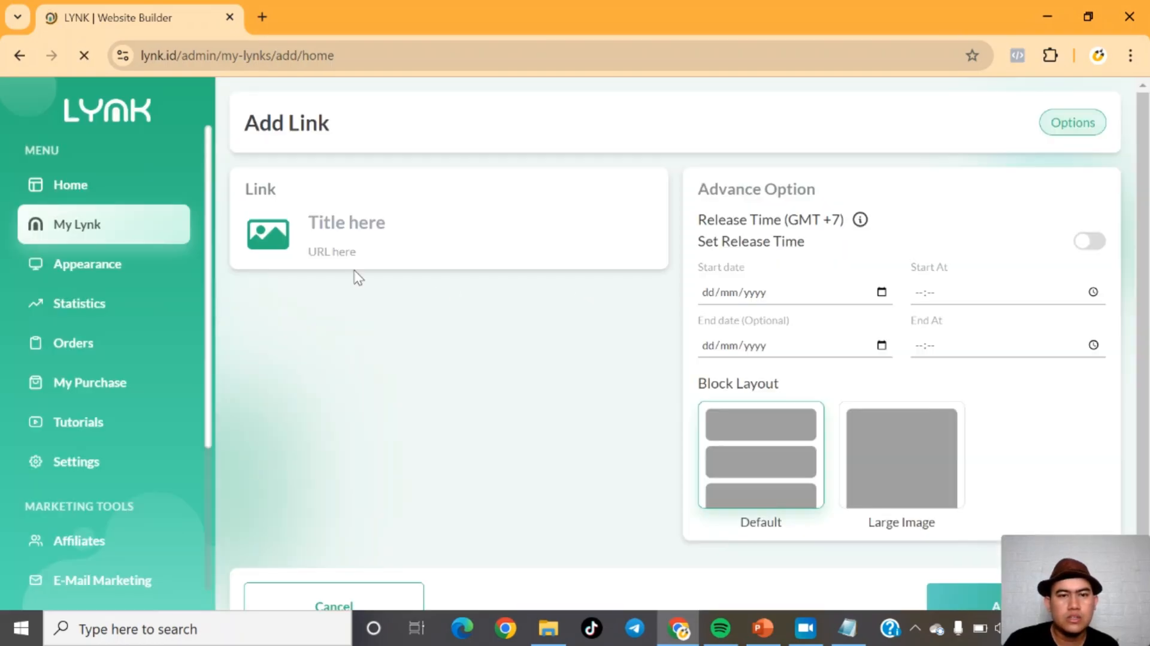
{"action": "left_click", "coordinate": [325, 211]}
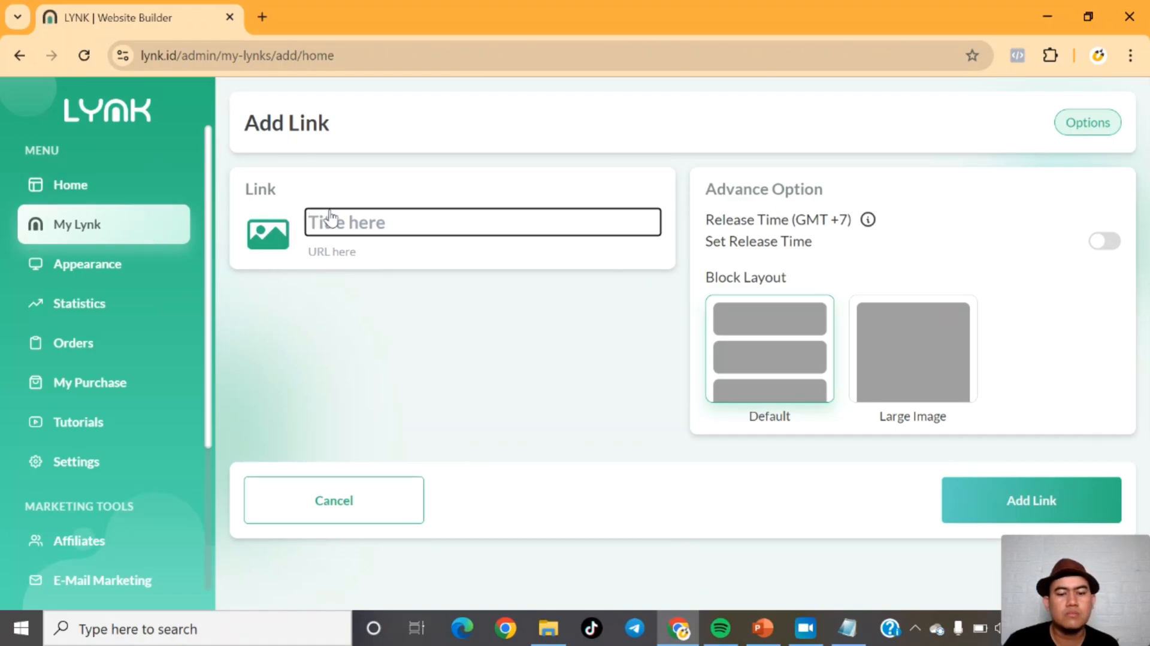
{"action": "type", "text": "Y"}
{"action": "key", "text": "BackSpace"}
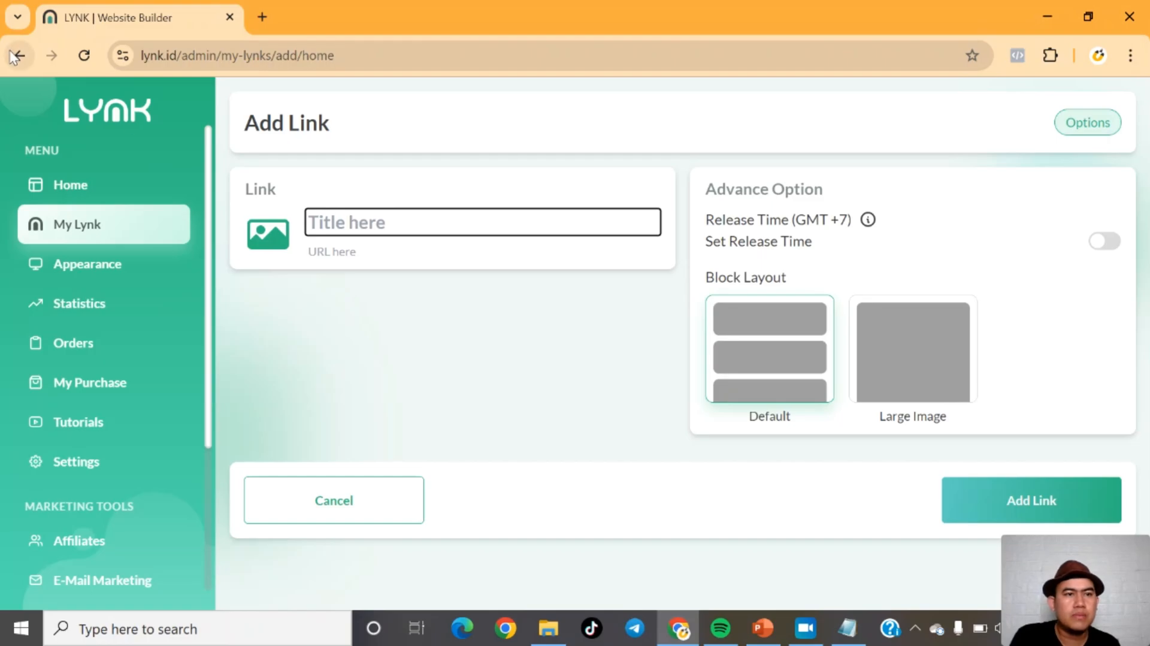
{"action": "left_click", "coordinate": [58, 234]}
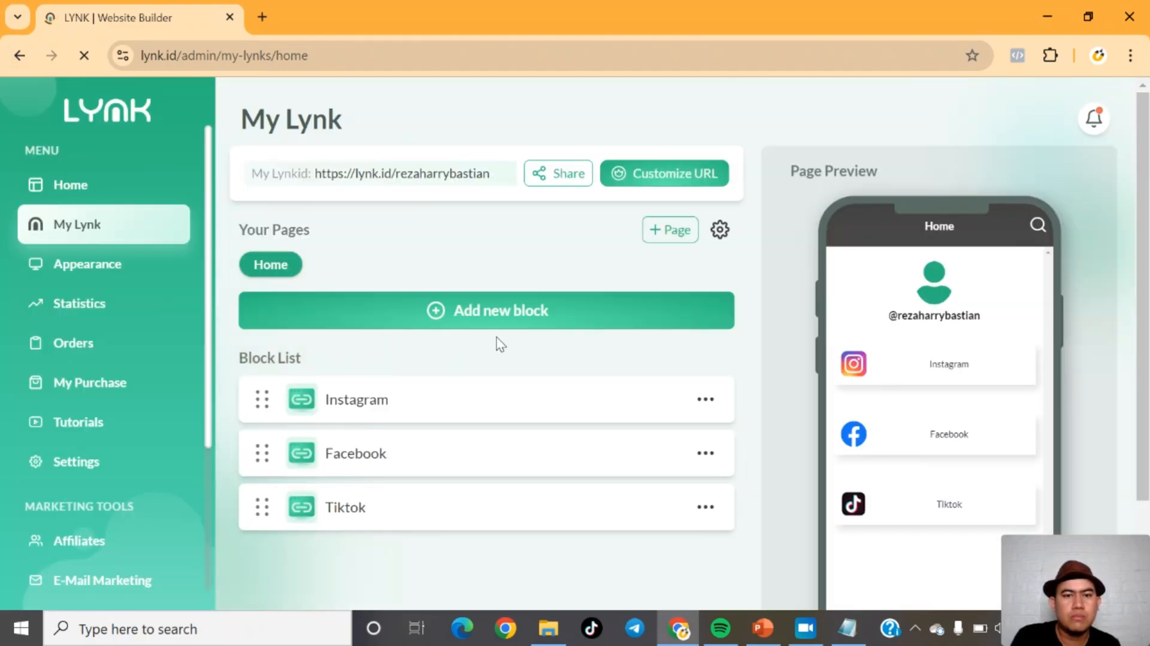
Step: Add another Link block, upload the Shopee logo image from the logo folder, and crop and submit it
{"action": "left_click", "coordinate": [440, 312]}
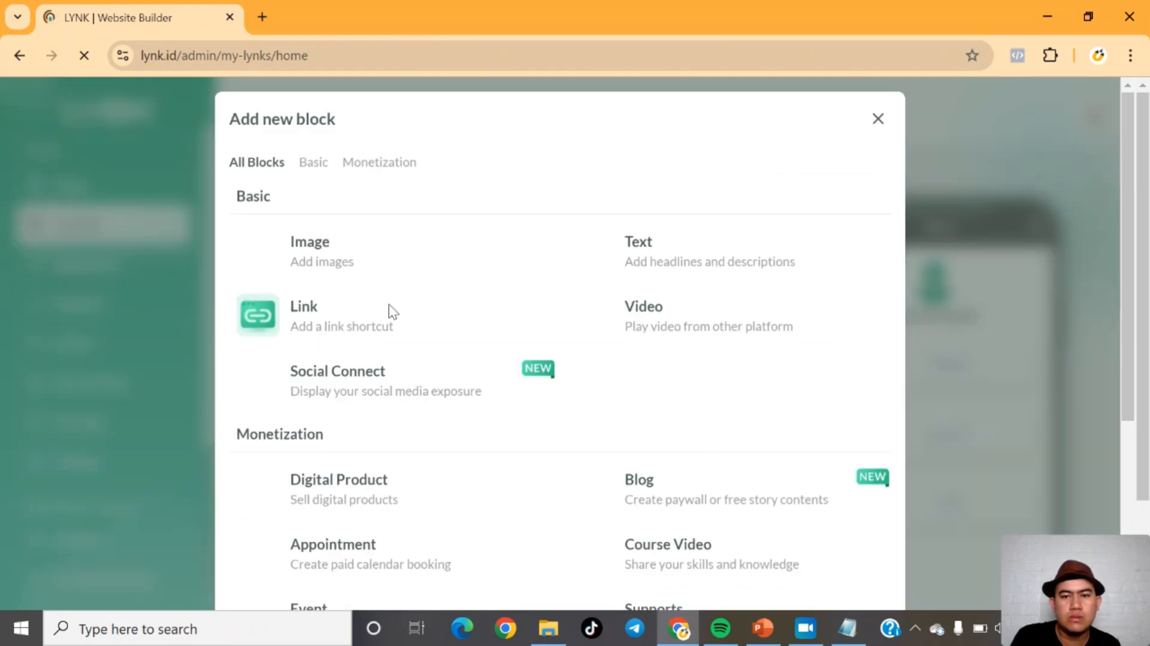
{"action": "left_click", "coordinate": [273, 314]}
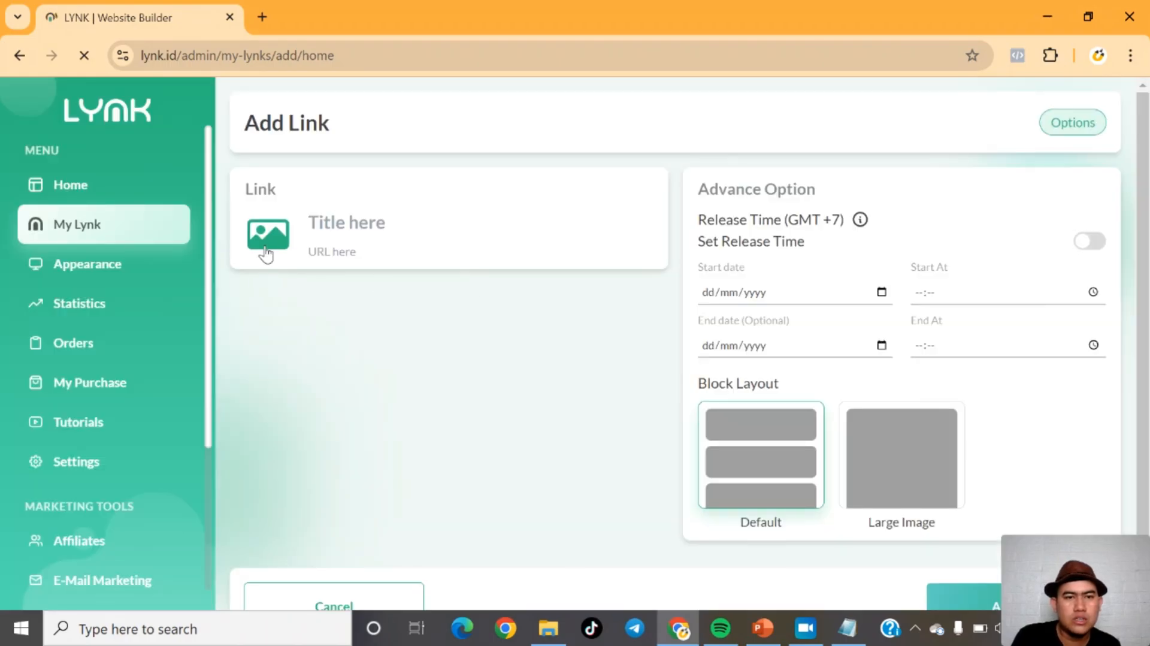
{"action": "left_click", "coordinate": [266, 252]}
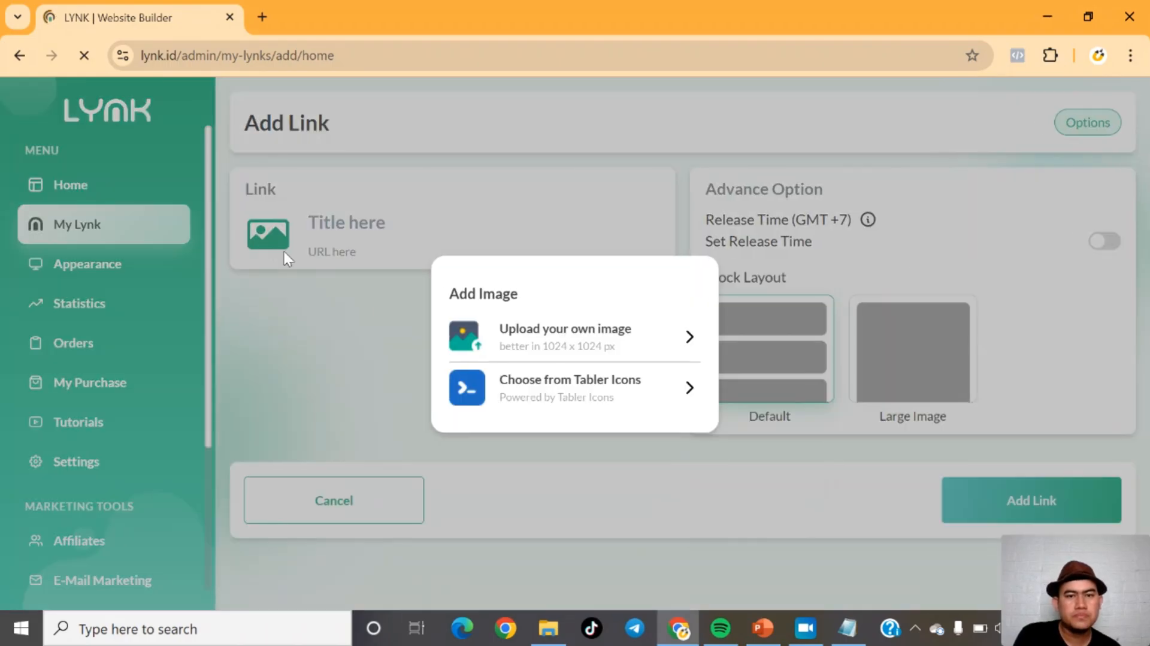
{"action": "left_click", "coordinate": [517, 353]}
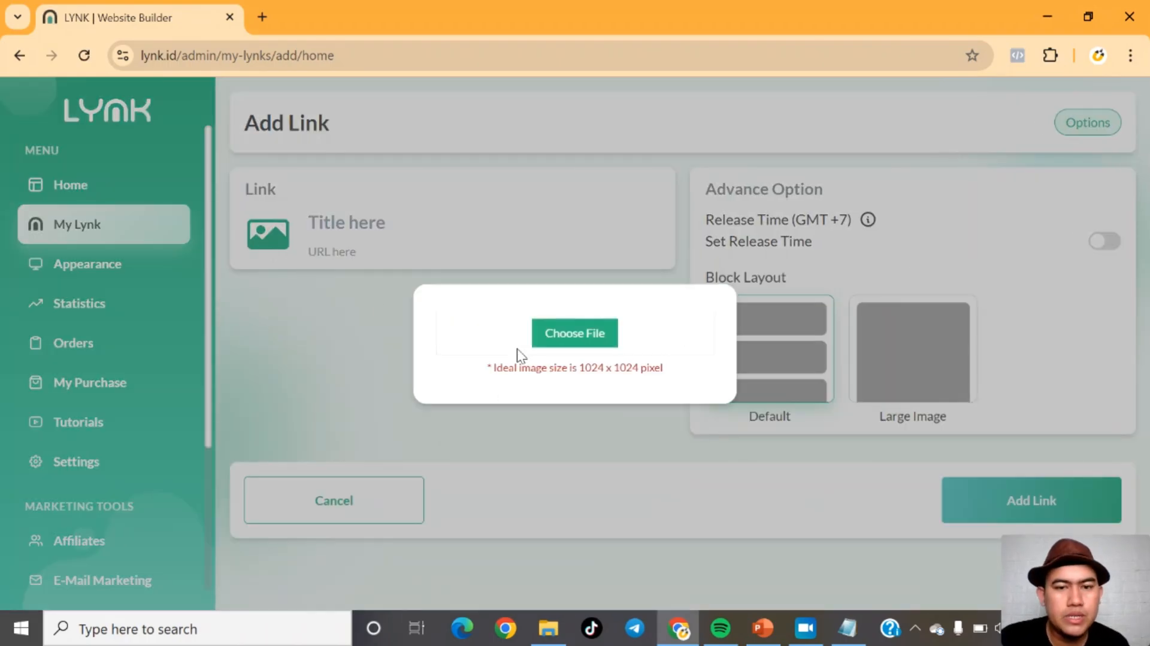
{"action": "left_click", "coordinate": [572, 336]}
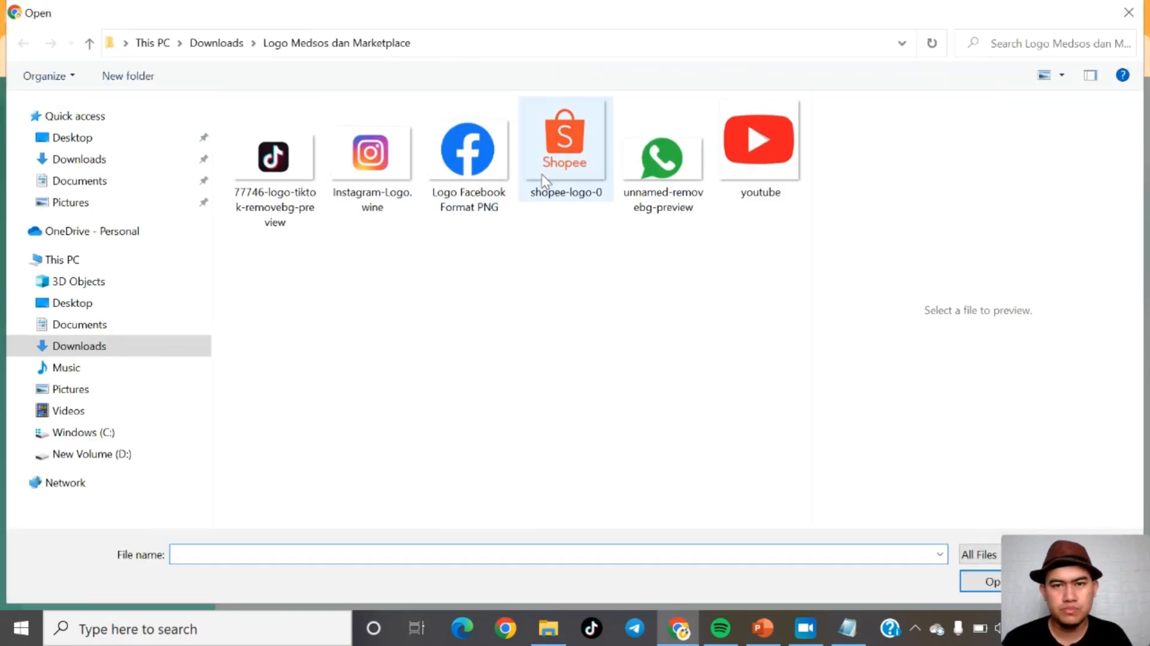
{"action": "left_click", "coordinate": [546, 174]}
{"action": "double_click", "coordinate": [547, 174]}
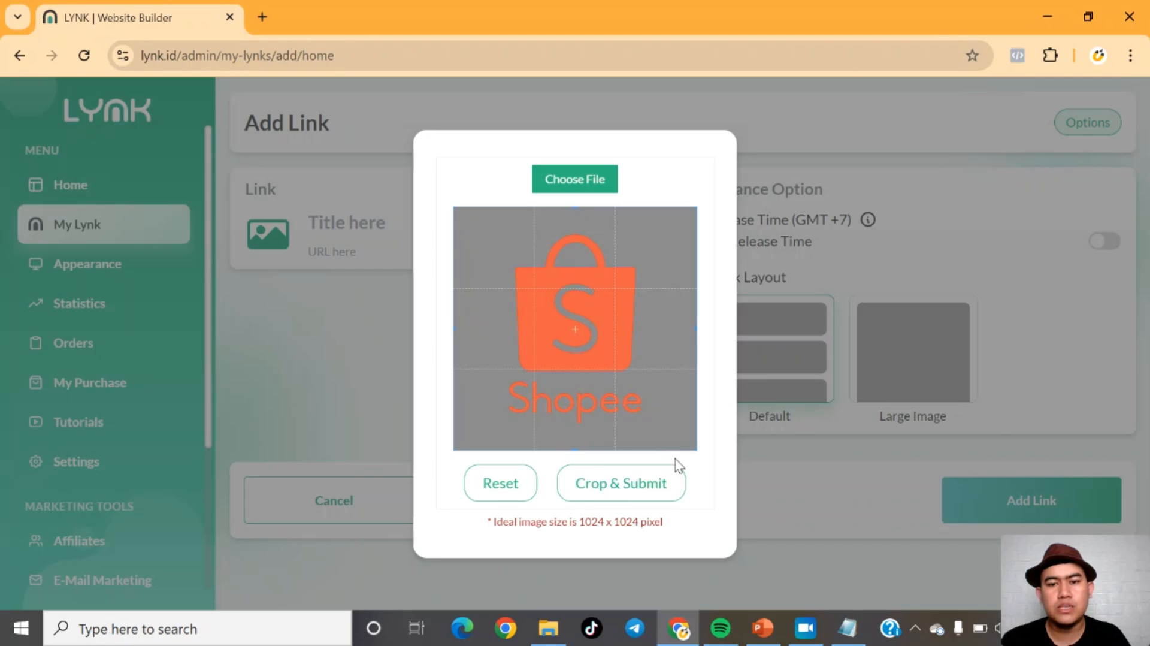
{"action": "left_click", "coordinate": [652, 492]}
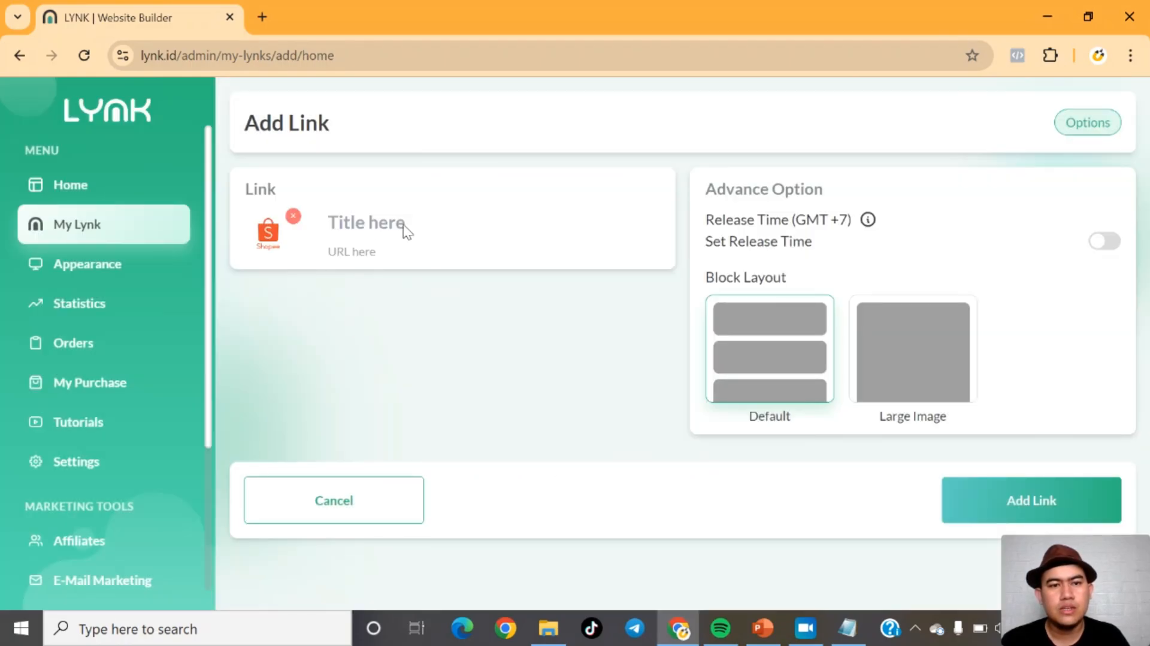
Step: Title the Shopee link Shopee
{"action": "left_click", "coordinate": [399, 228]}
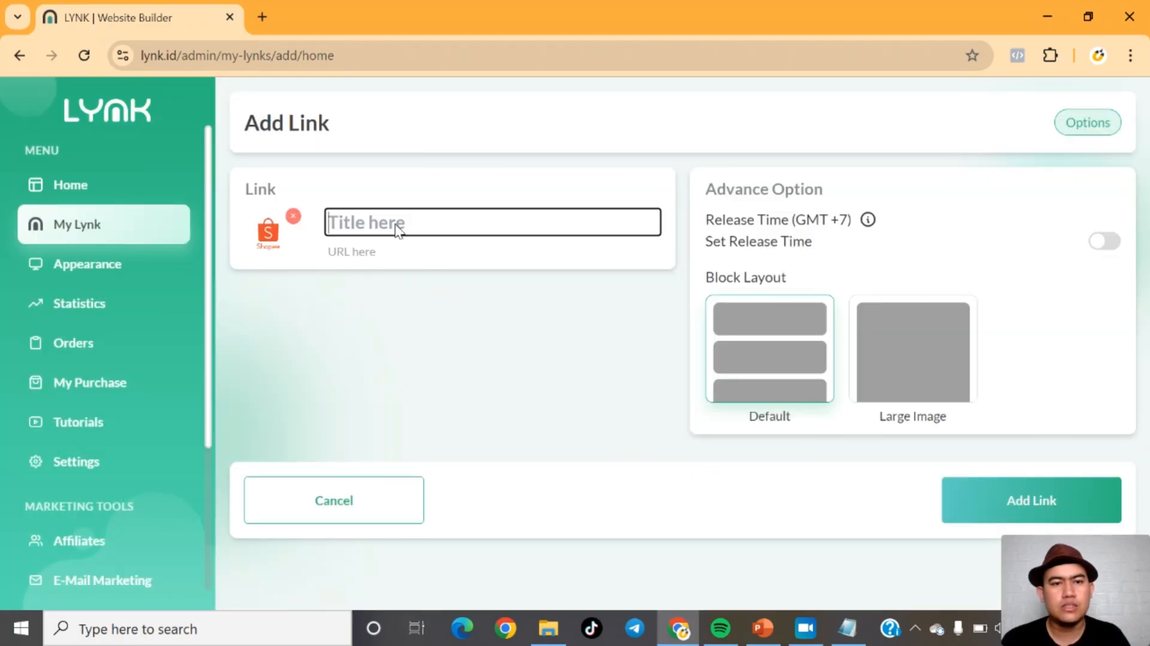
{"action": "type", "text": "sHOE"}
{"action": "key", "text": "BackSpace"}
{"action": "key", "text": "BackSpace"}
{"action": "key", "text": "BackSpace"}
{"action": "key", "text": "BackSpace"}
{"action": "type", "text": "Shopee"}
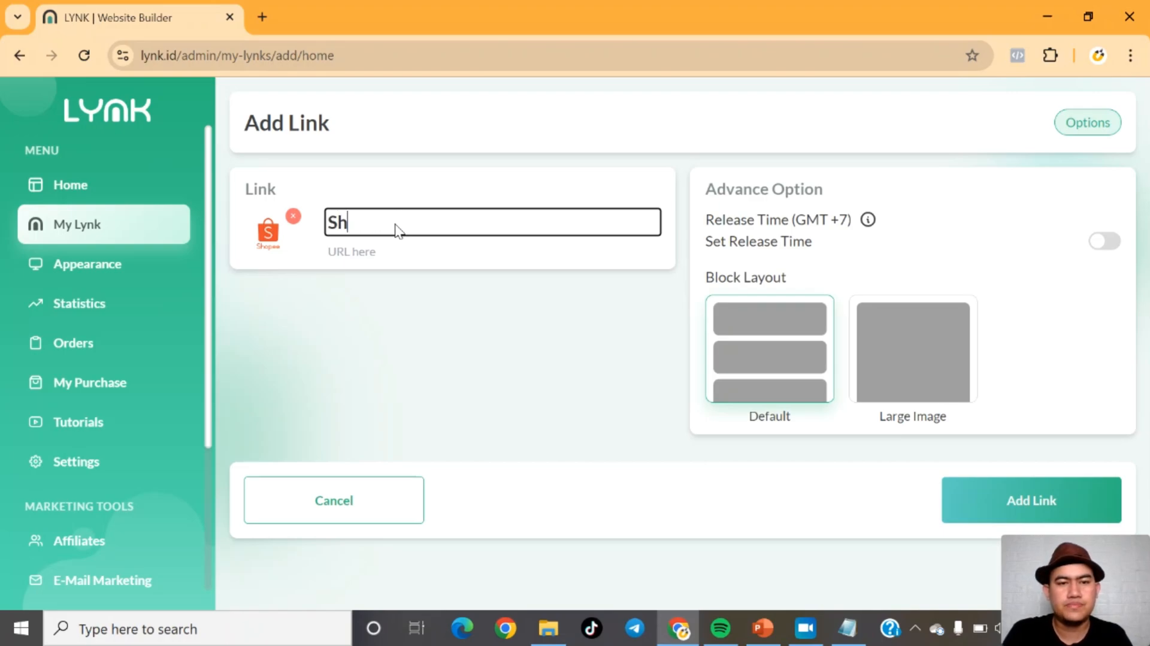
{"action": "left_click", "coordinate": [377, 251]}
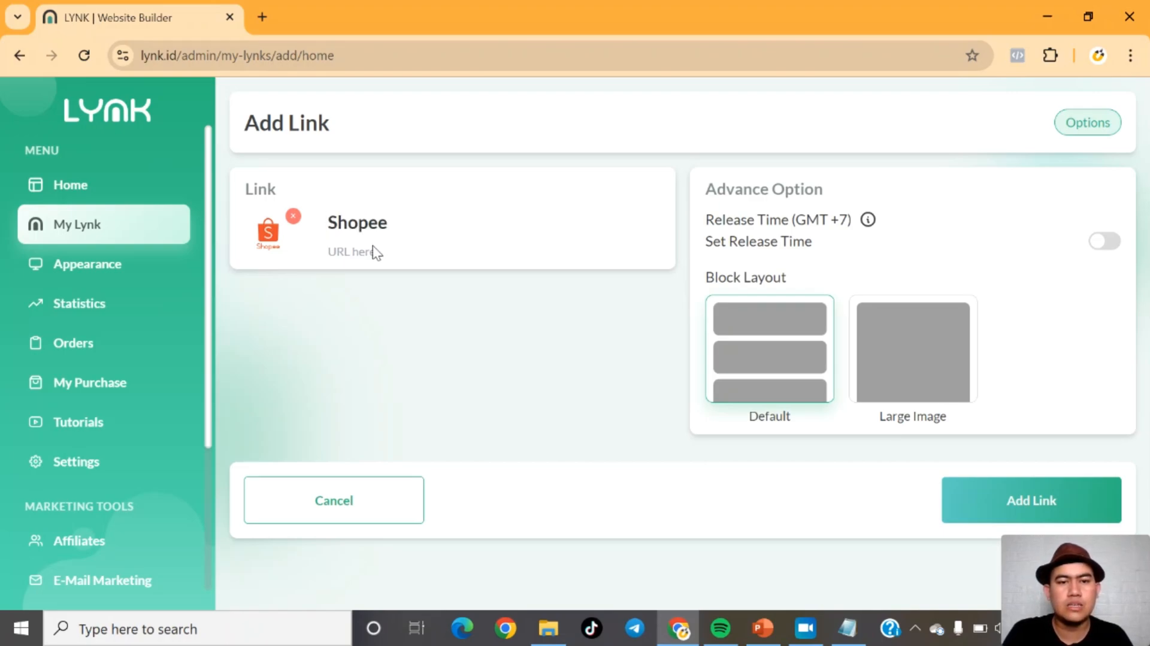
{"action": "type", "text": "link s"}
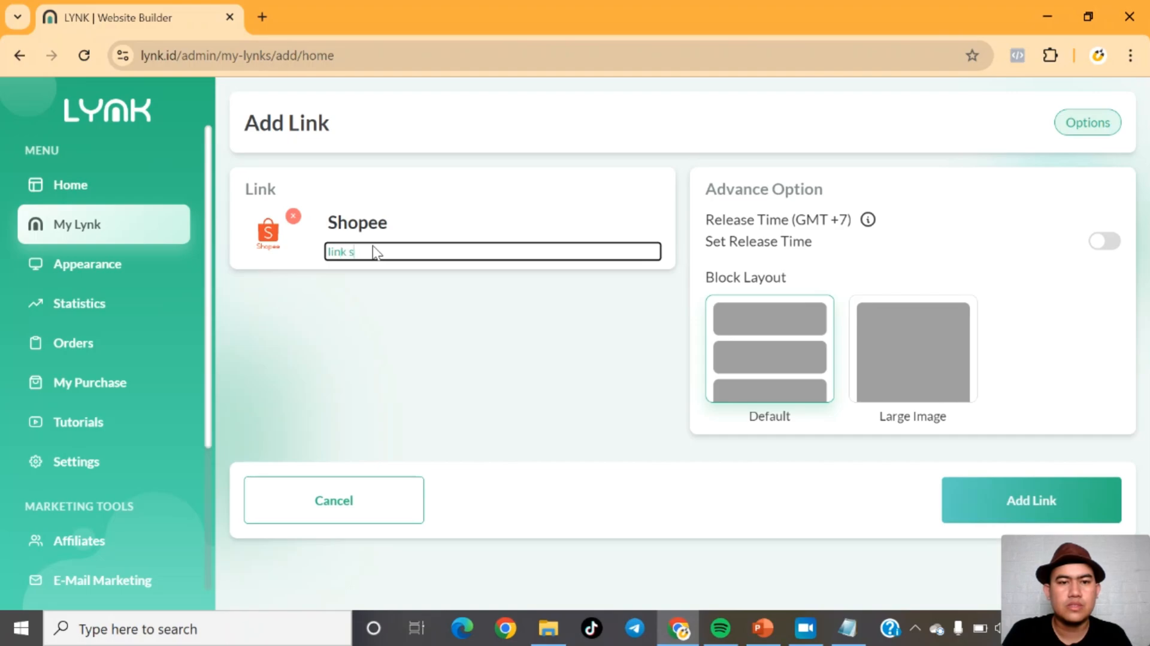
{"action": "type", "text": "hopee"}
{"action": "type", "text": "www.shope"}
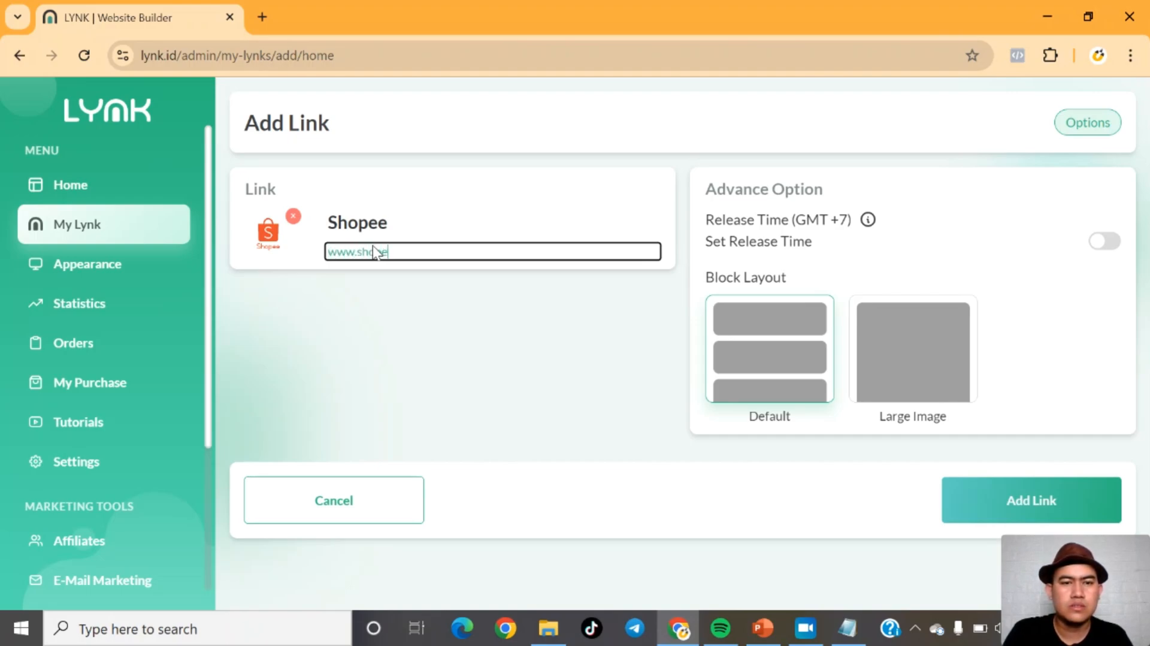
{"action": "type", "text": "e.co"}
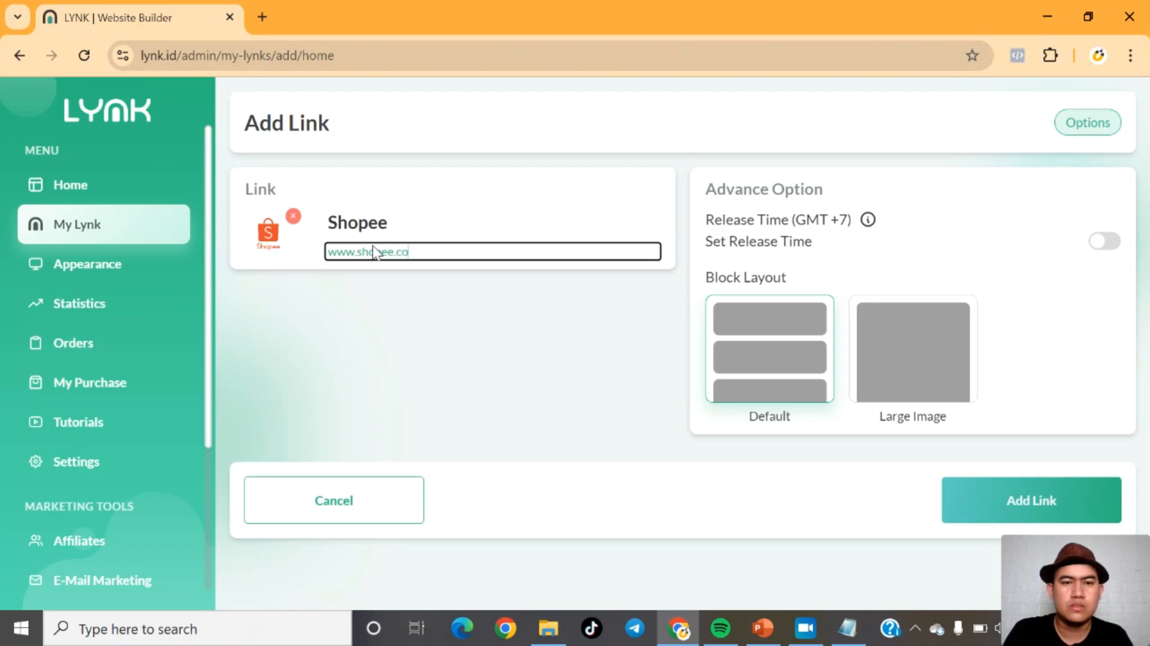
{"action": "type", "text": "m/"}
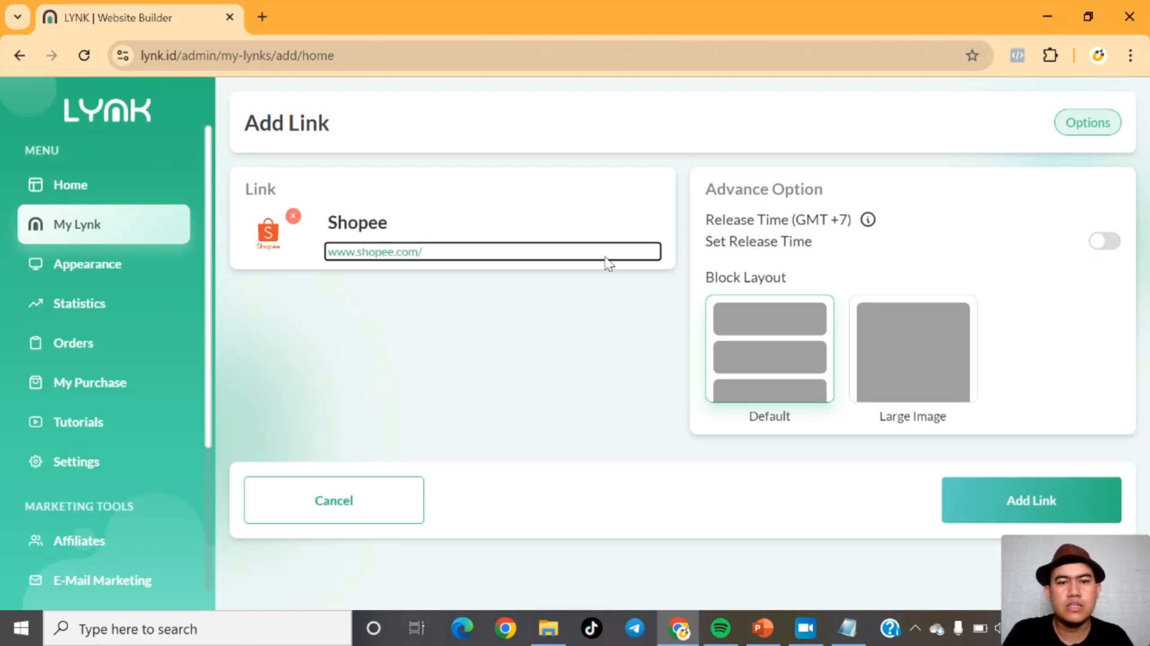
{"action": "left_click", "coordinate": [1048, 501]}
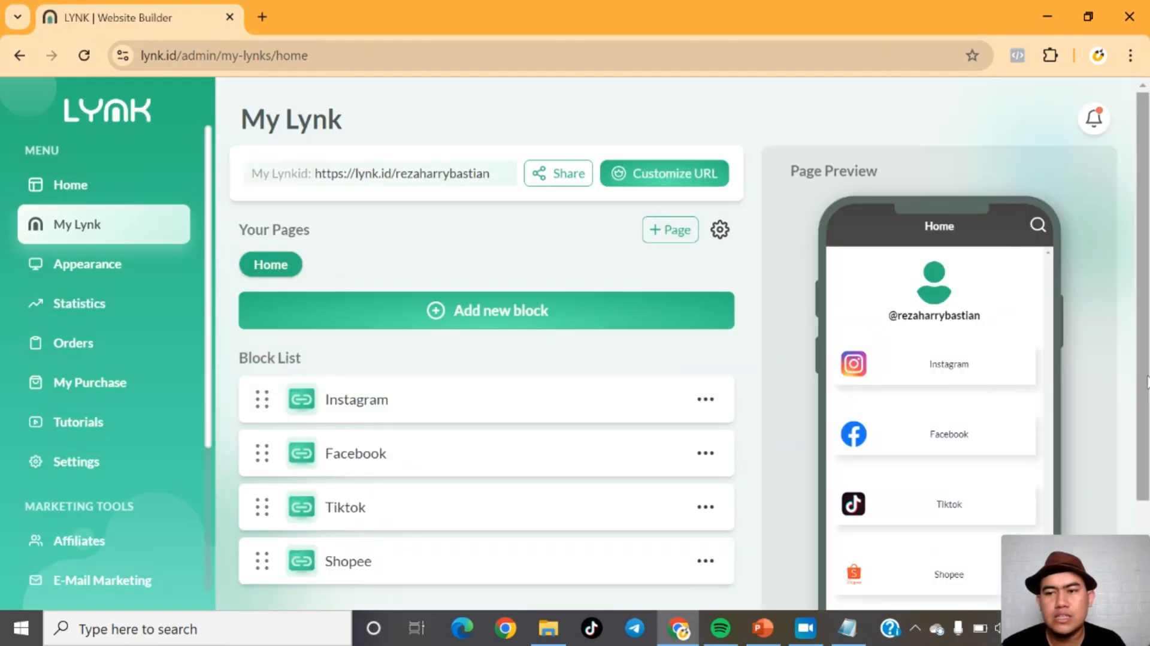
Step: Open the Shopee block for editing and return to the block list without changes
{"action": "scroll", "coordinate": [1145, 381], "scroll_direction": "down", "scroll_amount": 1}
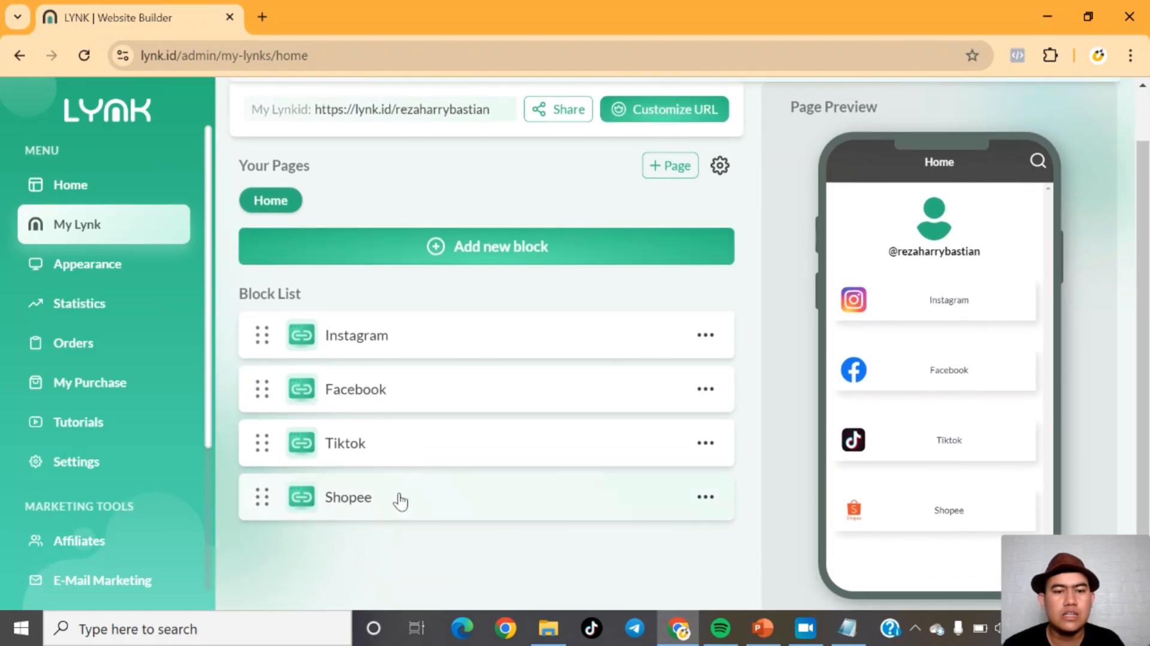
{"action": "left_click", "coordinate": [394, 486]}
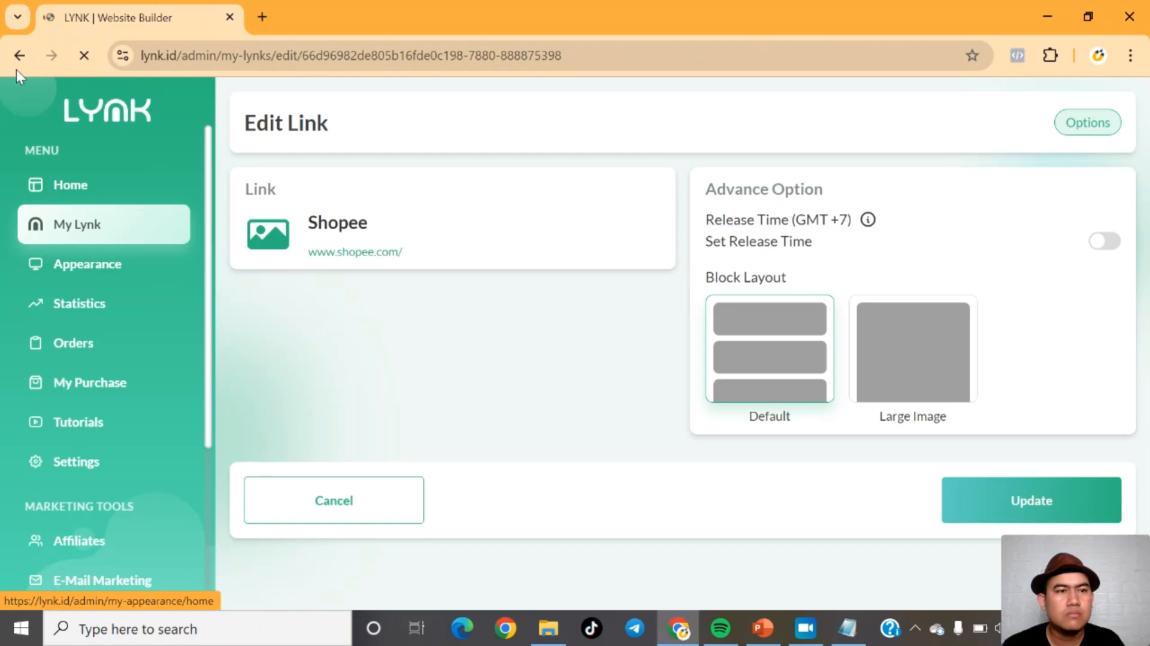
{"action": "left_click", "coordinate": [70, 221]}
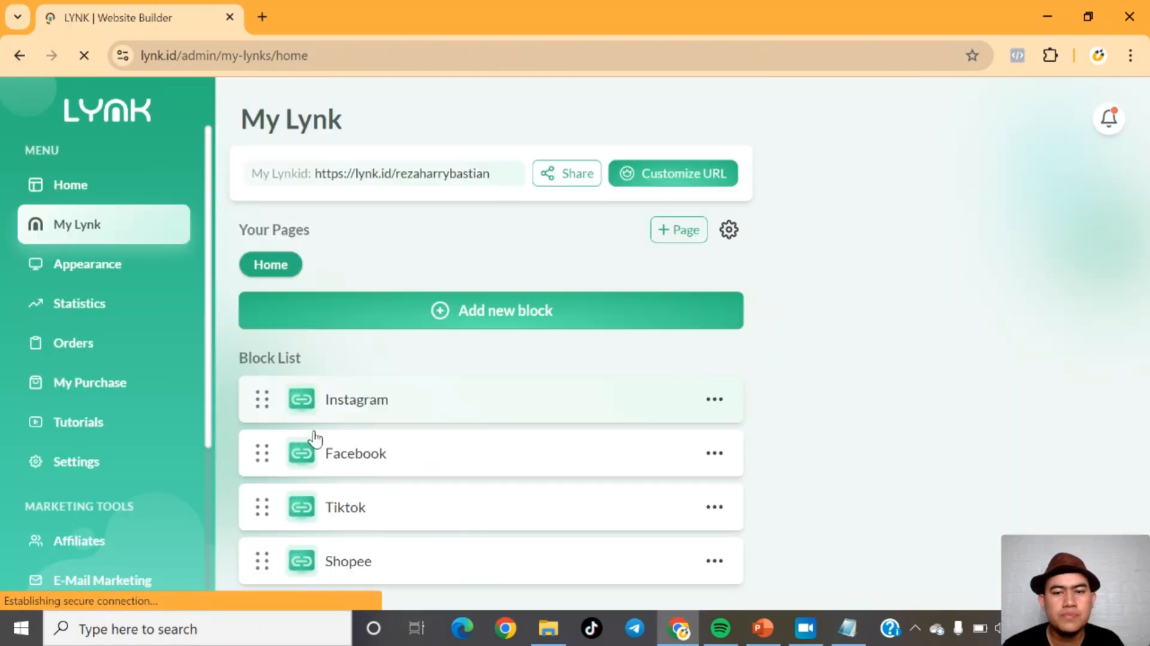
Step: Reorder the blocks so Tiktok comes first, followed by Instagram, Shopee and Facebook
{"action": "left_click_drag", "start_coordinate": [261, 559], "coordinate": [266, 448]}
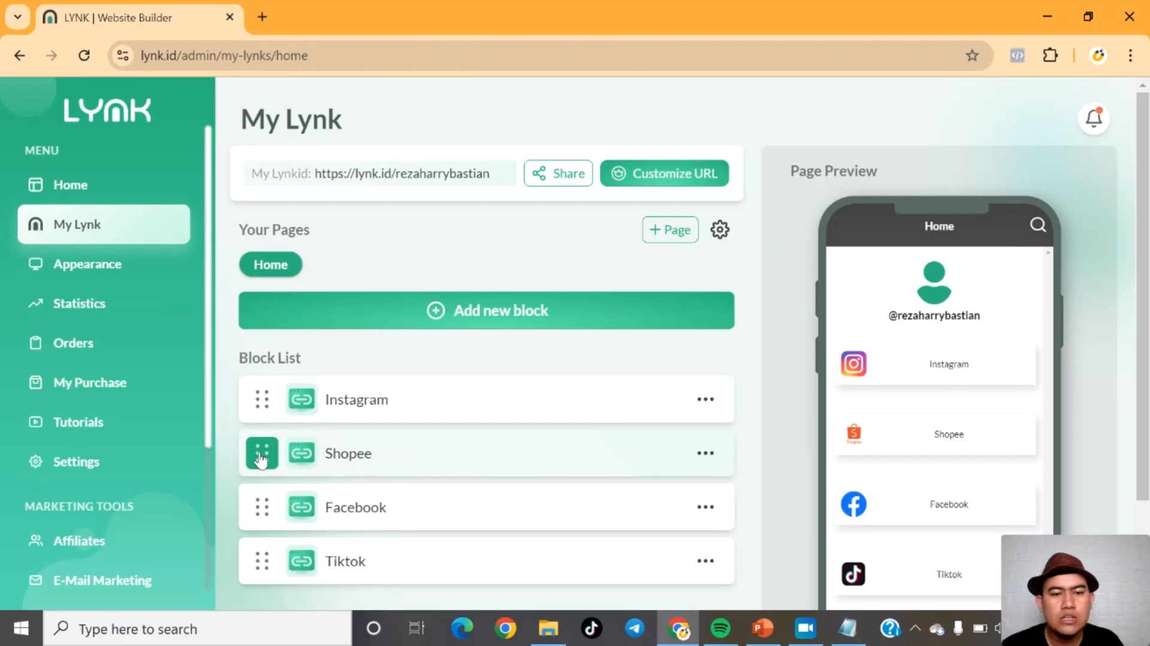
{"action": "left_click_drag", "start_coordinate": [262, 561], "coordinate": [264, 394]}
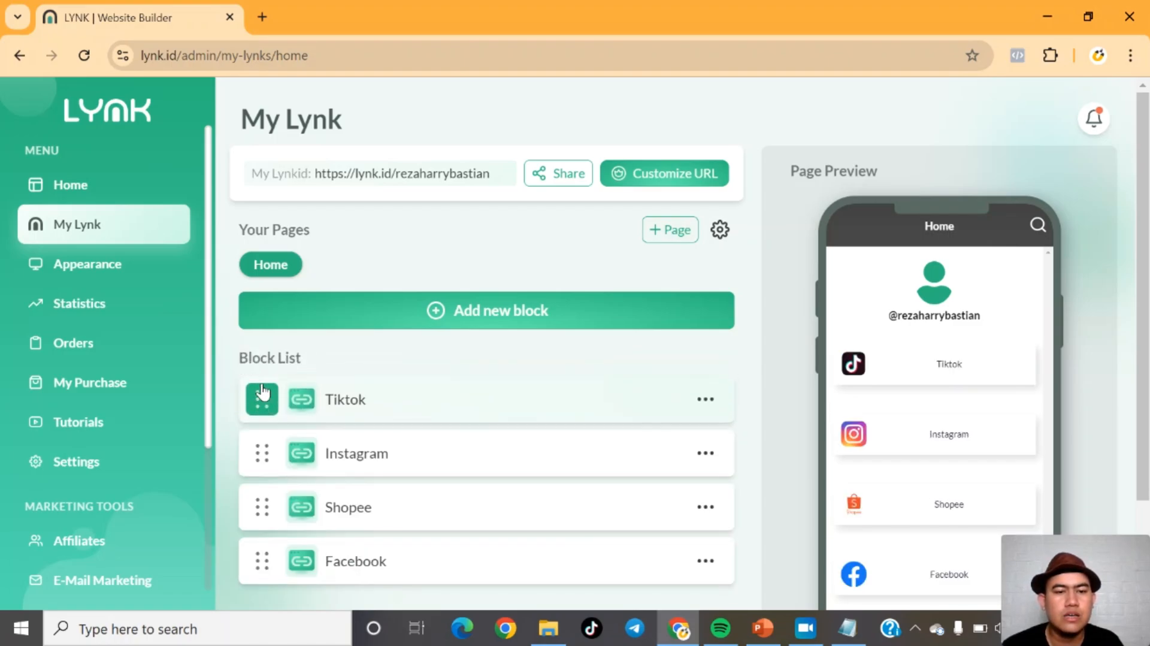
Step: Add an image block using the professional speaker concept image from the Downloads folder, cropping and submitting it
{"action": "left_click", "coordinate": [442, 304]}
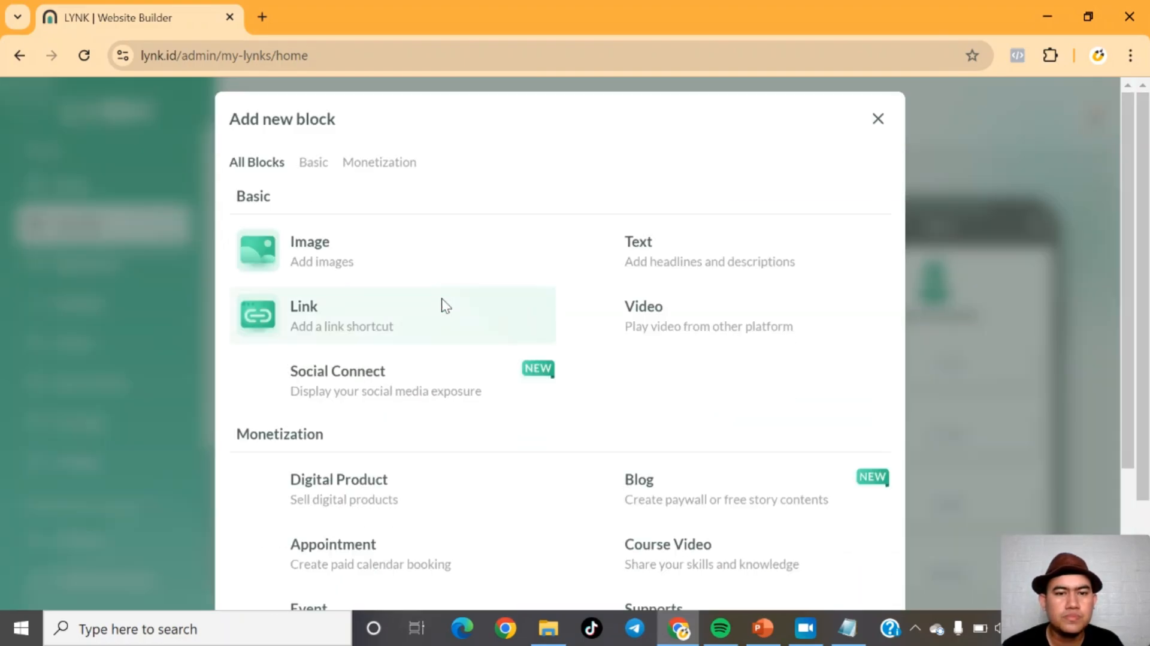
{"action": "left_click", "coordinate": [281, 260]}
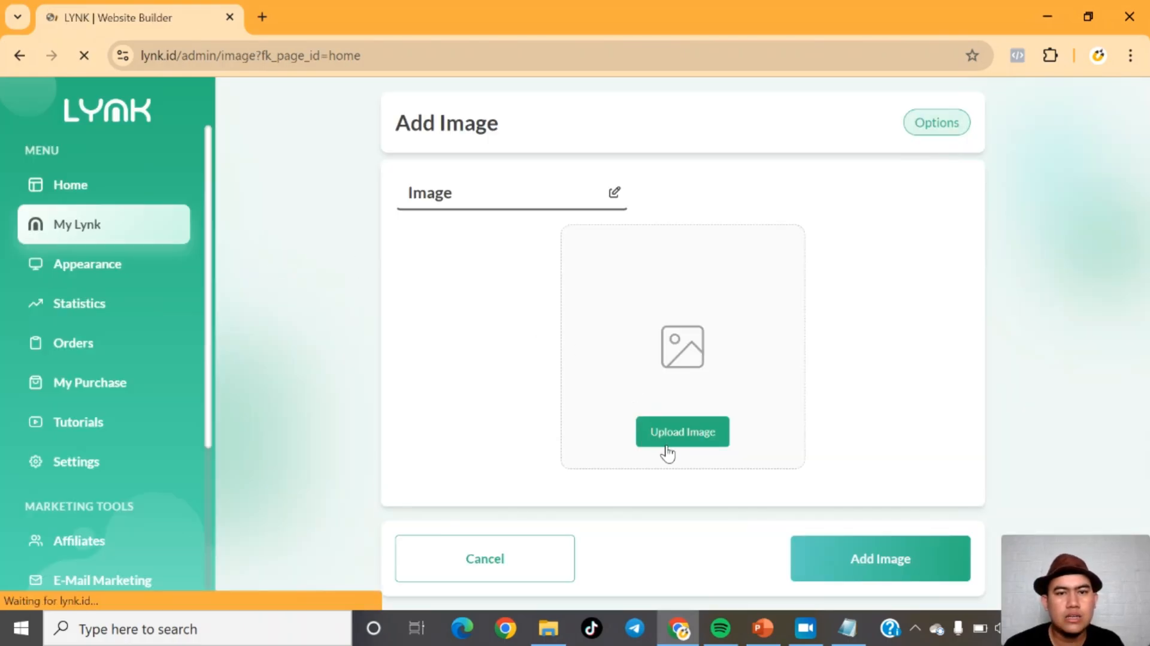
{"action": "left_click", "coordinate": [685, 439]}
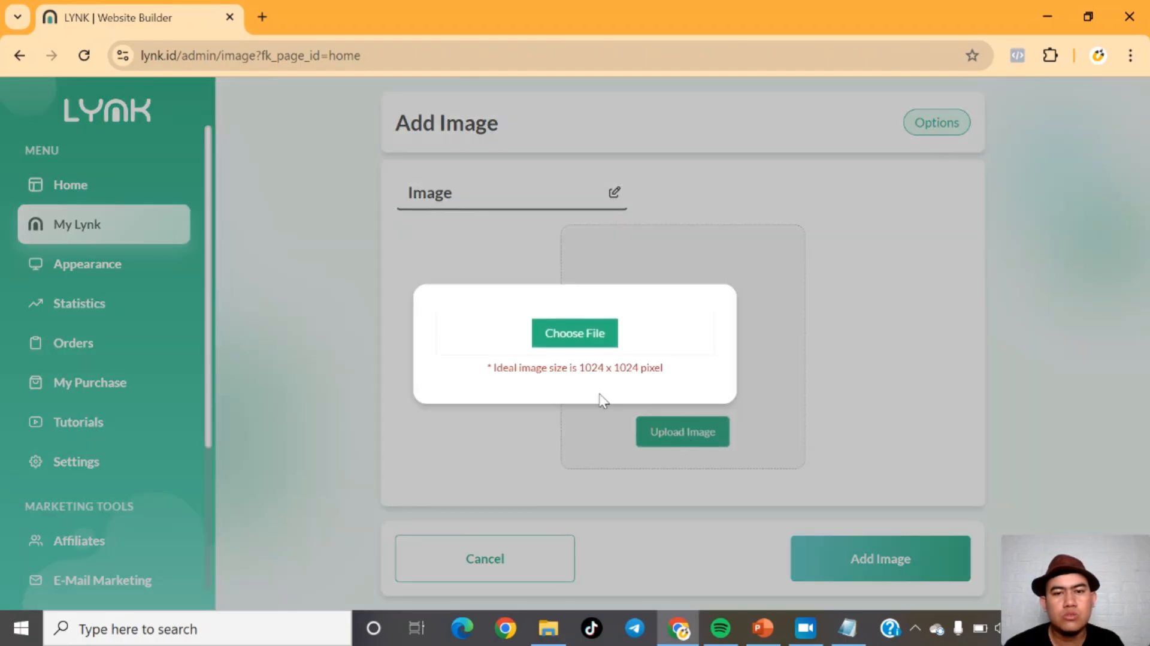
{"action": "left_click", "coordinate": [573, 326]}
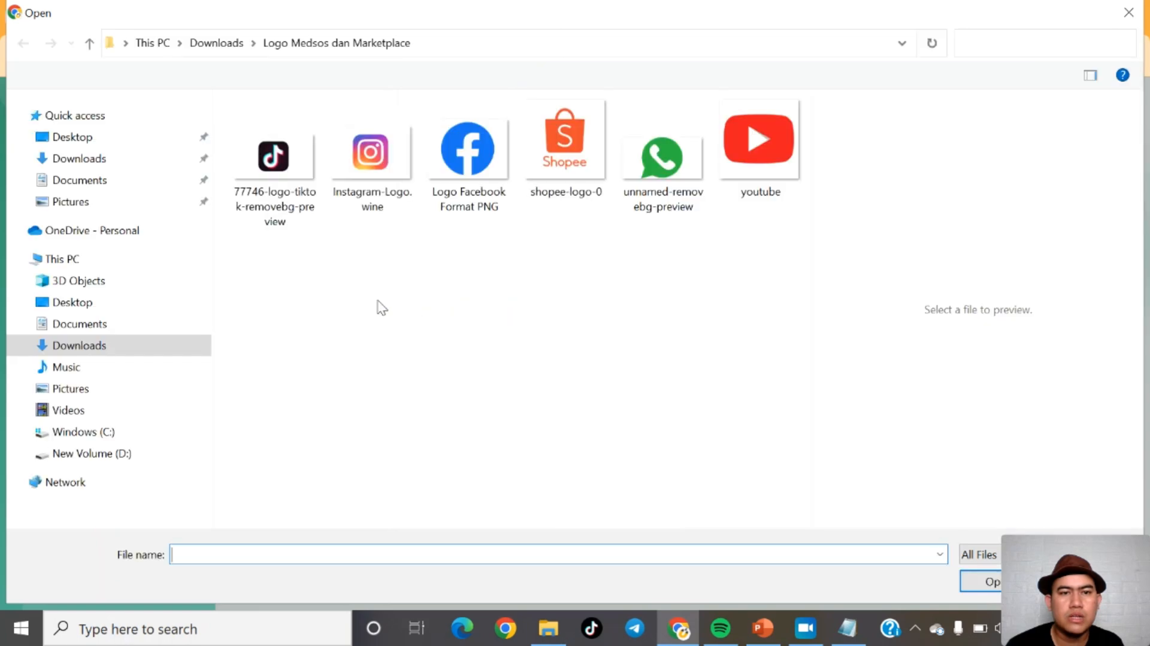
{"action": "left_click", "coordinate": [219, 42]}
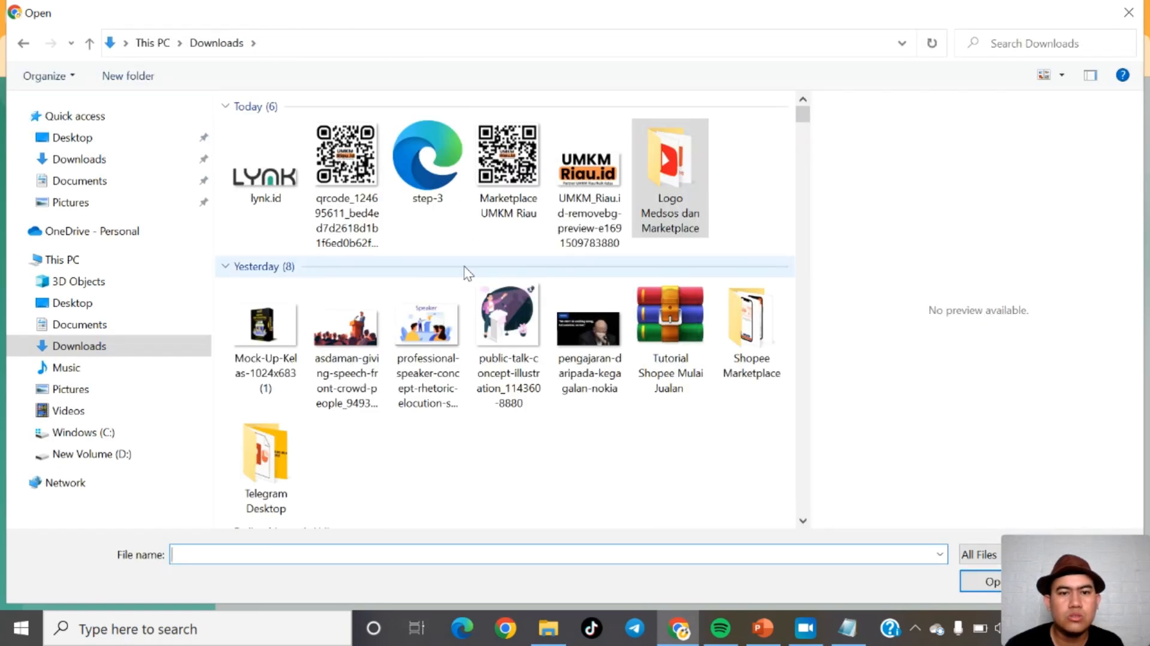
{"action": "double_click", "coordinate": [418, 326]}
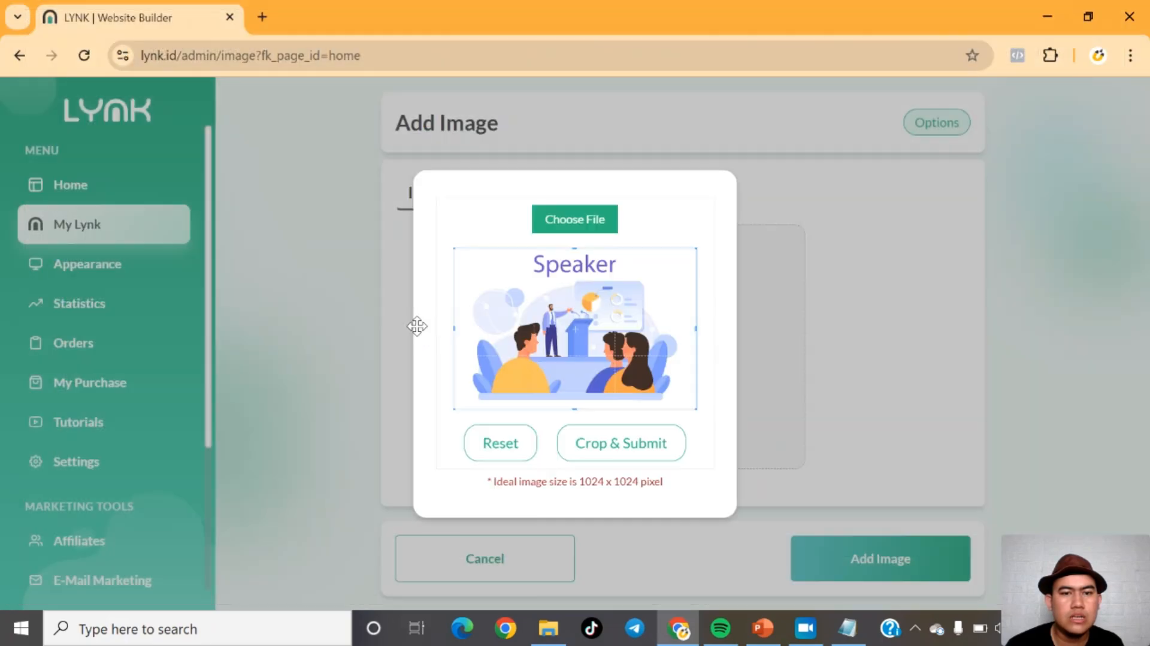
{"action": "left_click", "coordinate": [623, 454]}
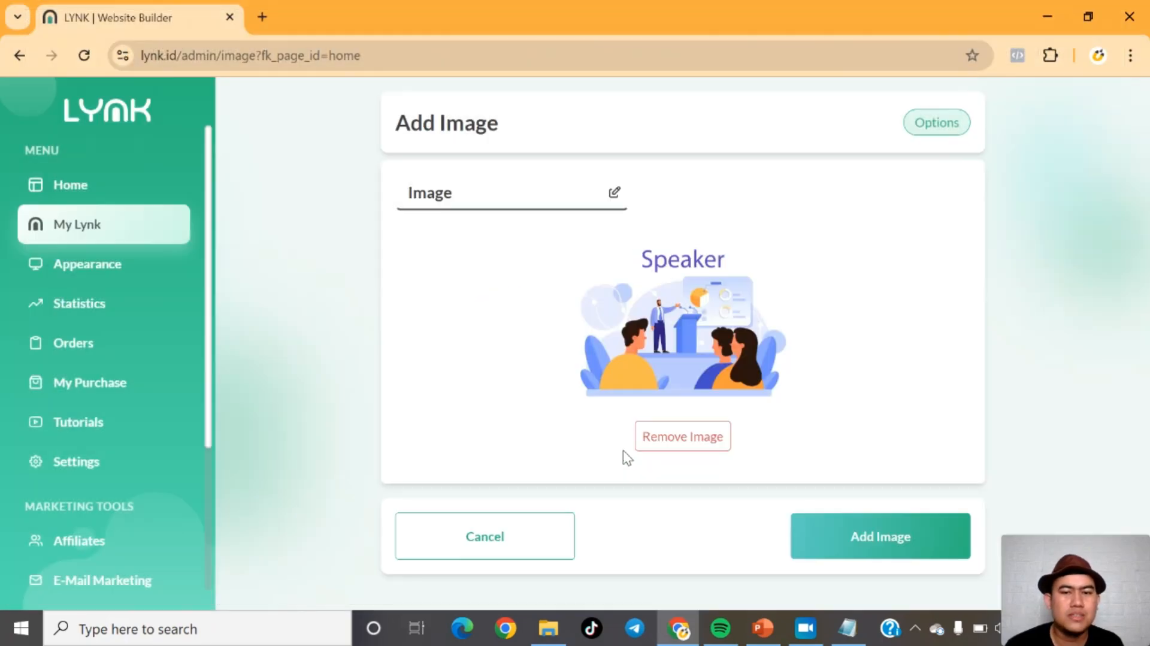
{"action": "left_click", "coordinate": [827, 533]}
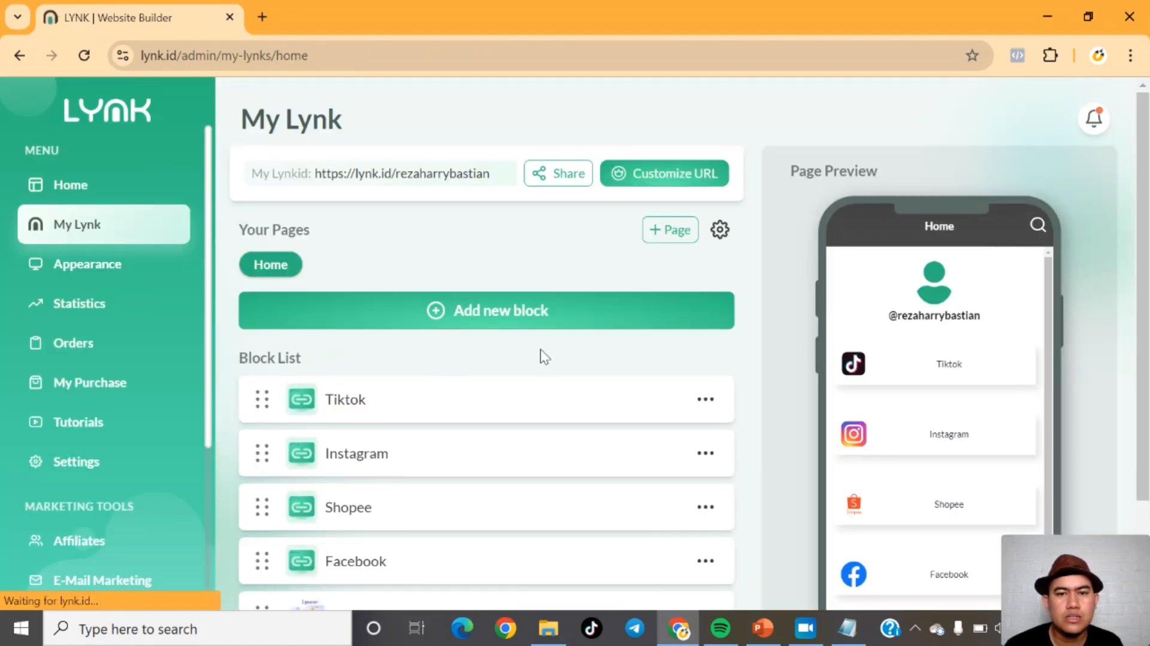
Step: Move the Image block to the top of the block list
{"action": "scroll", "coordinate": [1144, 276], "scroll_direction": "down", "scroll_amount": 2}
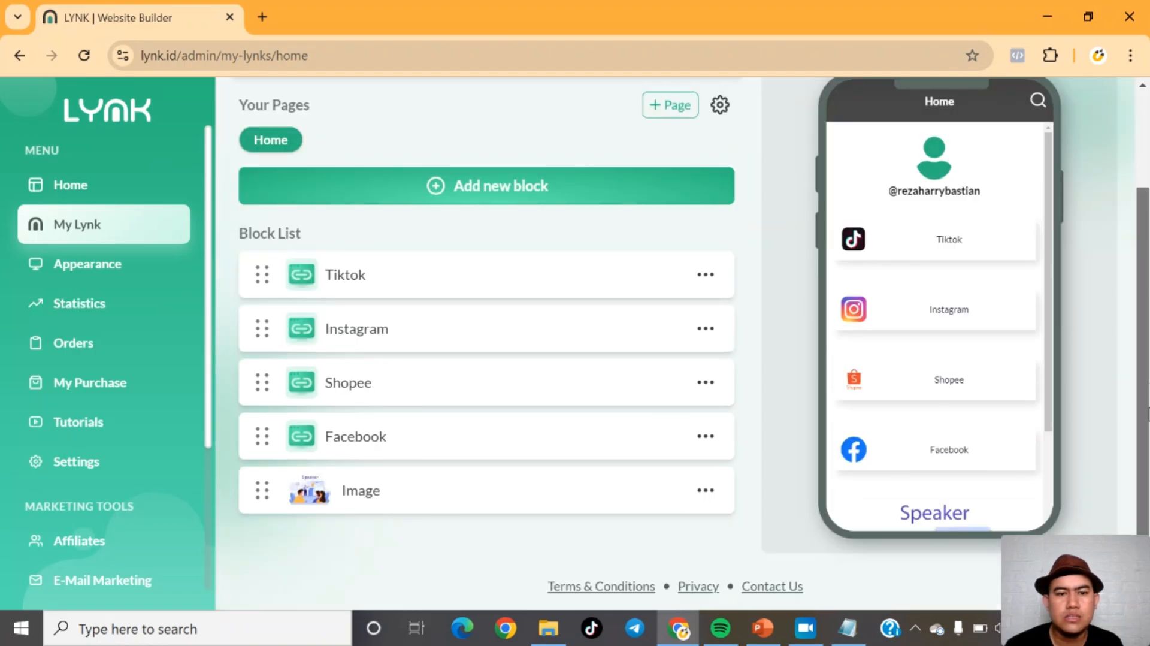
{"action": "left_click_drag", "start_coordinate": [1049, 403], "coordinate": [1045, 495]}
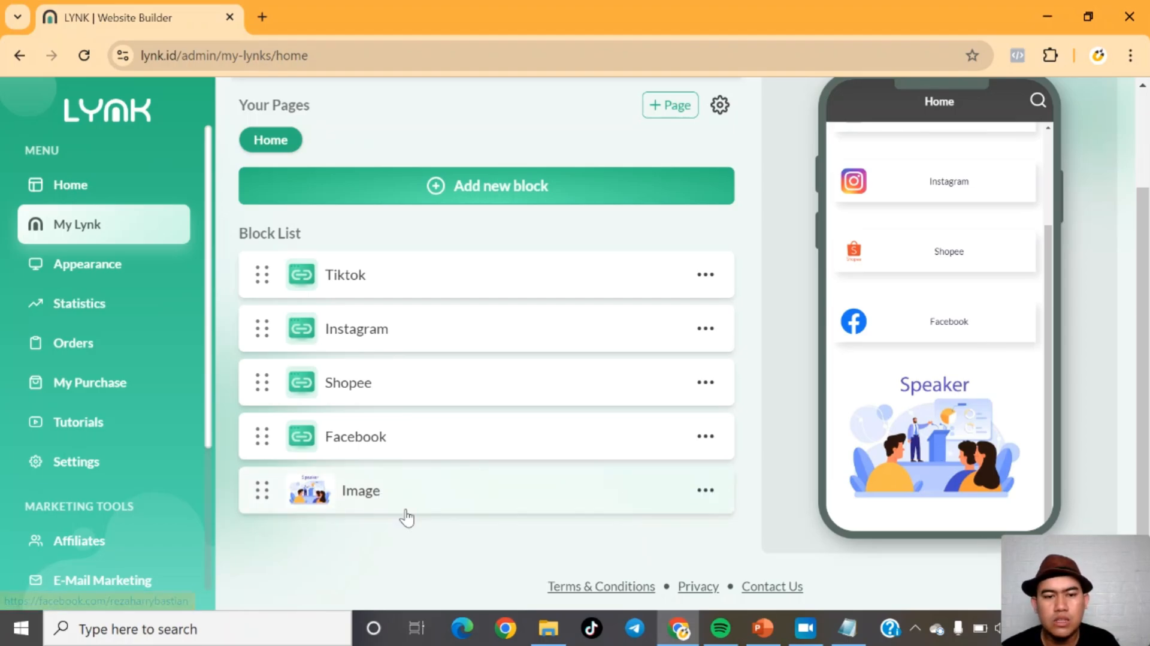
{"action": "left_click_drag", "start_coordinate": [406, 516], "coordinate": [360, 436]}
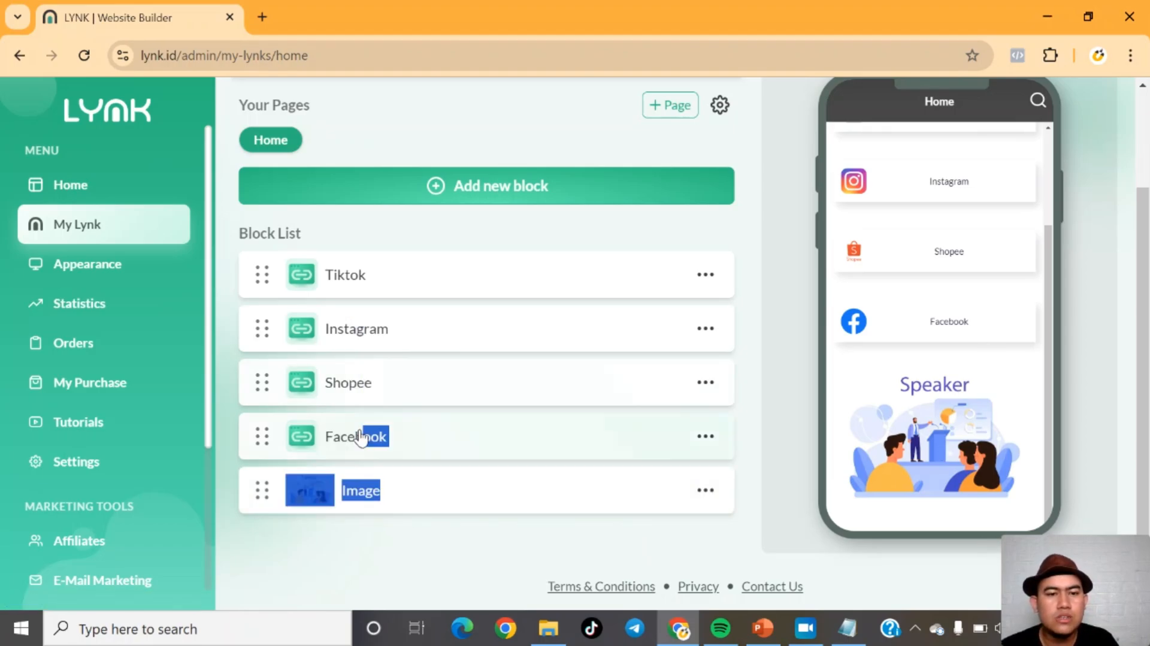
{"action": "left_click_drag", "start_coordinate": [264, 493], "coordinate": [259, 247]}
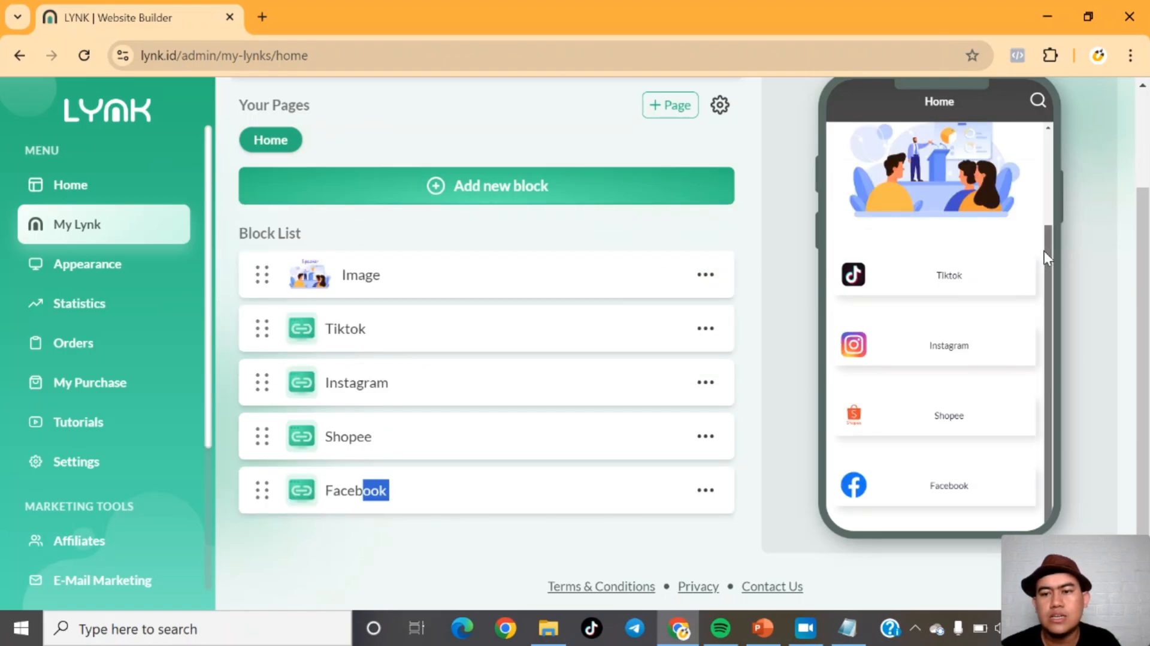
{"action": "left_click_drag", "start_coordinate": [1043, 251], "coordinate": [1055, 162]}
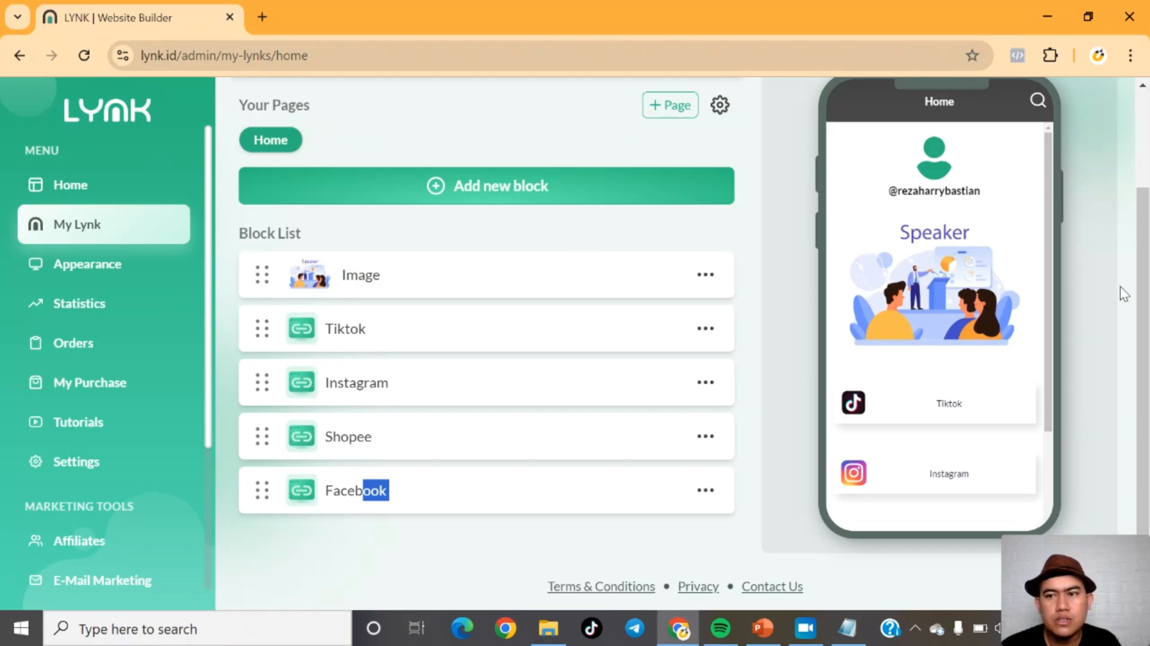
Step: Add a text block containing 'Disini adalah text'
{"action": "scroll", "coordinate": [1146, 294], "scroll_direction": "up", "scroll_amount": 3}
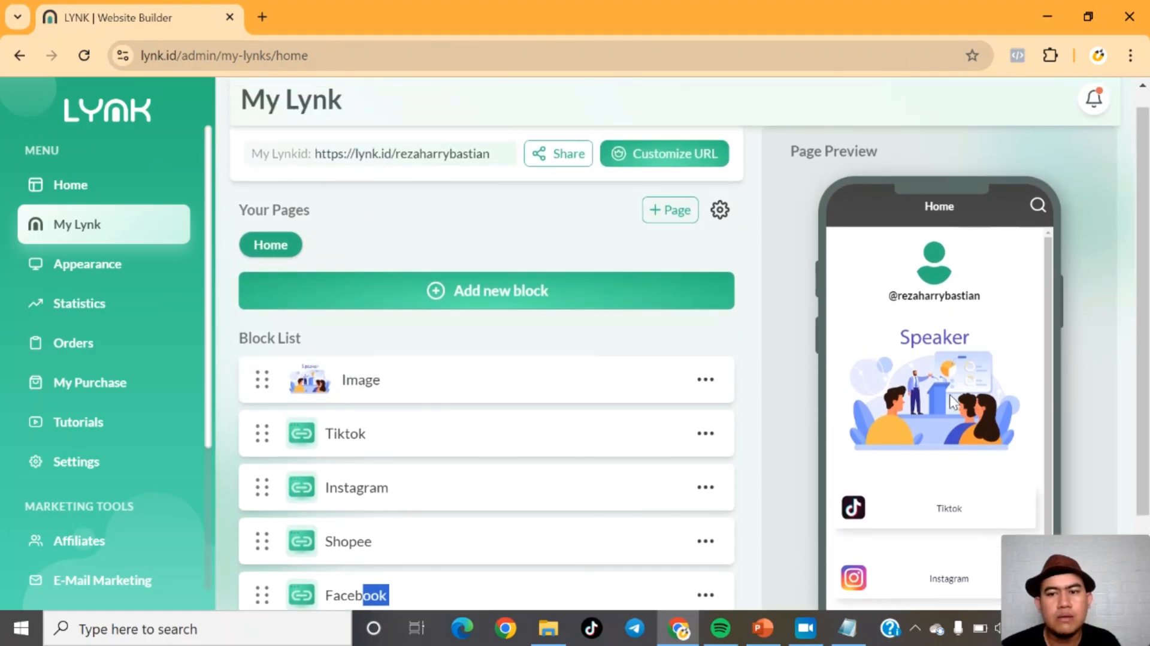
{"action": "left_click", "coordinate": [464, 302]}
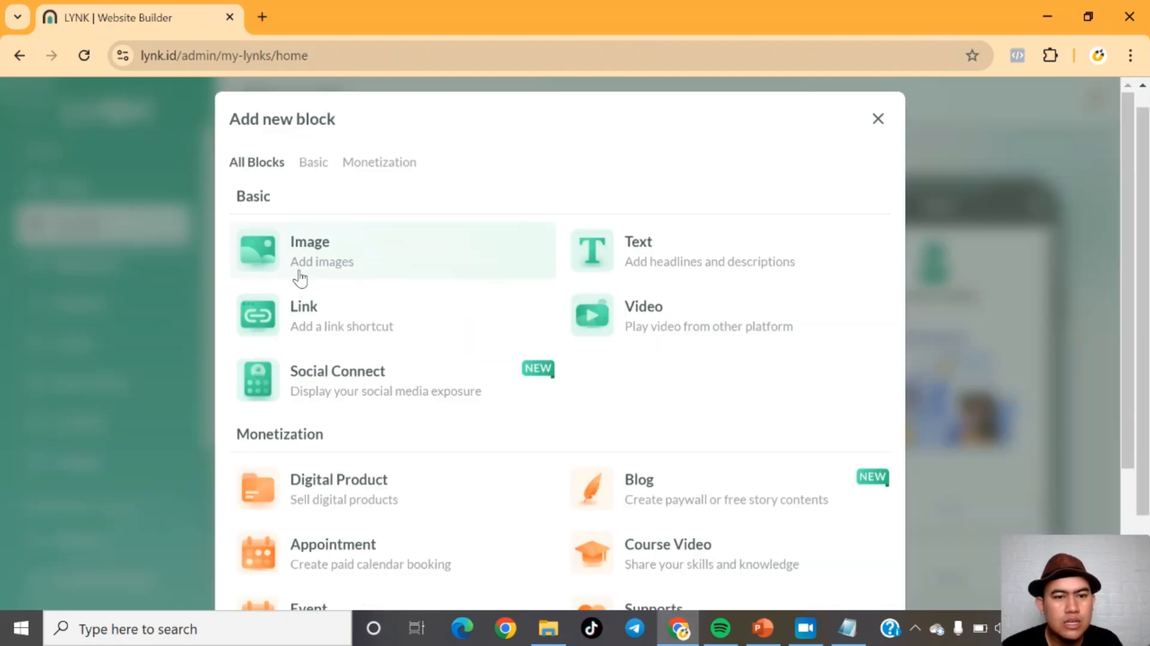
{"action": "left_click", "coordinate": [613, 262]}
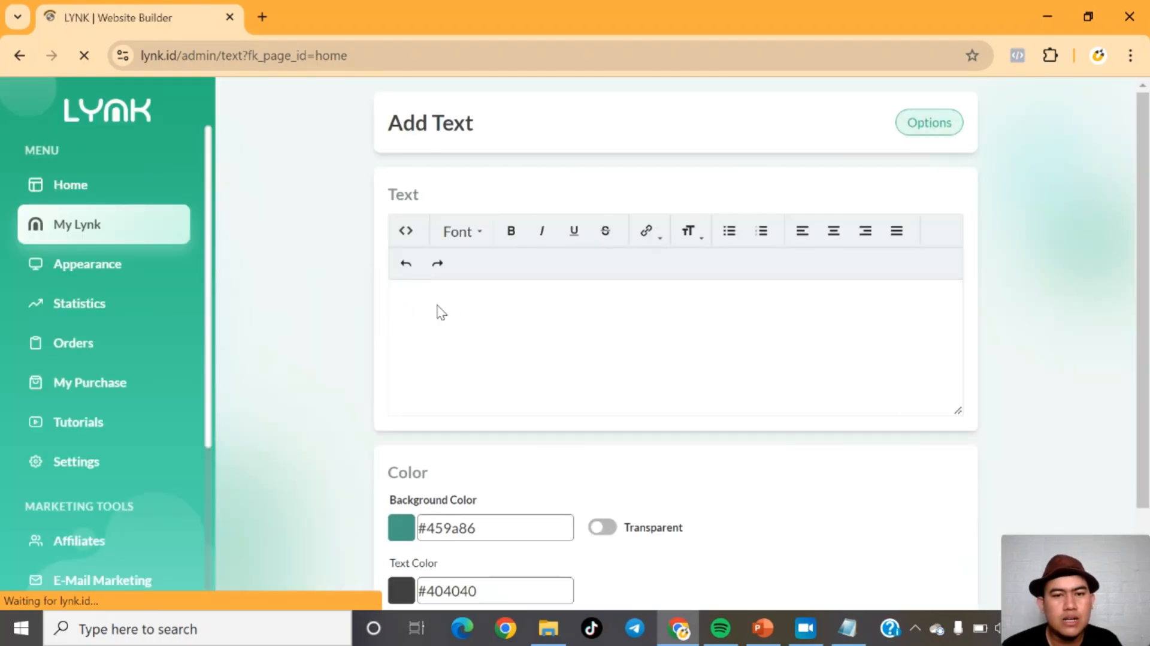
{"action": "left_click", "coordinate": [427, 304]}
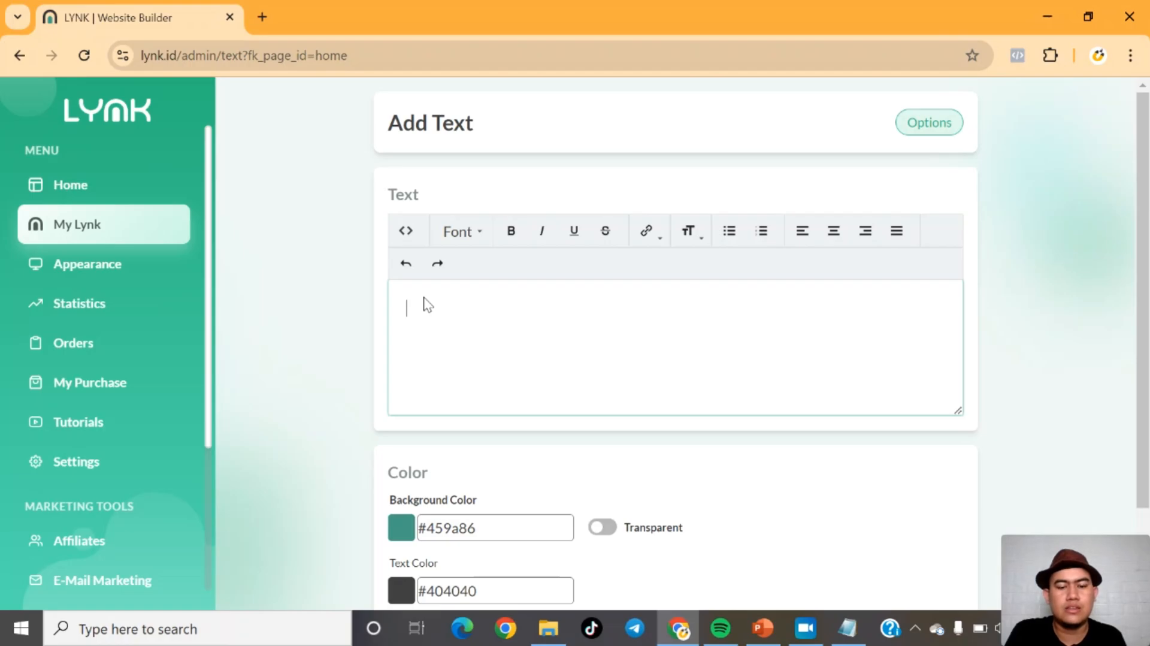
{"action": "type", "text": "Disini adalah text"}
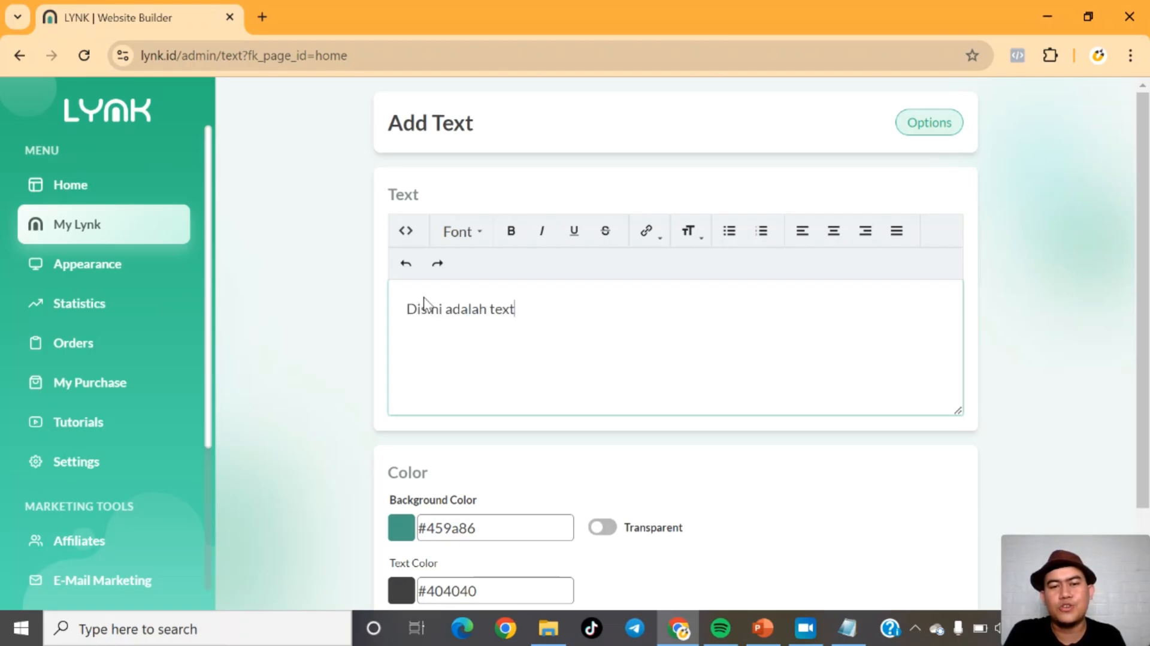
{"action": "scroll", "coordinate": [981, 308], "scroll_direction": "down", "scroll_amount": 2}
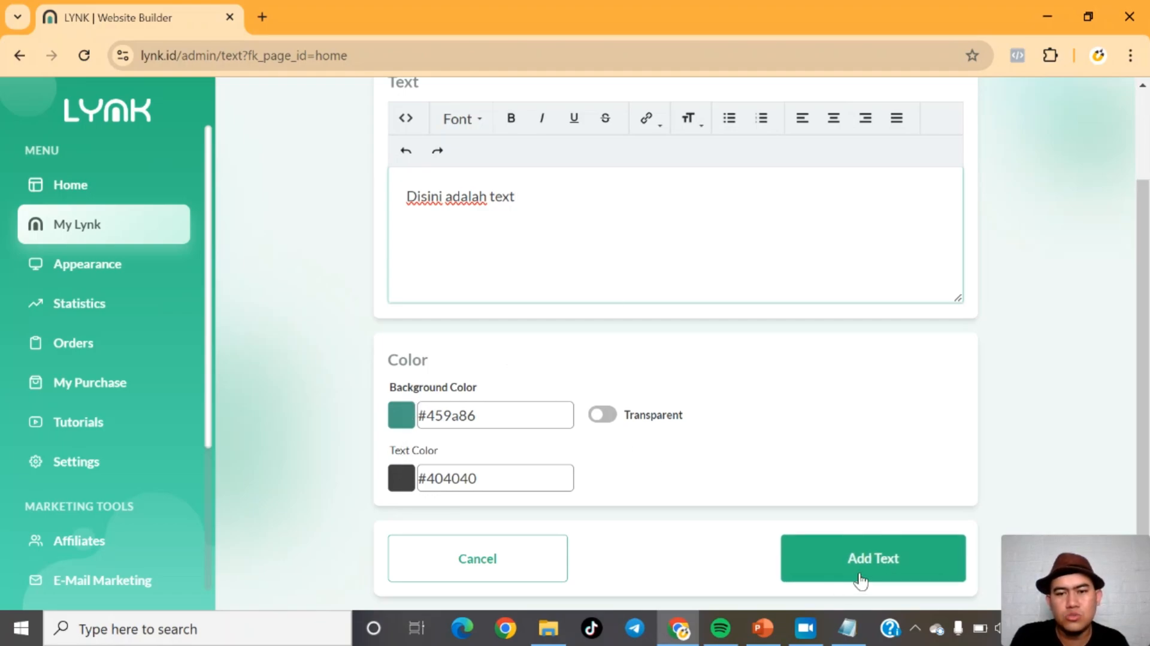
{"action": "left_click", "coordinate": [861, 580]}
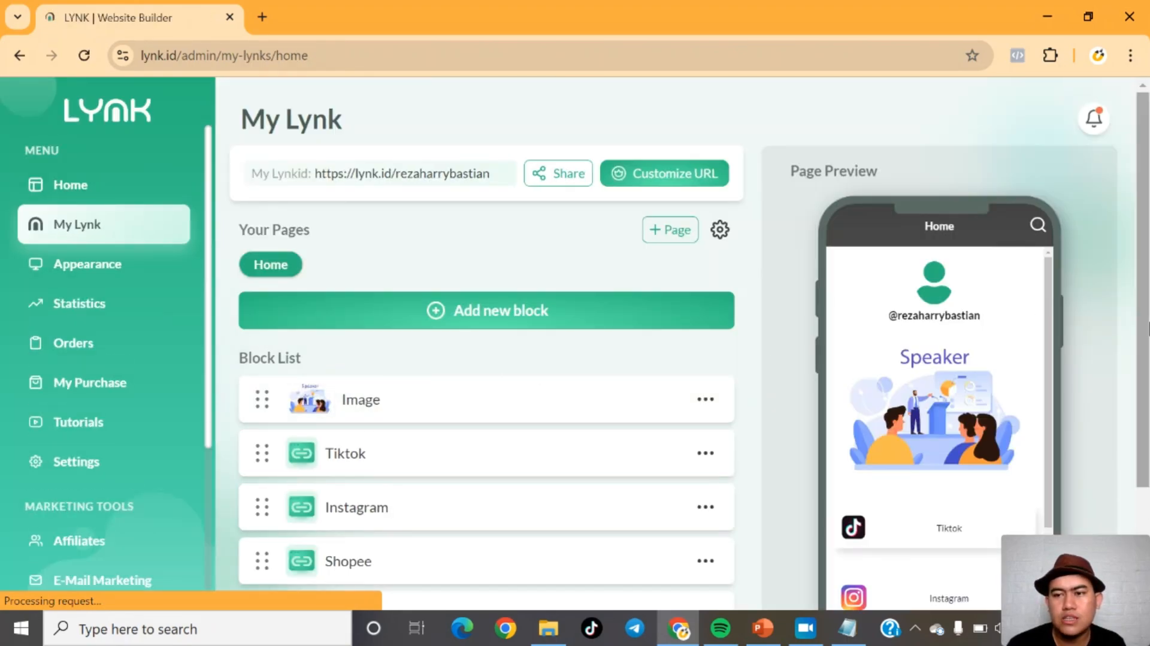
Step: Move the text block directly below the Image block
{"action": "scroll", "coordinate": [1144, 428], "scroll_direction": "down", "scroll_amount": 2}
{"action": "left_click_drag", "start_coordinate": [1046, 397], "coordinate": [1048, 508]}
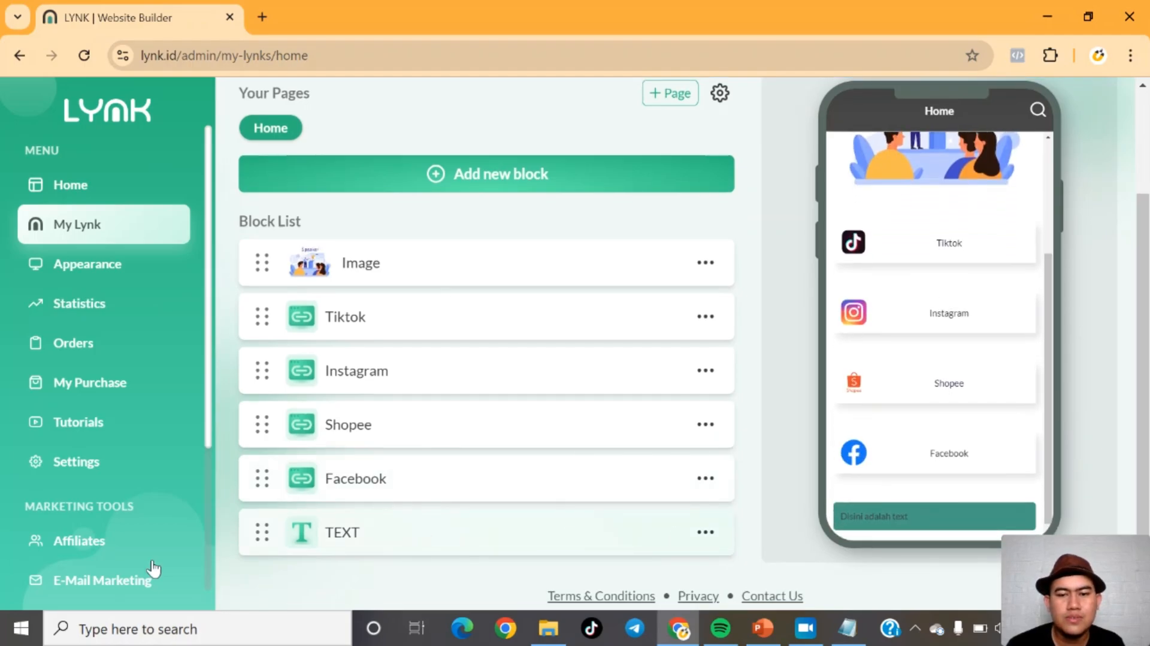
{"action": "left_click_drag", "start_coordinate": [260, 531], "coordinate": [287, 327]}
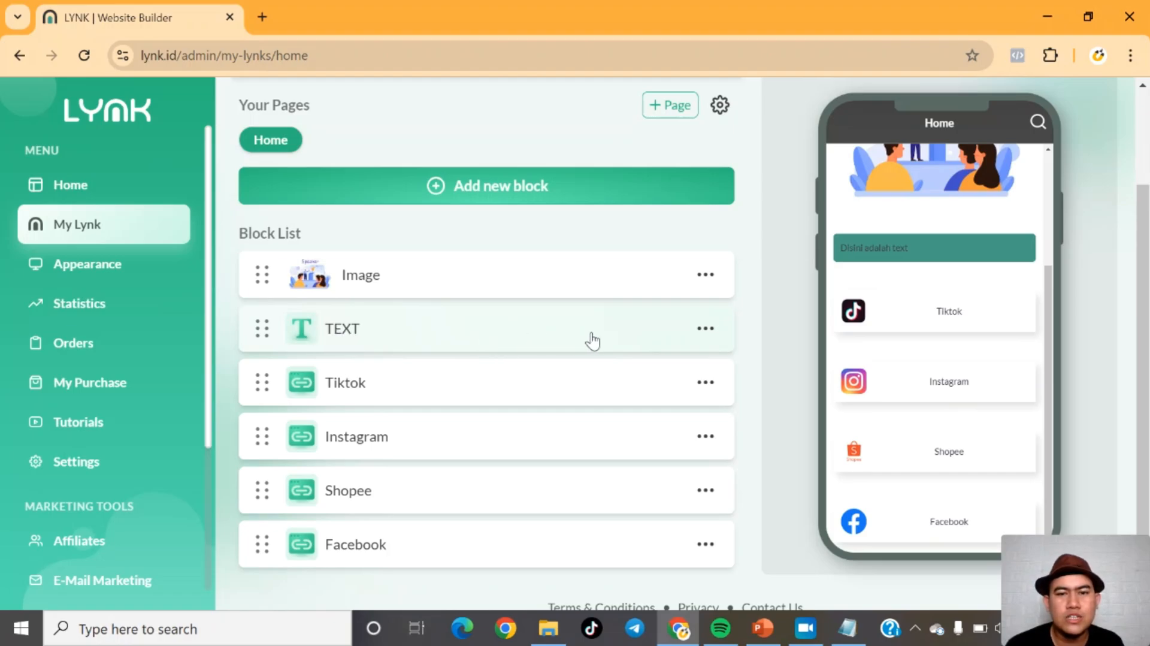
Step: Open the text block for editing and replace its content with 'Saya adalah seorang public speaker'
{"action": "left_click", "coordinate": [361, 331]}
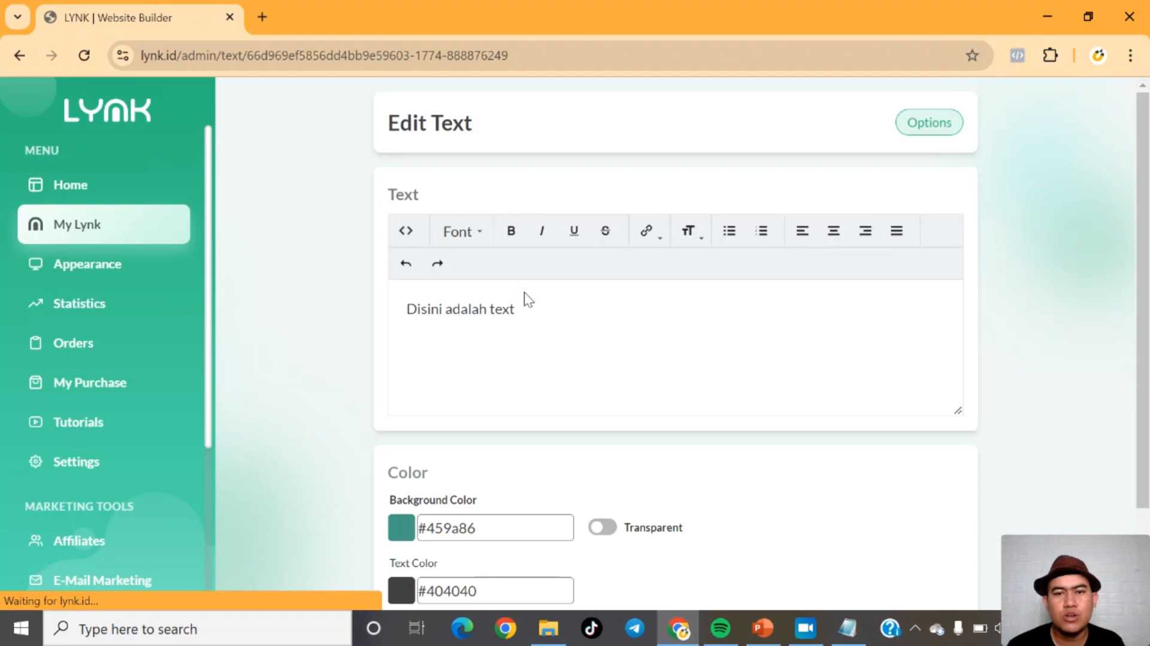
{"action": "left_click", "coordinate": [524, 292]}
{"action": "key", "text": "BackSpace"}
{"action": "key", "text": "BackSpace"}
{"action": "key", "text": "BackSpace"}
{"action": "key", "text": "BackSpace"}
{"action": "key", "text": "BackSpace"}
{"action": "key", "text": "BackSpace"}
{"action": "key", "text": "BackSpace"}
{"action": "key", "text": "BackSpace"}
{"action": "key", "text": "BackSpace"}
{"action": "key", "text": "BackSpace"}
{"action": "key", "text": "BackSpace"}
{"action": "key", "text": "BackSpace"}
{"action": "key", "text": "BackSpace"}
{"action": "key", "text": "BackSpace"}
{"action": "key", "text": "BackSpace"}
{"action": "key", "text": "BackSpace"}
{"action": "key", "text": "BackSpace"}
{"action": "key", "text": "BackSpace"}
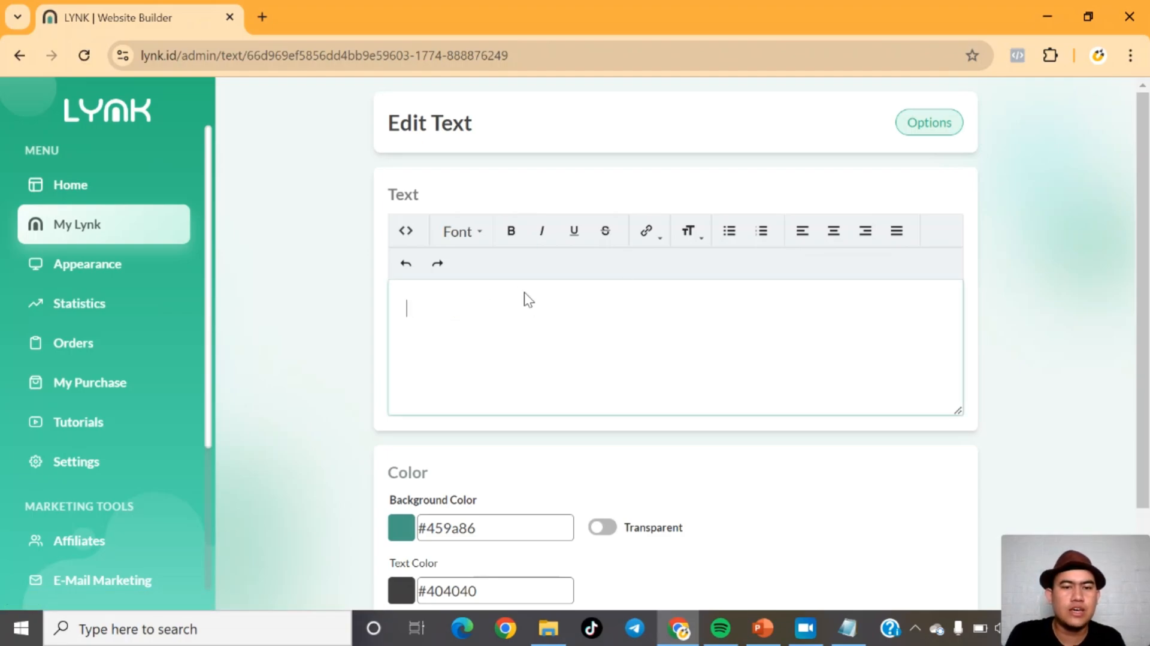
{"action": "type", "text": "Saya adalah "}
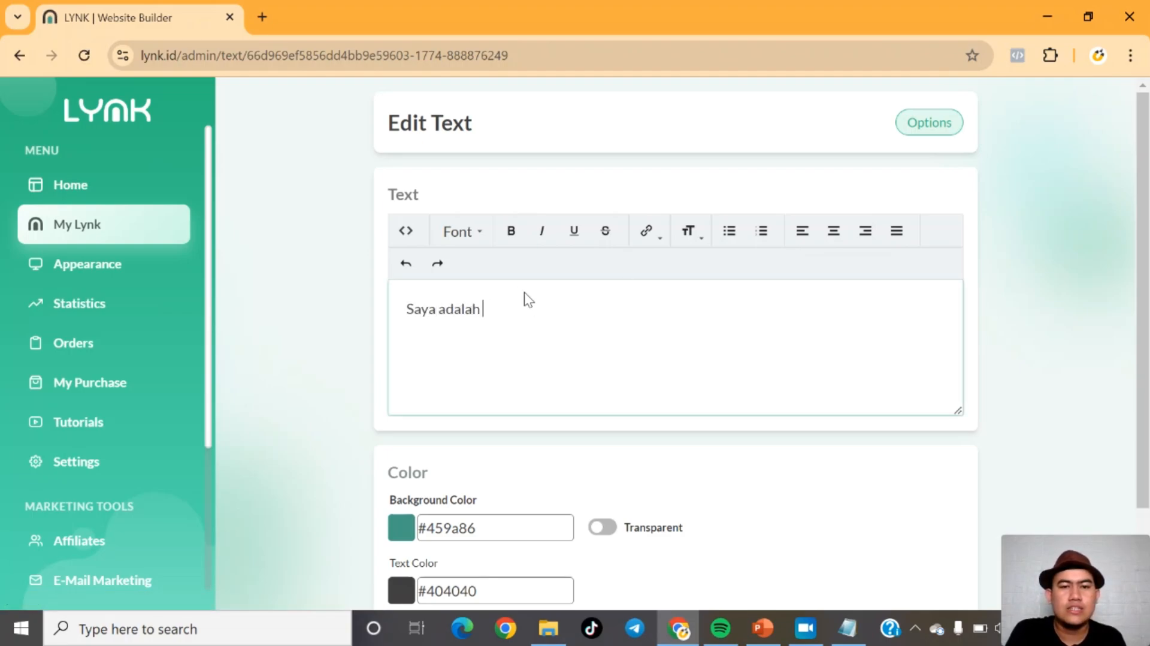
{"action": "type", "text": "seorang public speak"}
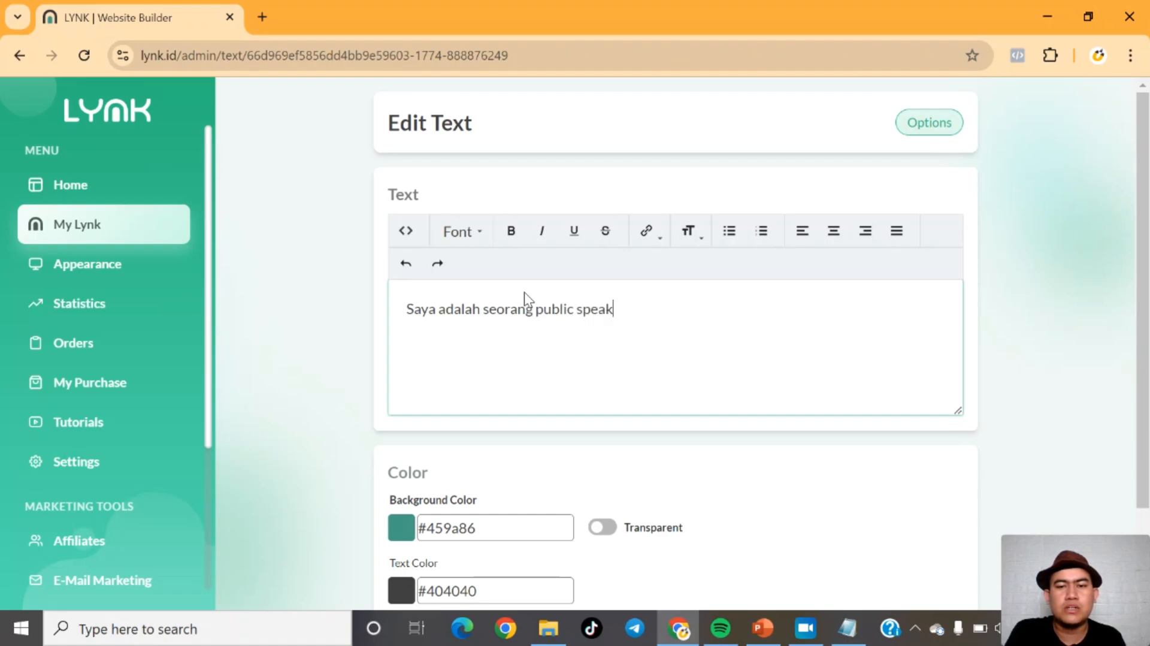
{"action": "type", "text": "er ya"}
{"action": "key", "text": "BackSpace"}
{"action": "key", "text": "BackSpace"}
{"action": "key", "text": "BackSpace"}
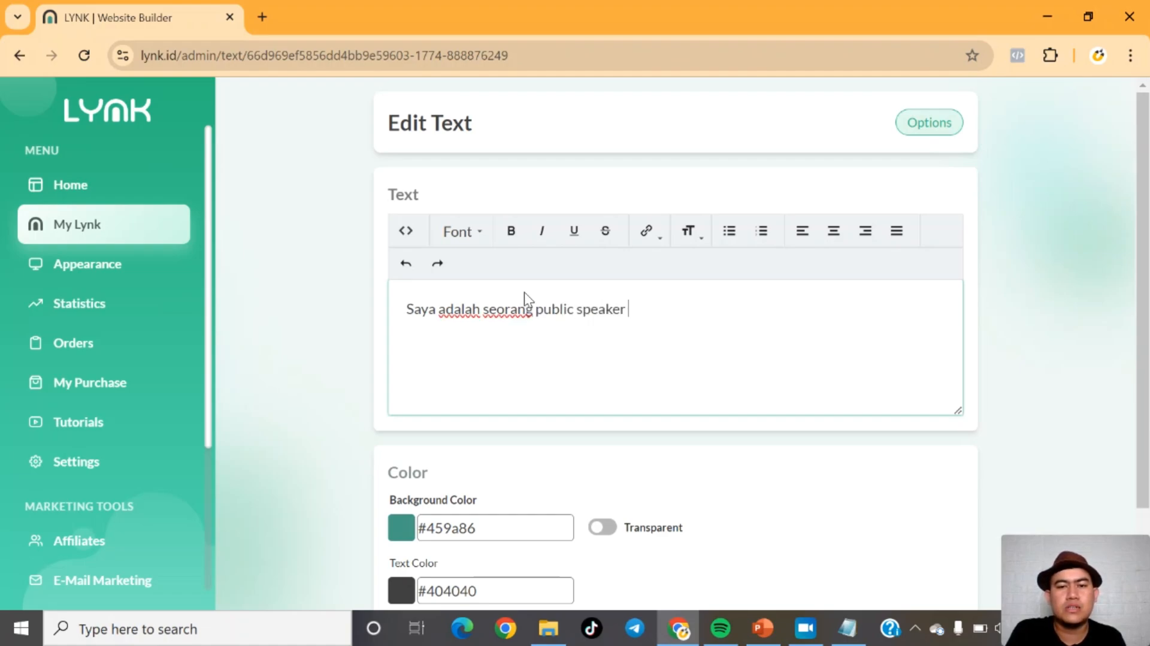
Step: Extend the text block's content to 'Saya adalah seorang public speaker dibidang digital marketing dan bisnis yang membantu +10.000 UMKM Go Digital'
{"action": "type", "text": "dan digital "}
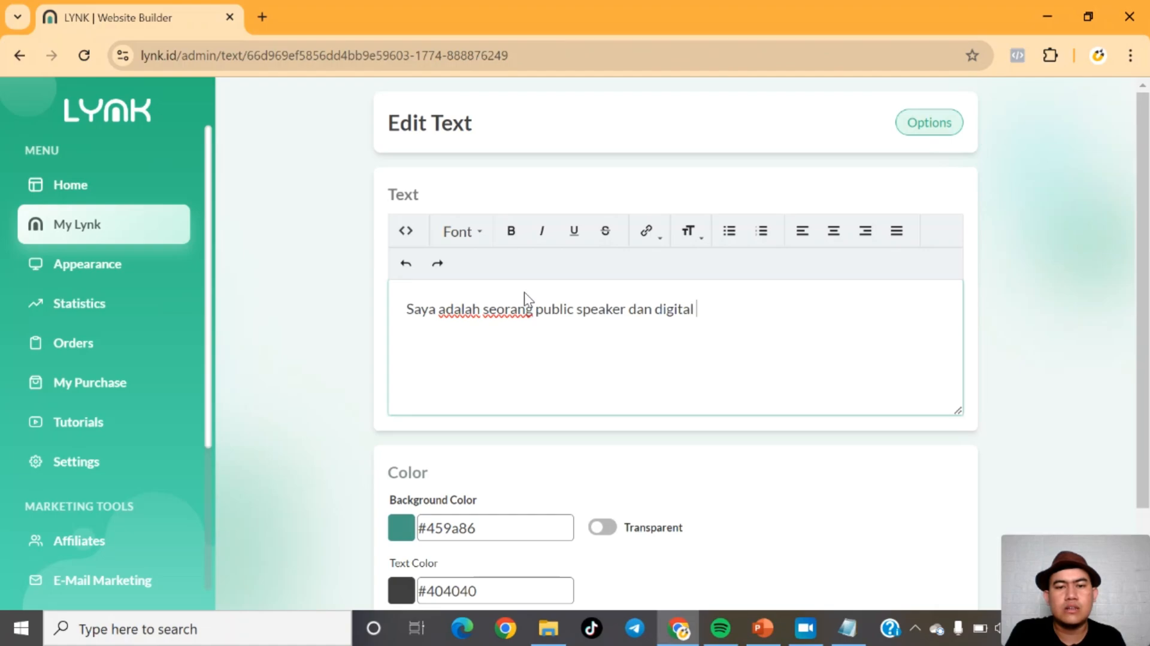
{"action": "type", "text": "marketer"}
{"action": "key", "text": "BackSpace"}
{"action": "key", "text": "BackSpace"}
{"action": "key", "text": "BackSpace"}
{"action": "key", "text": "BackSpace"}
{"action": "key", "text": "BackSpace"}
{"action": "key", "text": "BackSpace"}
{"action": "key", "text": "BackSpace"}
{"action": "key", "text": "BackSpace"}
{"action": "key", "text": "BackSpace"}
{"action": "key", "text": "BackSpace"}
{"action": "key", "text": "BackSpace"}
{"action": "key", "text": "BackSpace"}
{"action": "key", "text": "BackSpace"}
{"action": "key", "text": "BackSpace"}
{"action": "key", "text": "BackSpace"}
{"action": "key", "text": "BackSpace"}
{"action": "key", "text": "BackSpace"}
{"action": "key", "text": "BackSpace"}
{"action": "key", "text": "BackSpace"}
{"action": "key", "text": "BackSpace"}
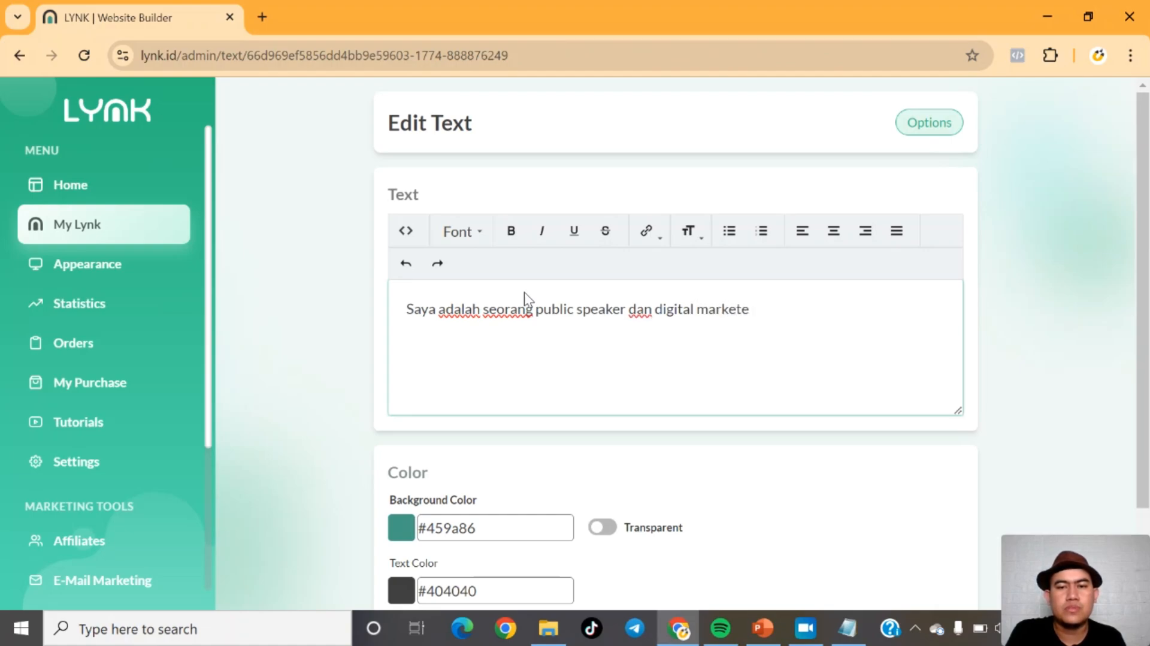
{"action": "type", "text": "dibidang digital"}
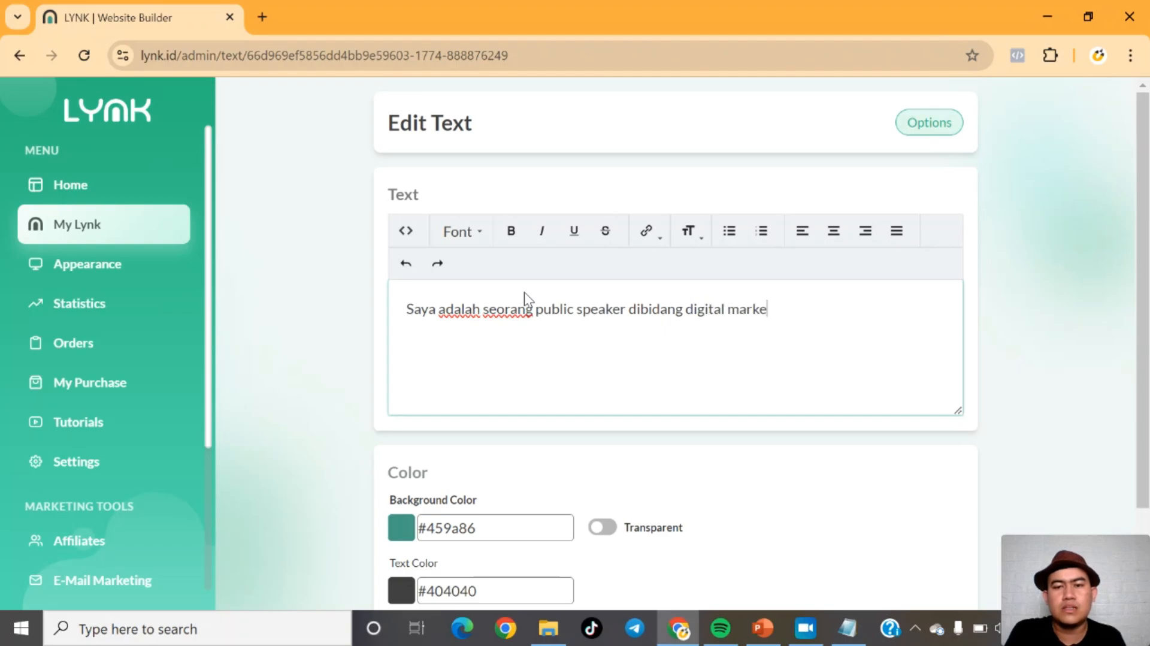
{"action": "type", "text": " marketing dan bisnis"}
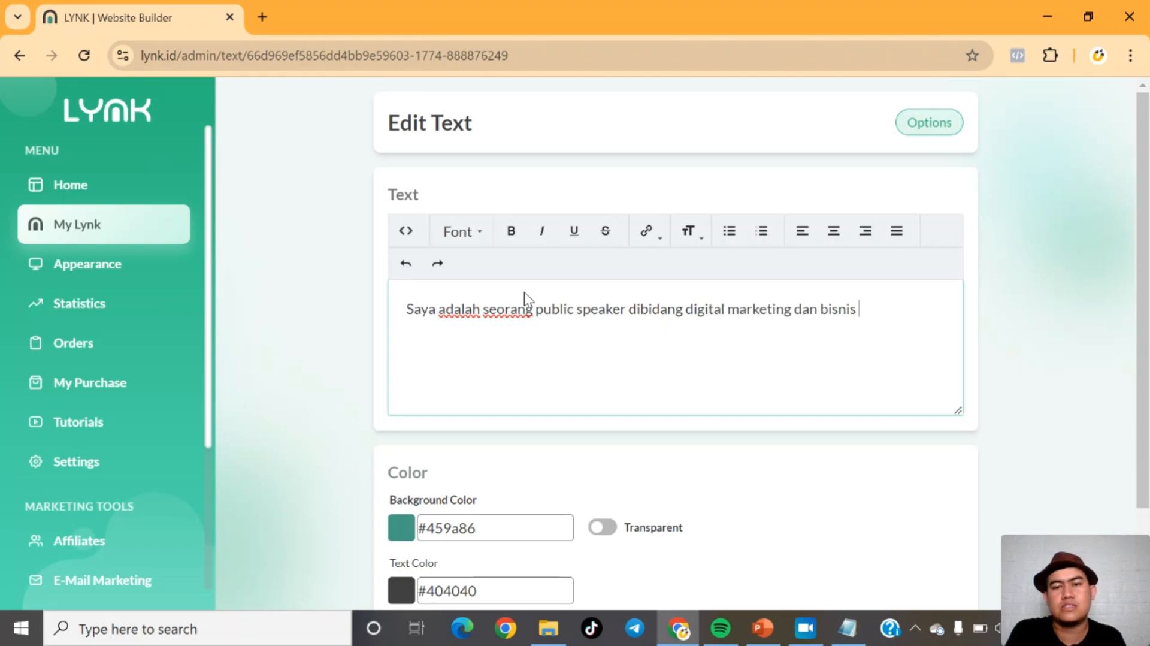
{"action": "type", "text": " yang membantu"}
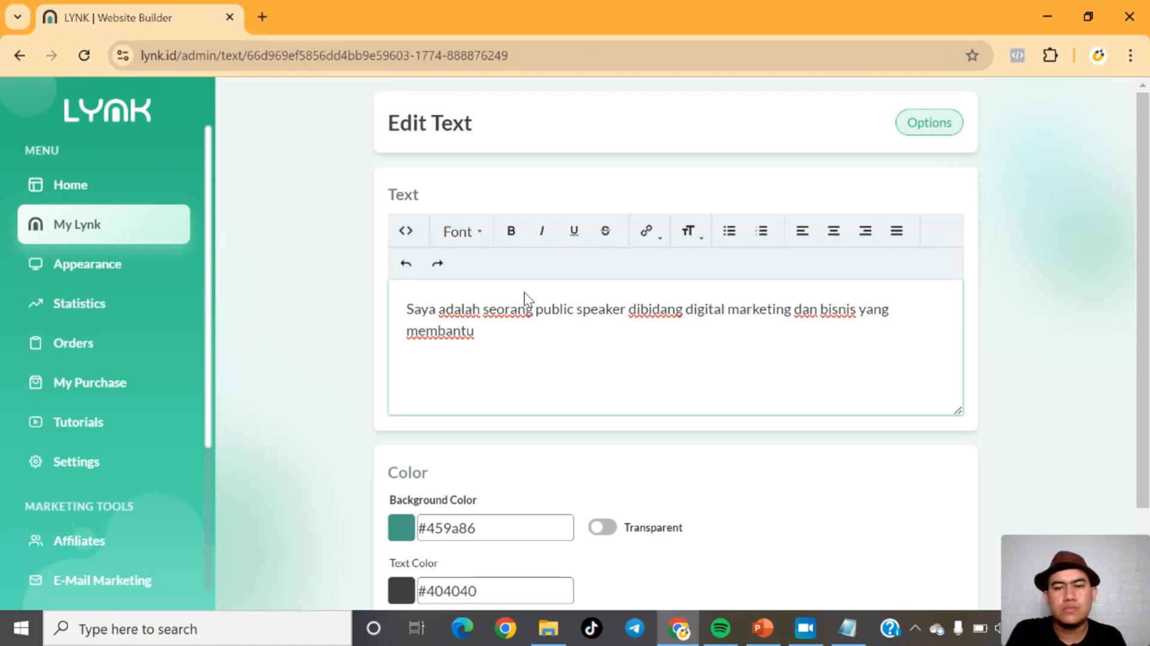
{"action": "type", "text": " +10"}
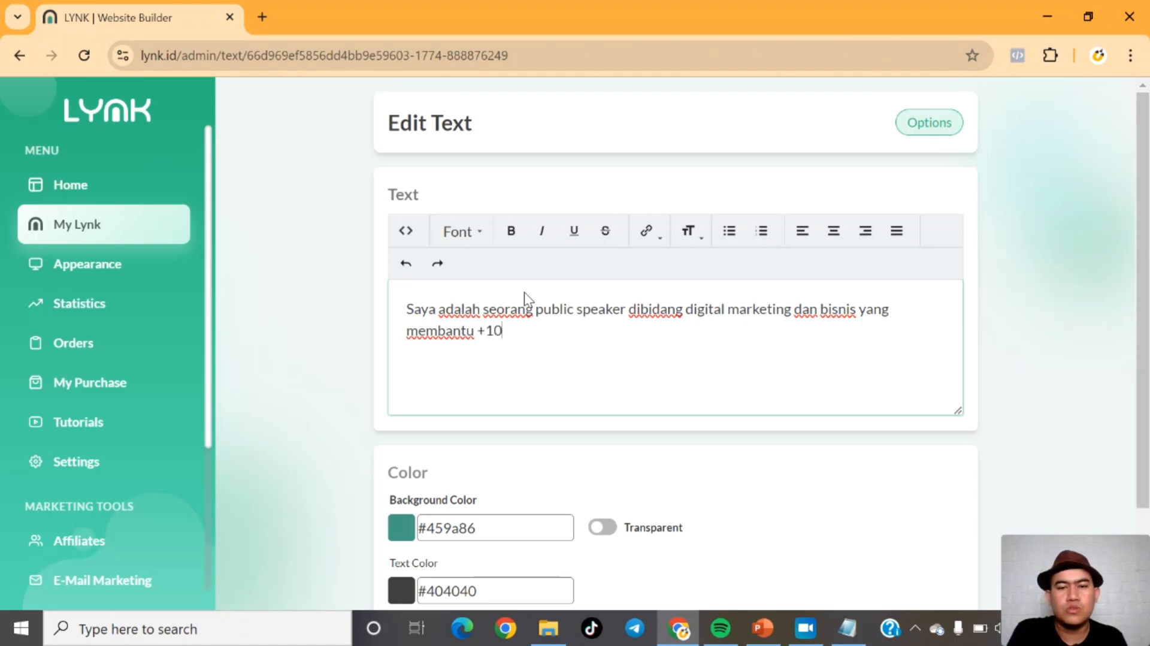
{"action": "type", "text": ".00"}
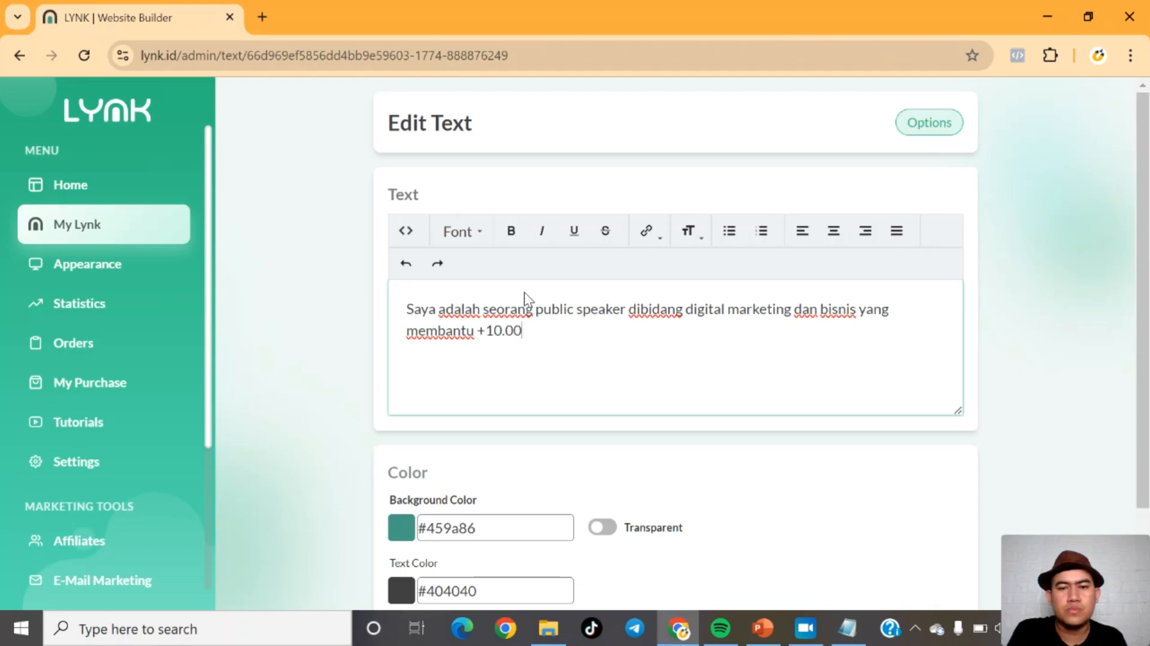
{"action": "type", "text": "0 UMKM Go dFGI"}
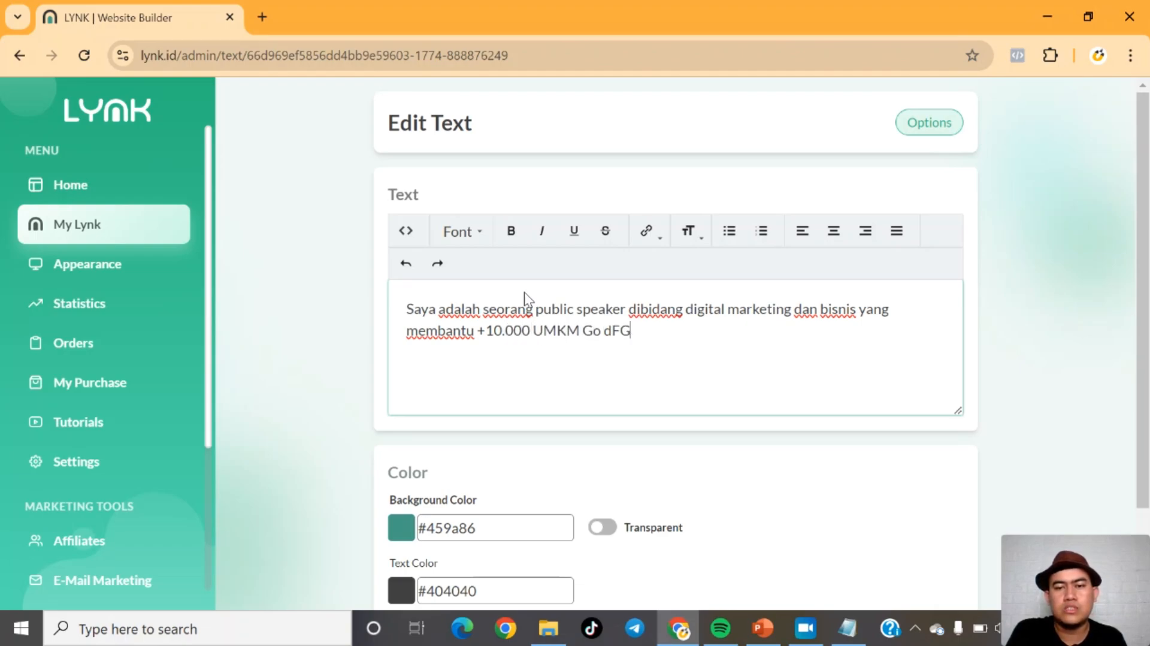
{"action": "key", "text": "BackSpace"}
{"action": "key", "text": "BackSpace"}
{"action": "key", "text": "BackSpace"}
{"action": "key", "text": "BackSpace"}
{"action": "type", "text": "Digital"}
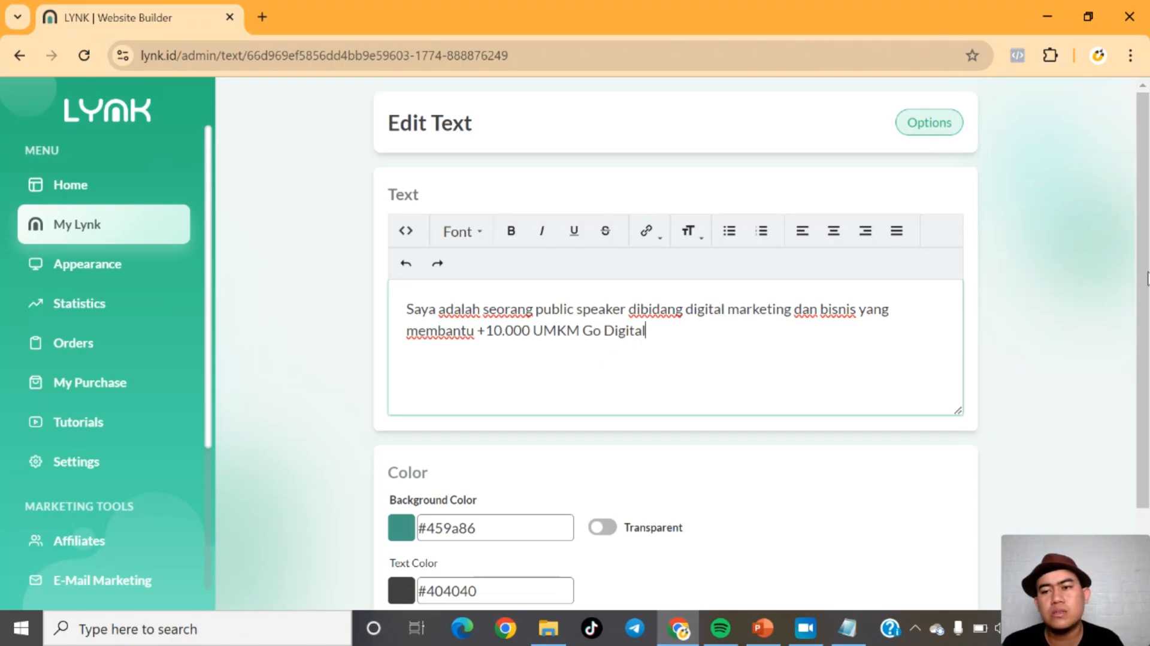
Step: Set the text block's text color to white (#ffffff) and save the text block
{"action": "scroll", "coordinate": [676, 330], "scroll_direction": "down", "scroll_amount": 1}
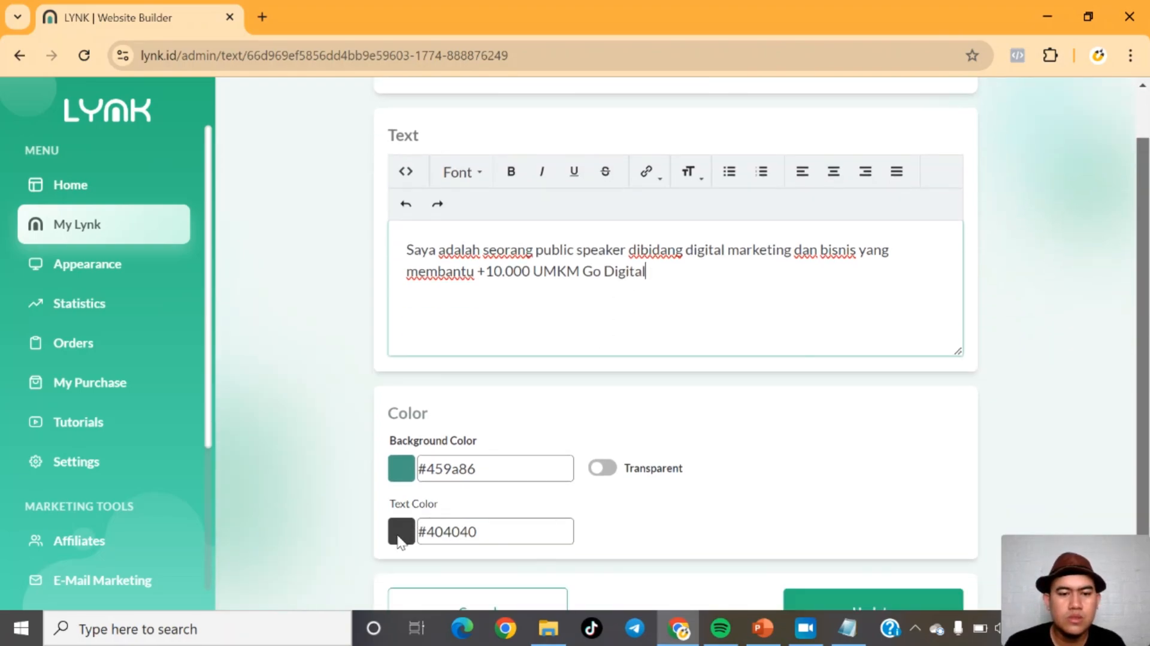
{"action": "left_click", "coordinate": [400, 532]}
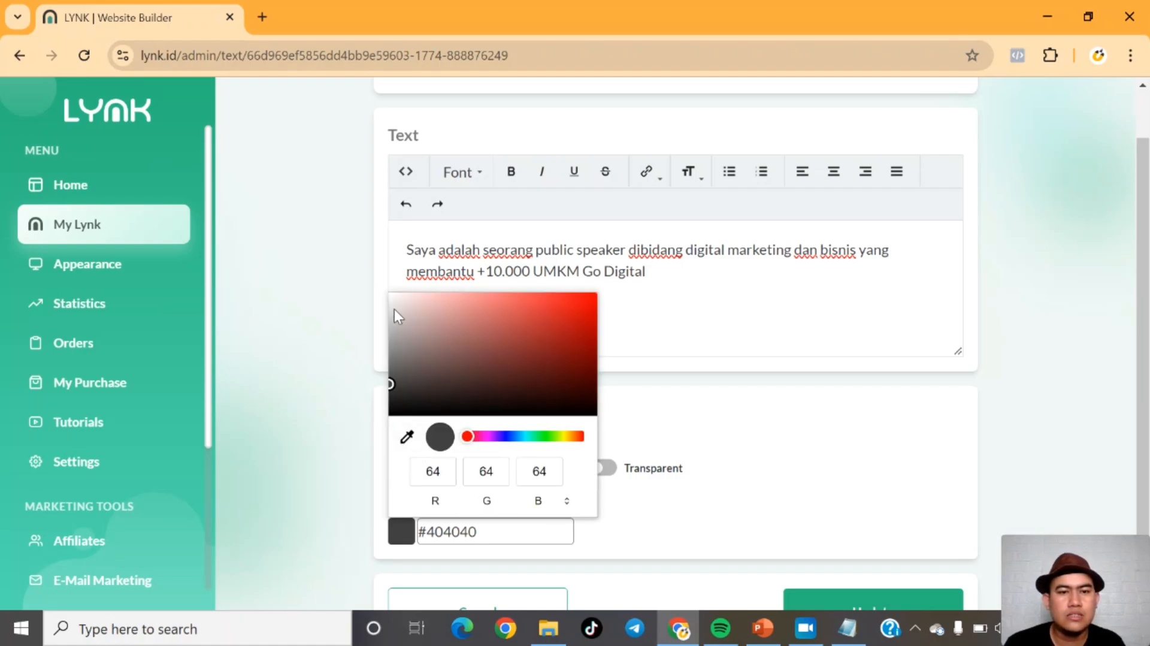
{"action": "left_click_drag", "start_coordinate": [393, 300], "coordinate": [390, 293]}
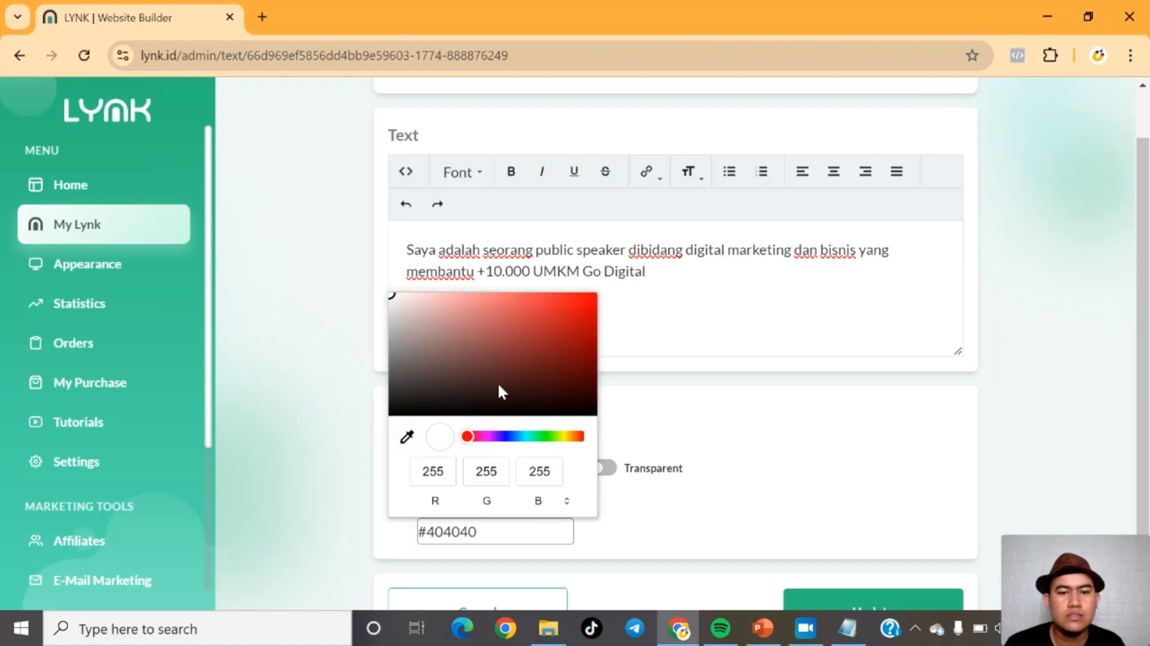
{"action": "left_click", "coordinate": [705, 442]}
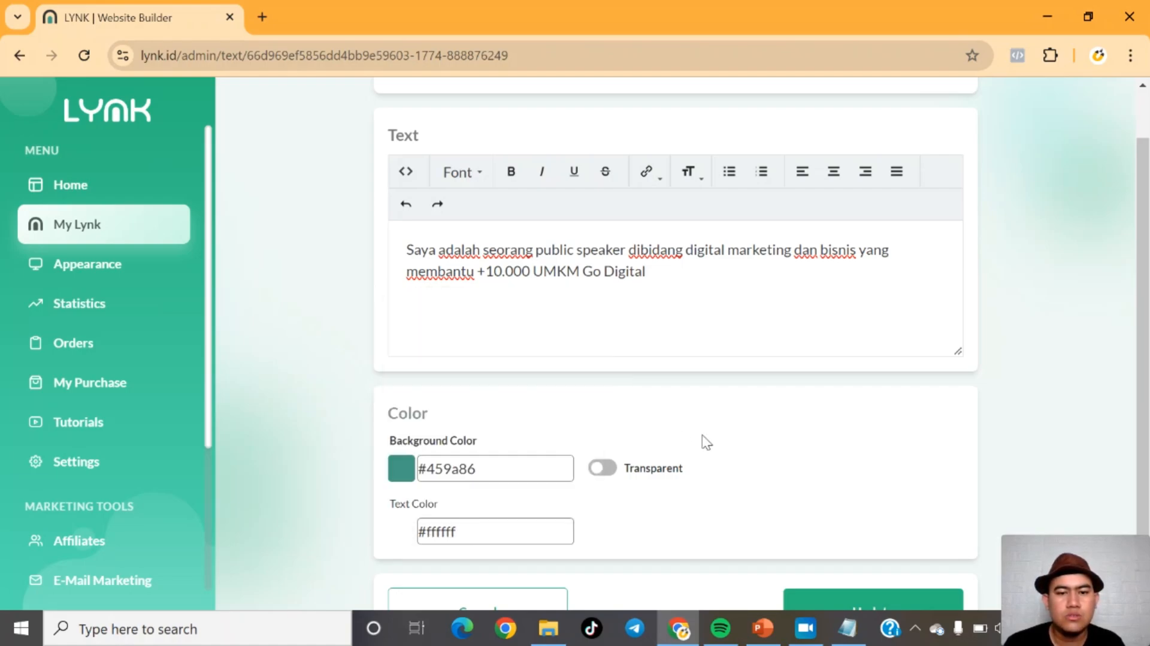
{"action": "left_click", "coordinate": [850, 606]}
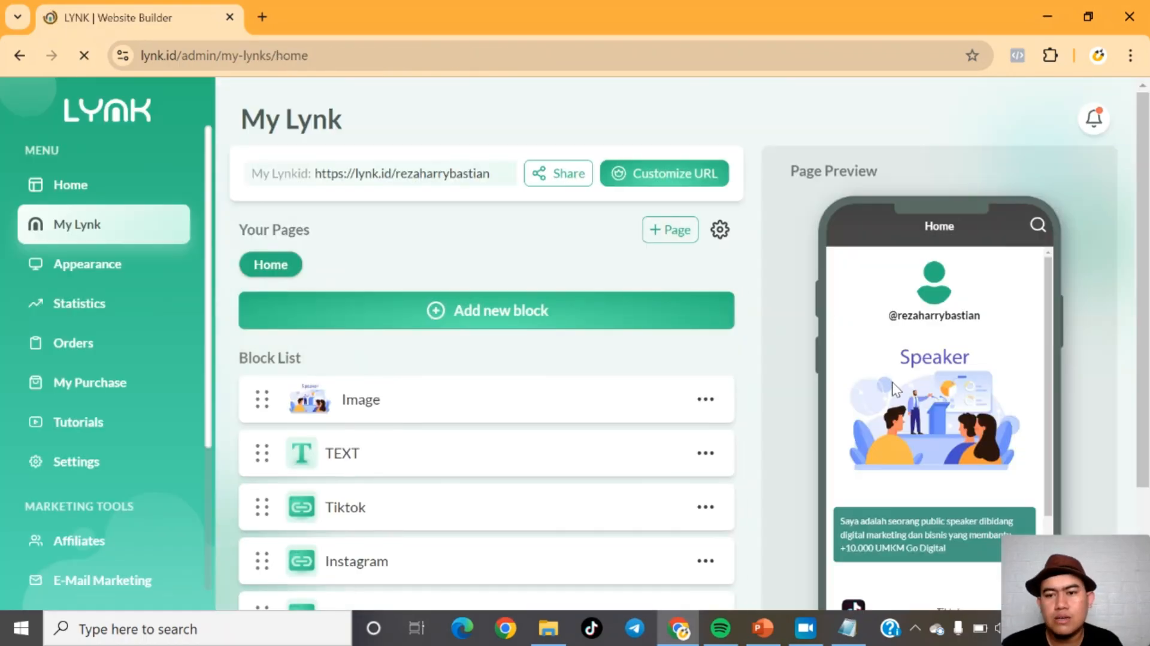
{"action": "scroll", "coordinate": [1084, 407], "scroll_direction": "down", "scroll_amount": 2}
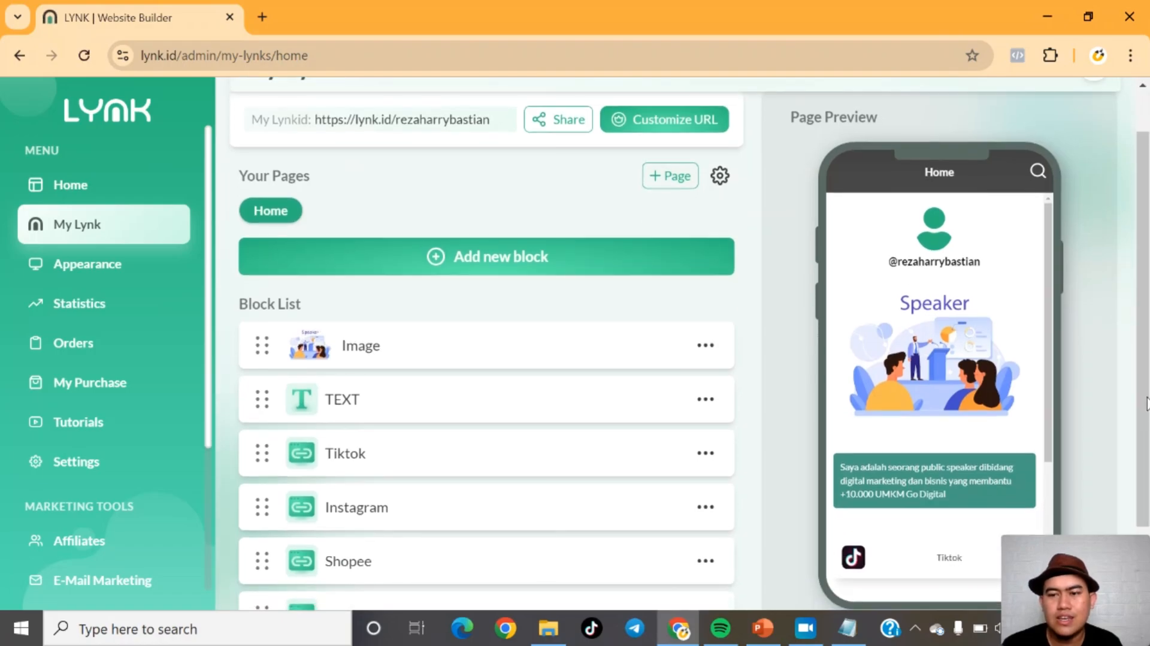
{"action": "mouse_move", "coordinate": [1046, 395]}
{"action": "left_mouse_down"}
{"action": "mouse_move", "coordinate": [1043, 440]}
{"action": "mouse_move", "coordinate": [1050, 392]}
{"action": "left_mouse_up"}
{"action": "scroll", "coordinate": [1146, 363], "scroll_direction": "up", "scroll_amount": 2}
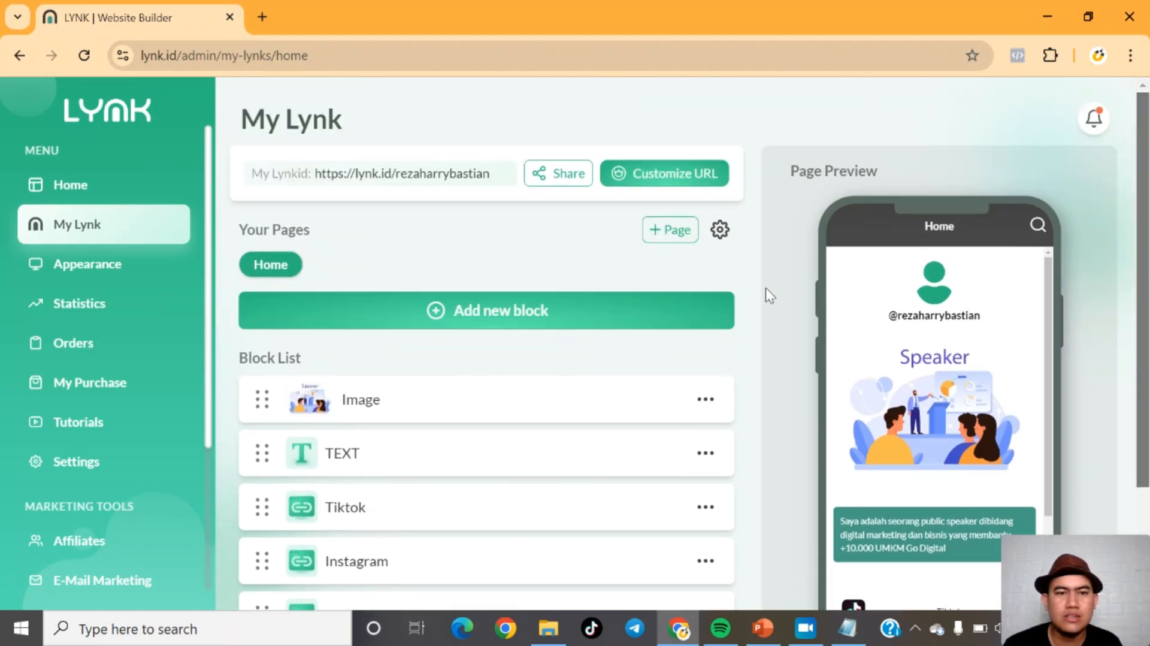
{"action": "scroll", "coordinate": [439, 211], "scroll_direction": "down", "scroll_amount": 3}
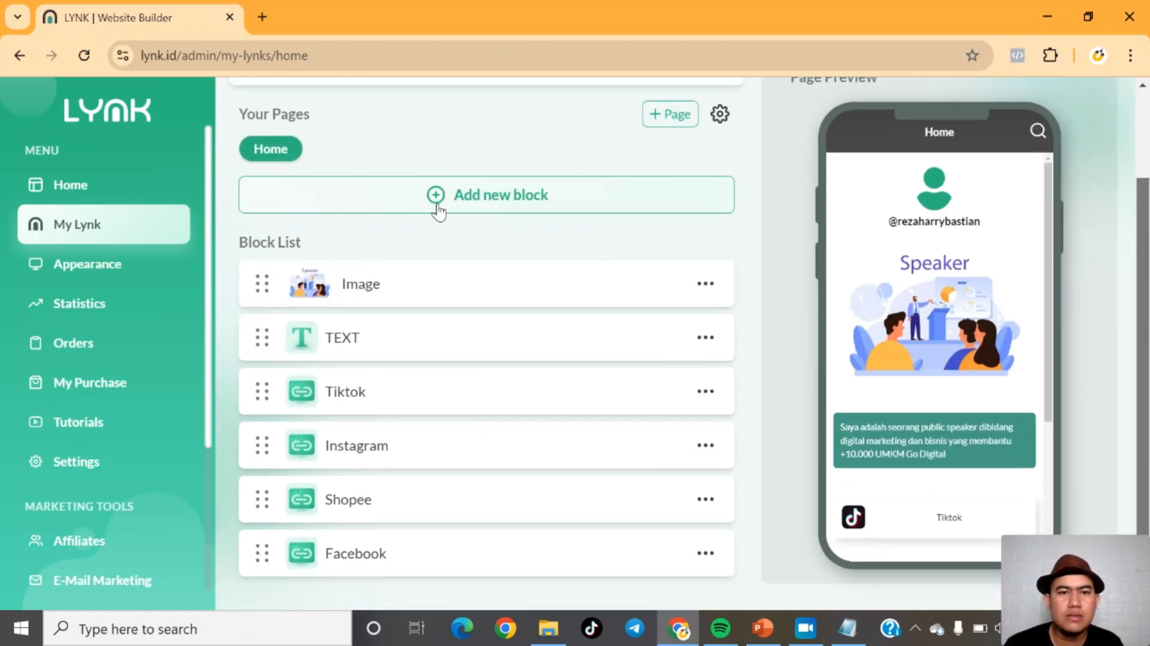
{"action": "left_click", "coordinate": [431, 200]}
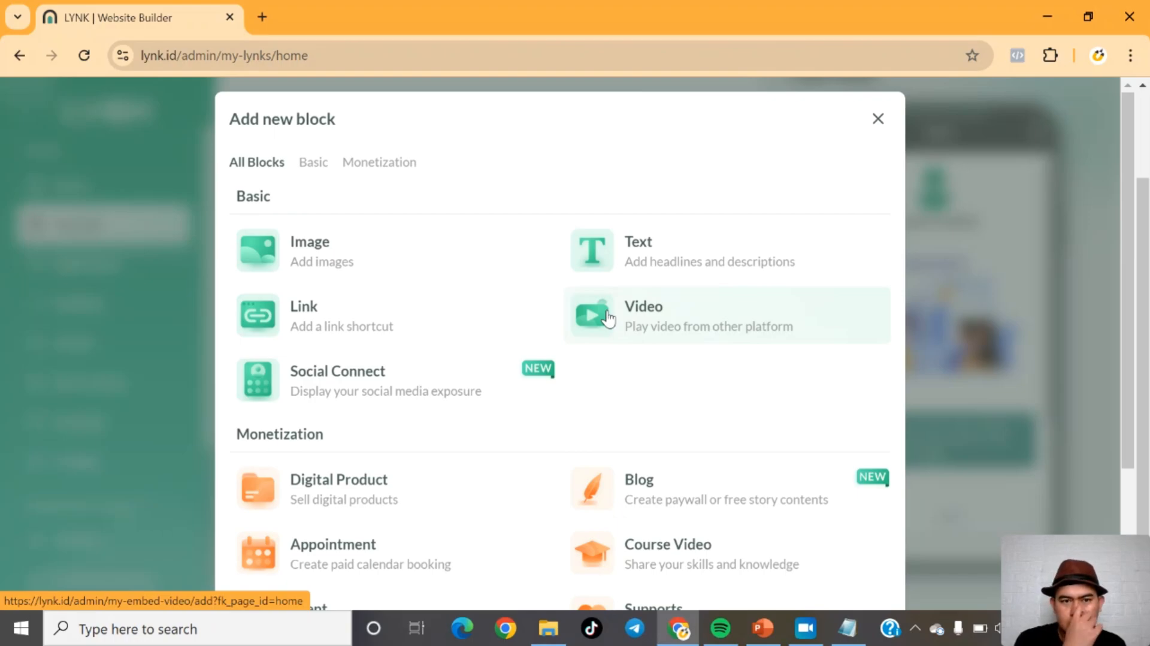
{"action": "left_click", "coordinate": [608, 317]}
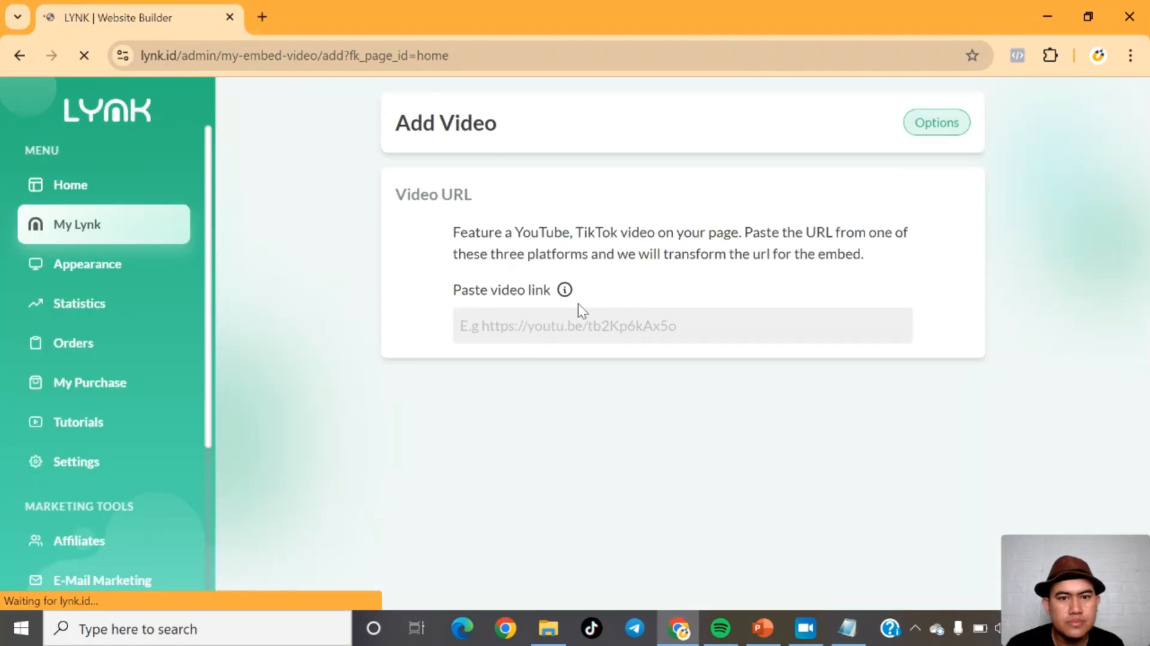
{"action": "left_click", "coordinate": [473, 327]}
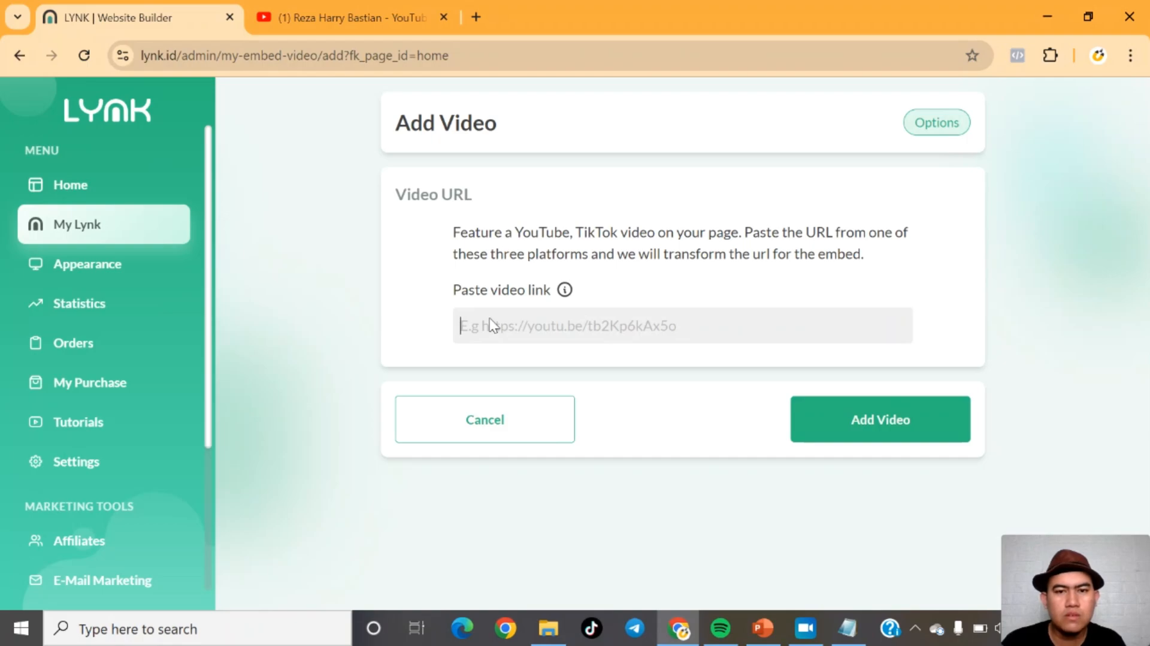
{"action": "type", "text": "https://www.youtube.com/watch?v=w66PM9xeaV0"}
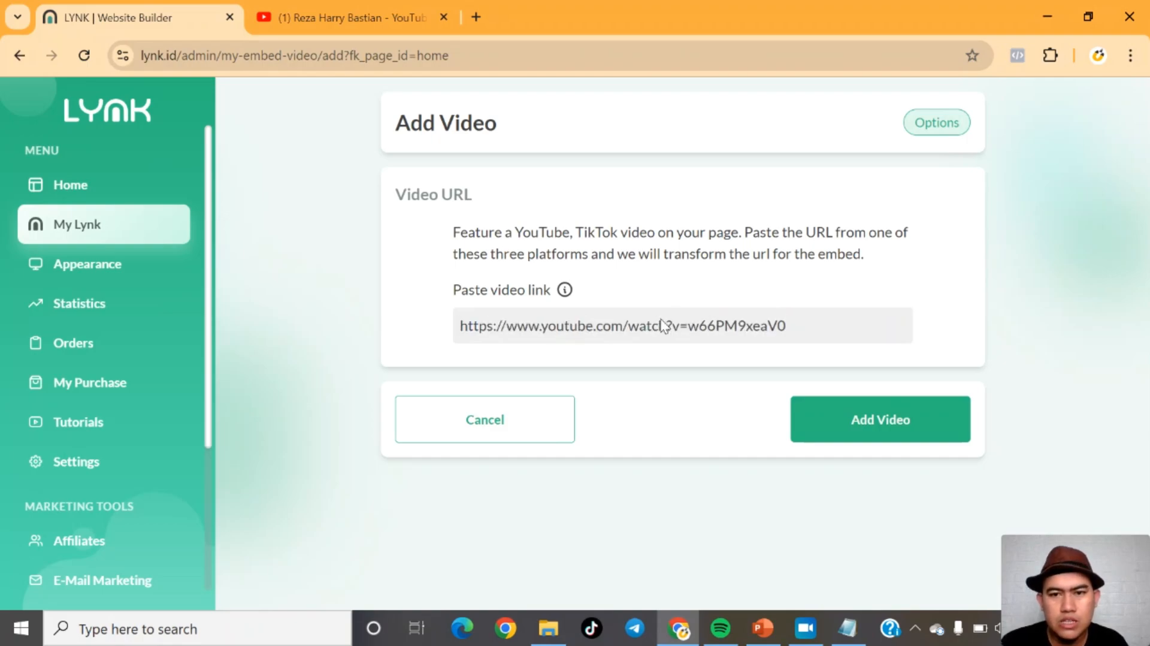
{"action": "left_click", "coordinate": [863, 419]}
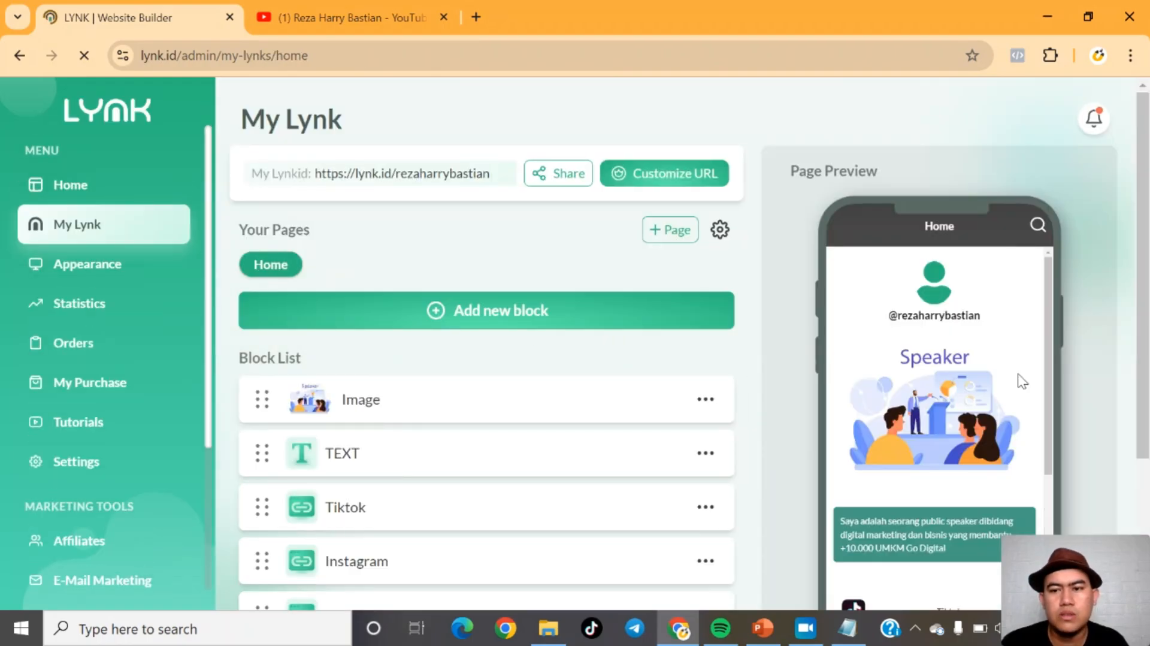
Step: Move the Embeded Video block directly below the text block in the block list
{"action": "left_click_drag", "start_coordinate": [1048, 368], "coordinate": [1059, 339]}
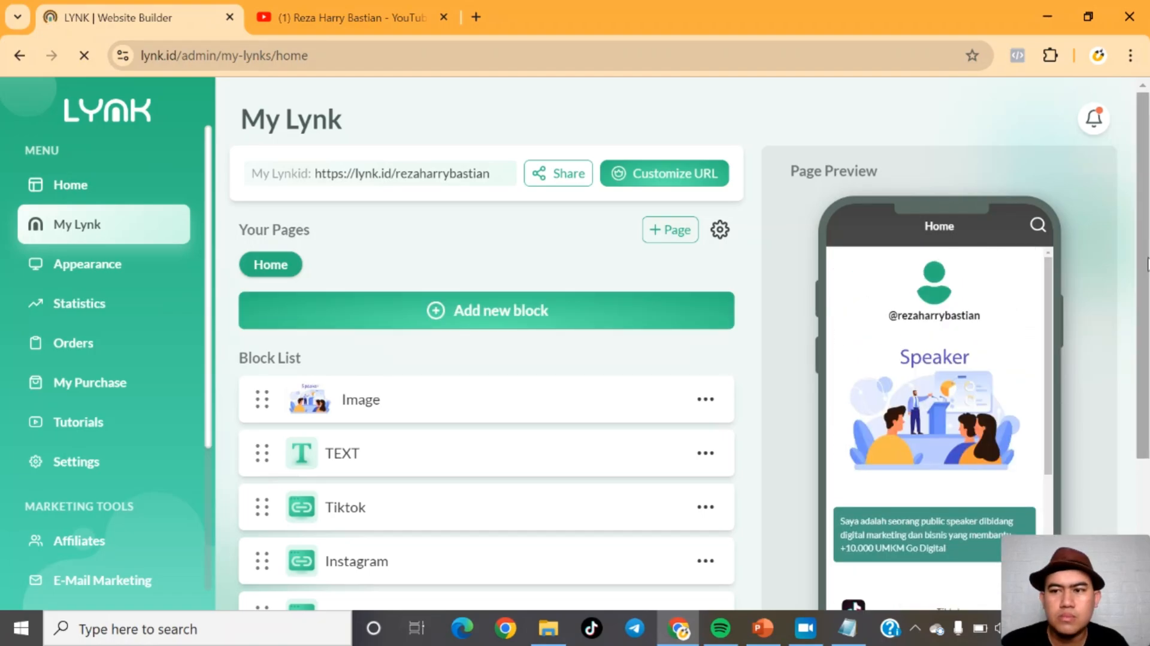
{"action": "scroll", "coordinate": [1147, 264], "scroll_direction": "down", "scroll_amount": 3}
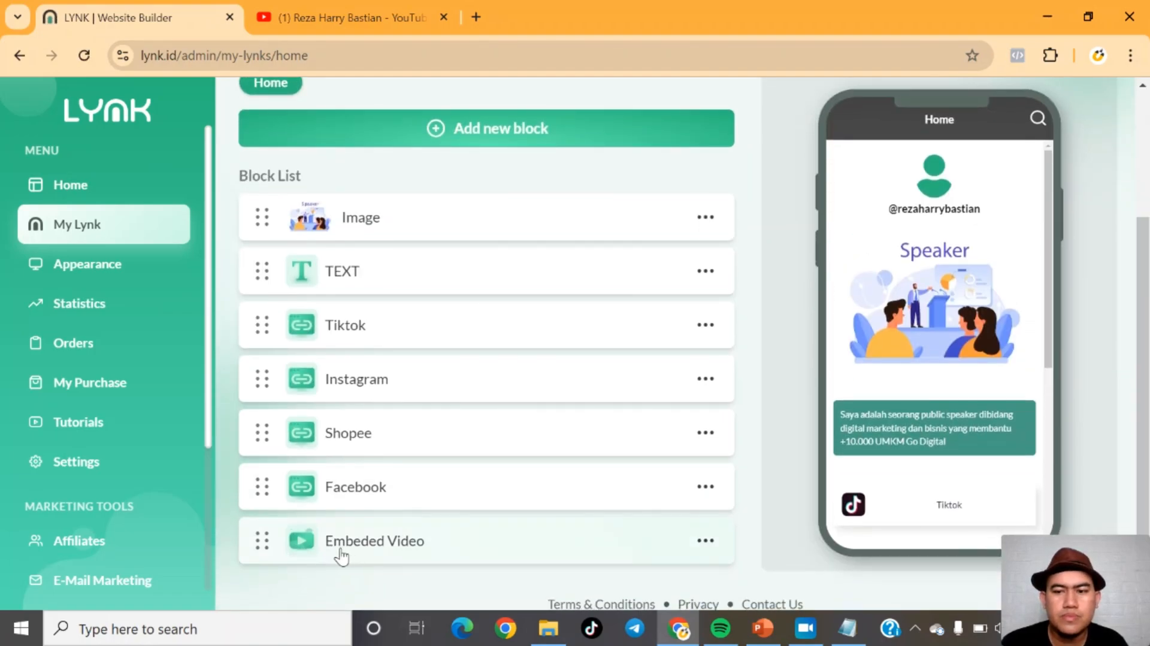
{"action": "left_click", "coordinate": [315, 555]}
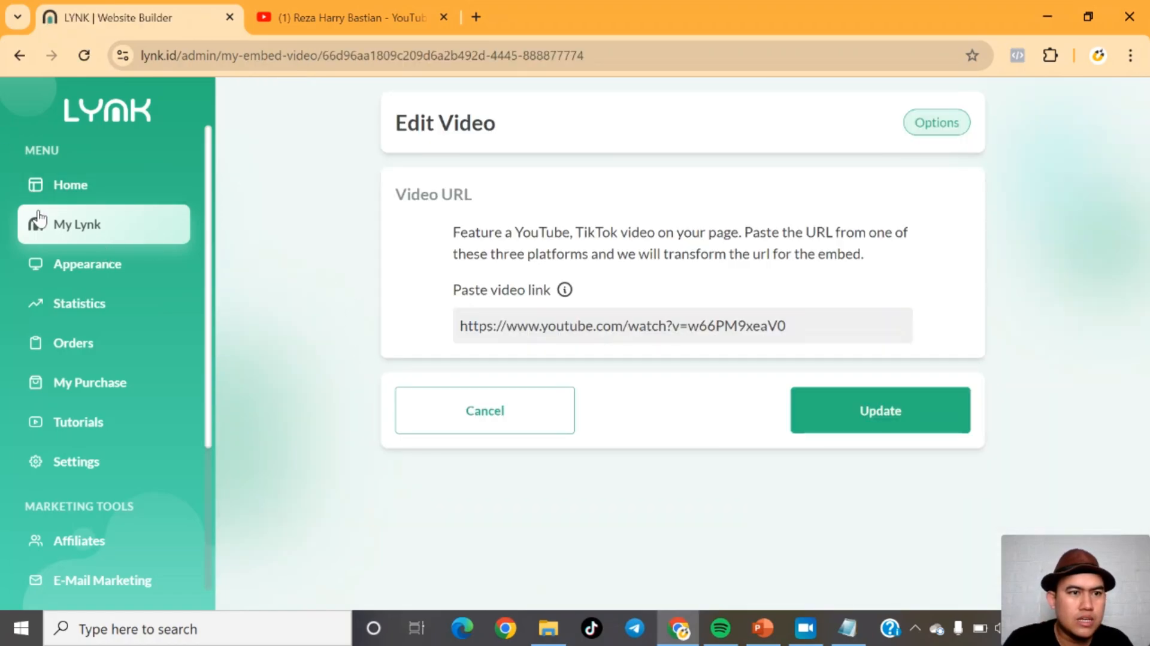
{"action": "left_click", "coordinate": [39, 217]}
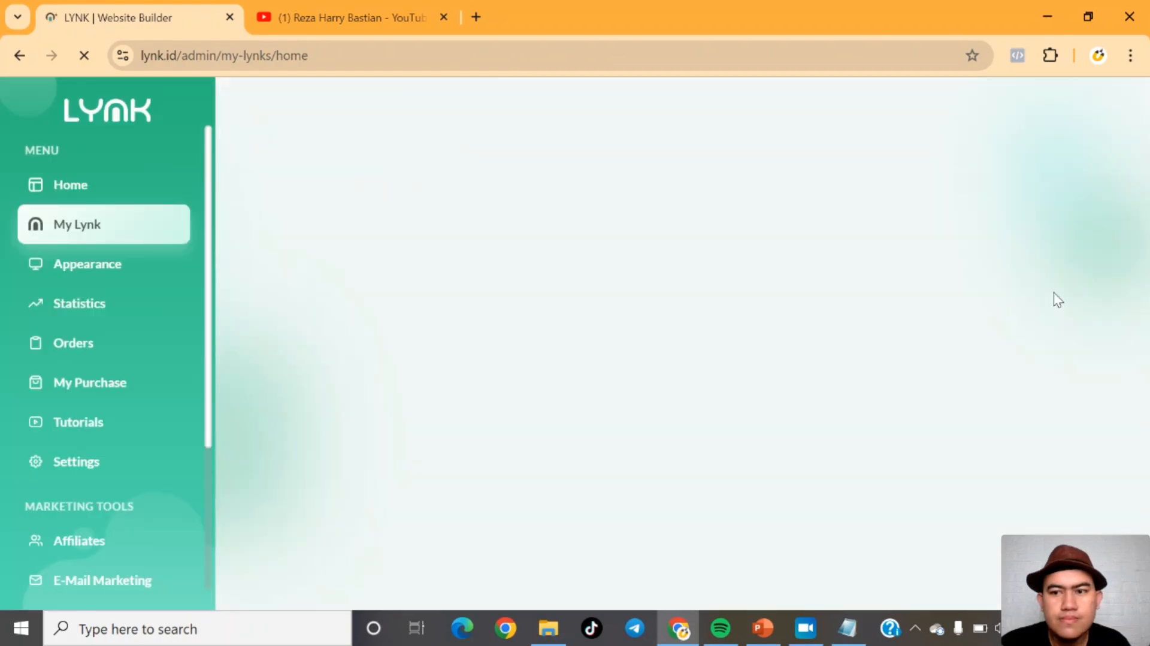
{"action": "scroll", "coordinate": [329, 502], "scroll_direction": "down", "scroll_amount": 3}
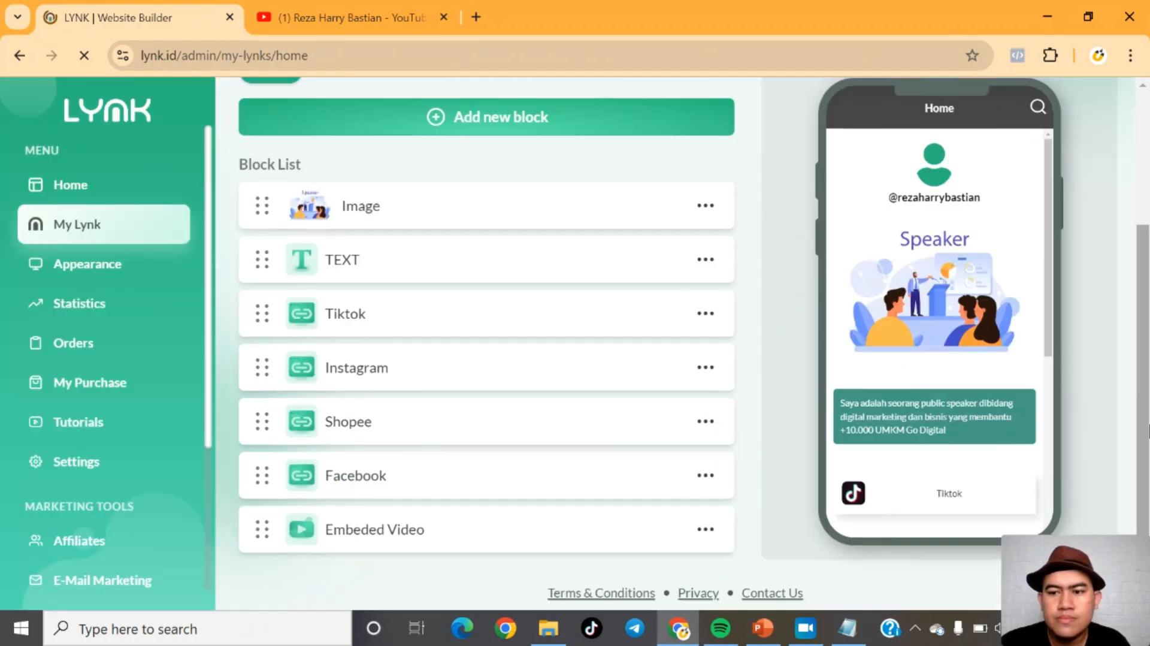
{"action": "left_click_drag", "start_coordinate": [271, 535], "coordinate": [267, 359]}
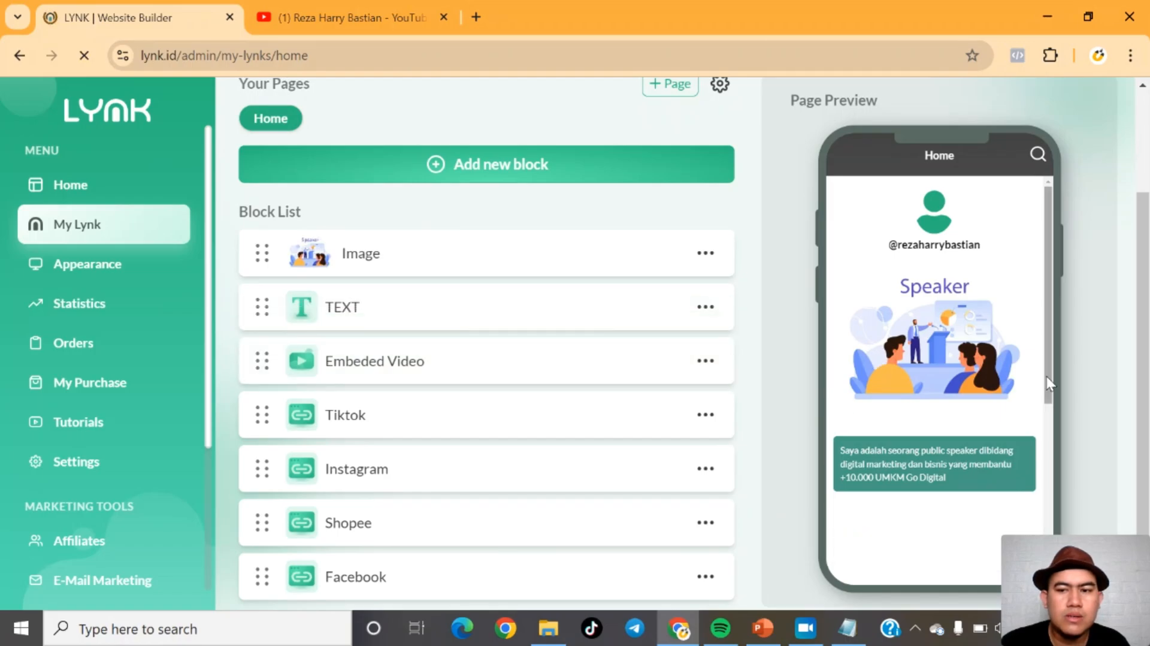
Step: Try to add a Social Connect block to the page
{"action": "left_click_drag", "start_coordinate": [1045, 372], "coordinate": [1049, 427]}
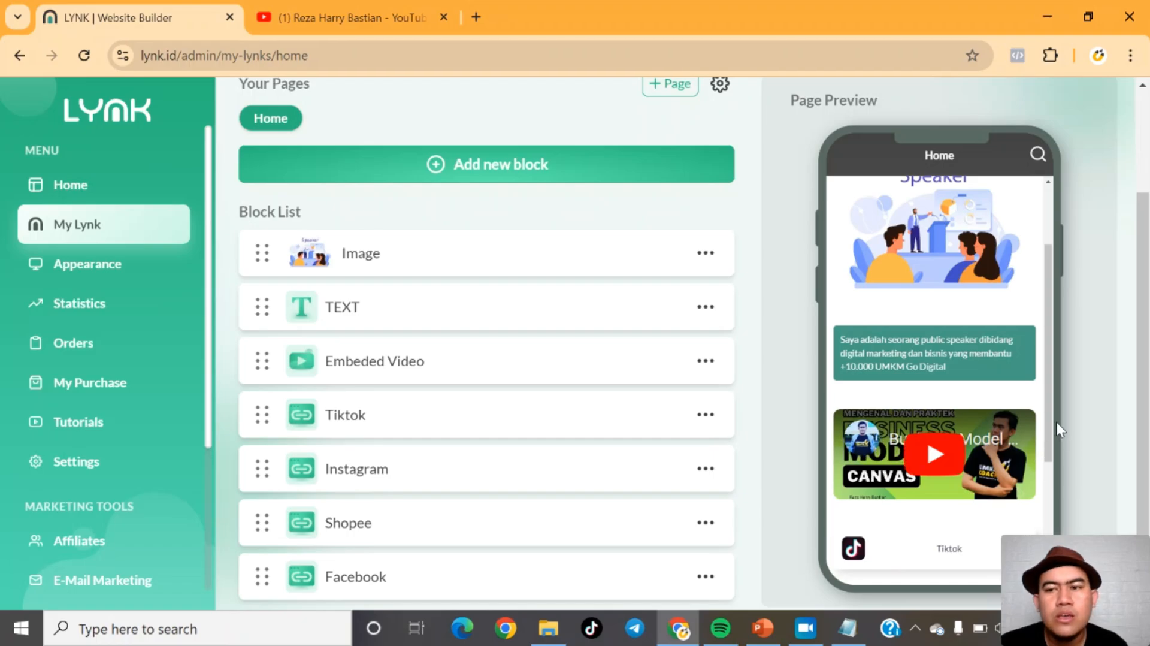
{"action": "scroll", "coordinate": [1049, 413], "scroll_direction": "up", "scroll_amount": 2}
{"action": "scroll", "coordinate": [1054, 408], "scroll_direction": "down", "scroll_amount": 1}
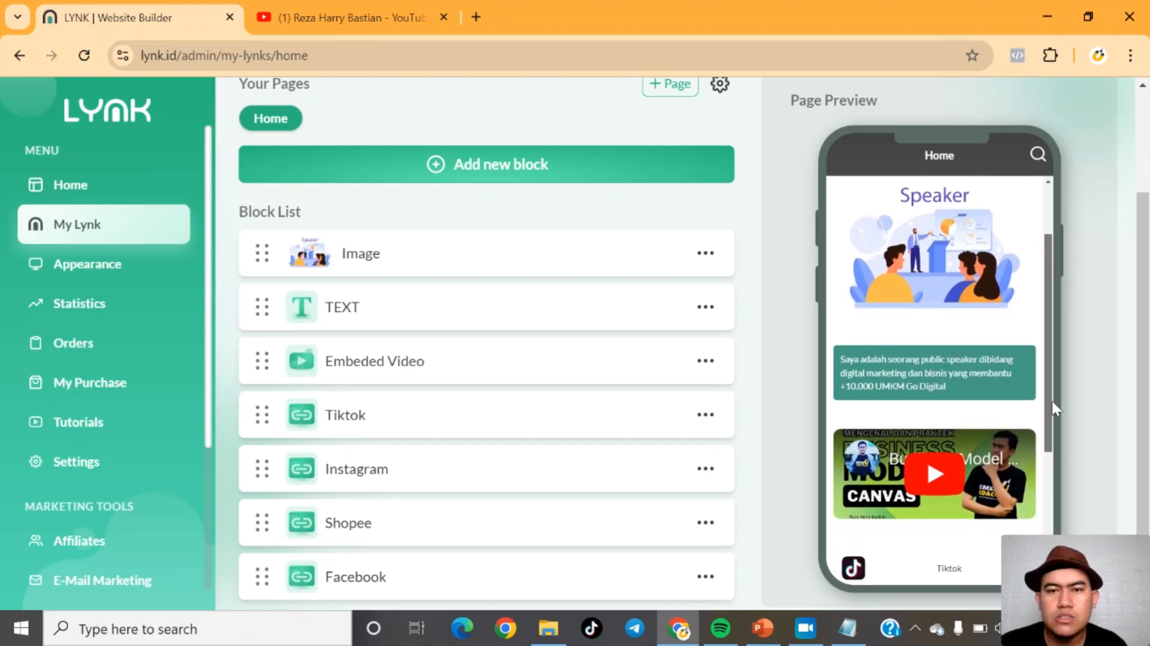
{"action": "left_click_drag", "start_coordinate": [1053, 405], "coordinate": [1055, 347]}
{"action": "left_click_drag", "start_coordinate": [1147, 341], "coordinate": [1132, 249]}
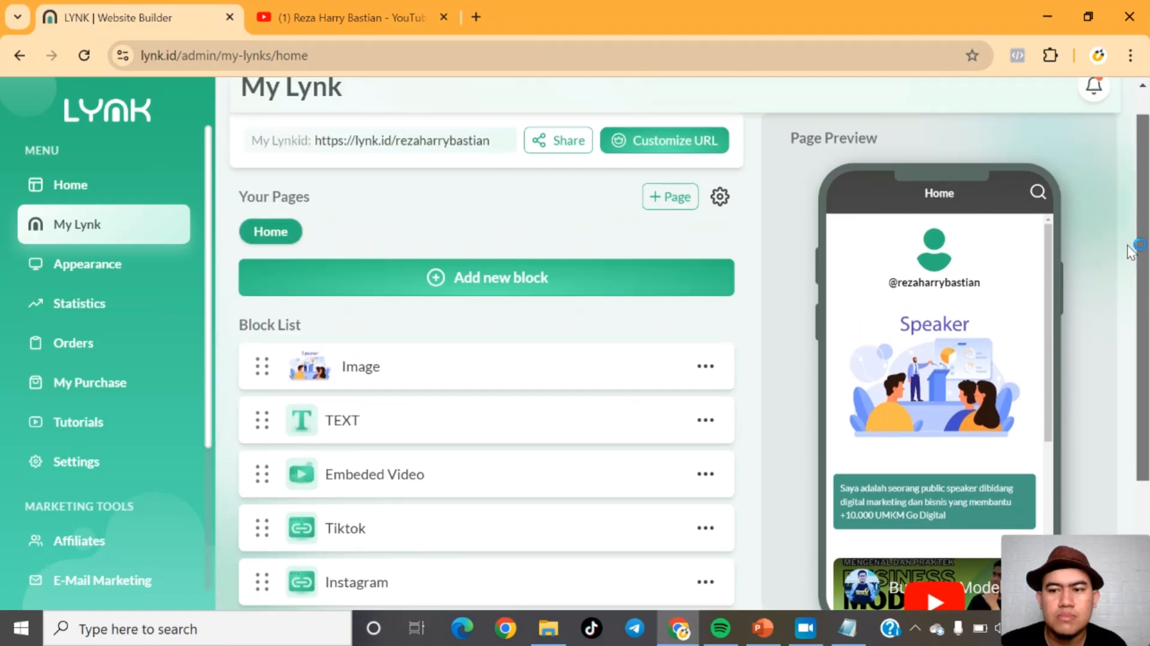
{"action": "left_click", "coordinate": [477, 292]}
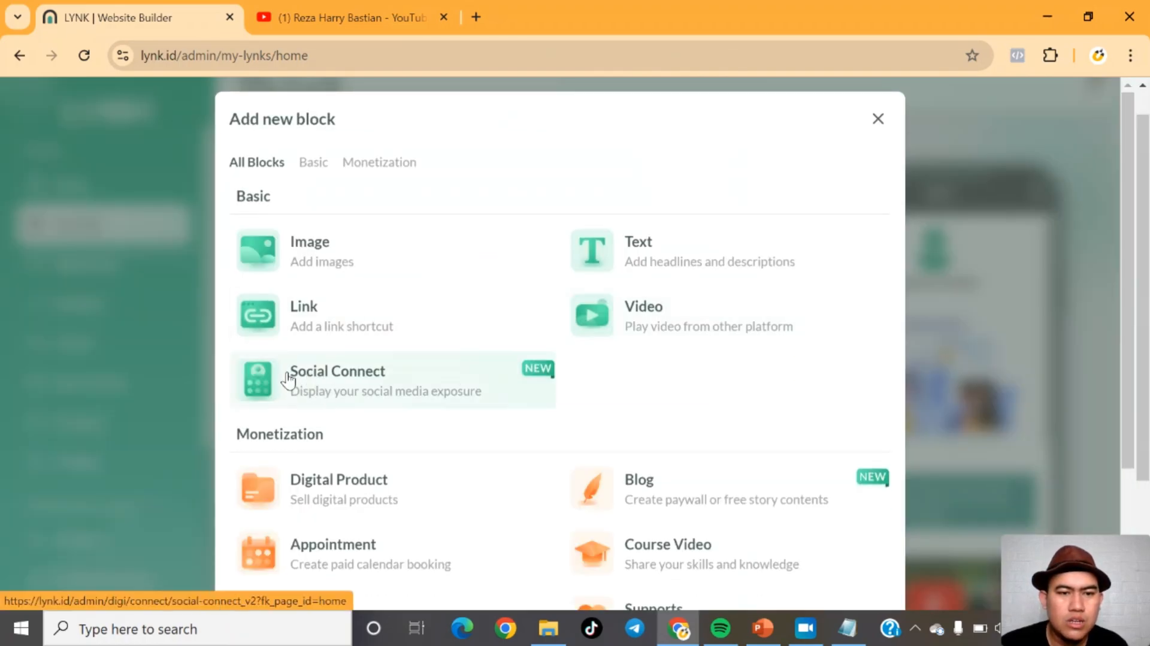
{"action": "left_click", "coordinate": [306, 381]}
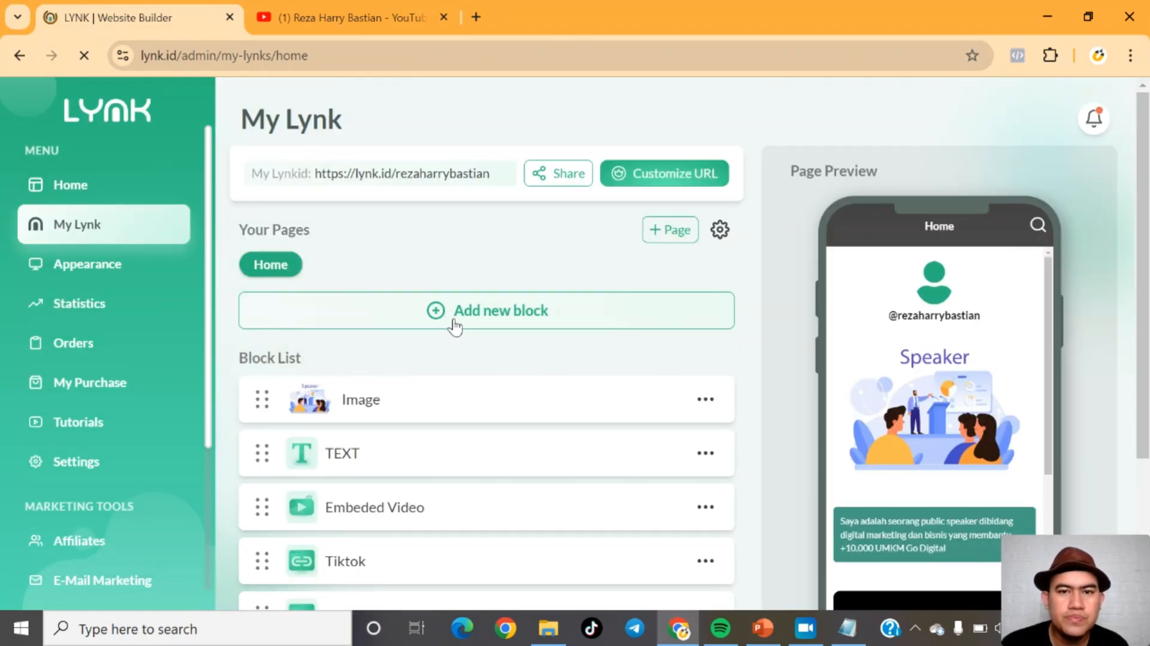
{"action": "left_click", "coordinate": [454, 325]}
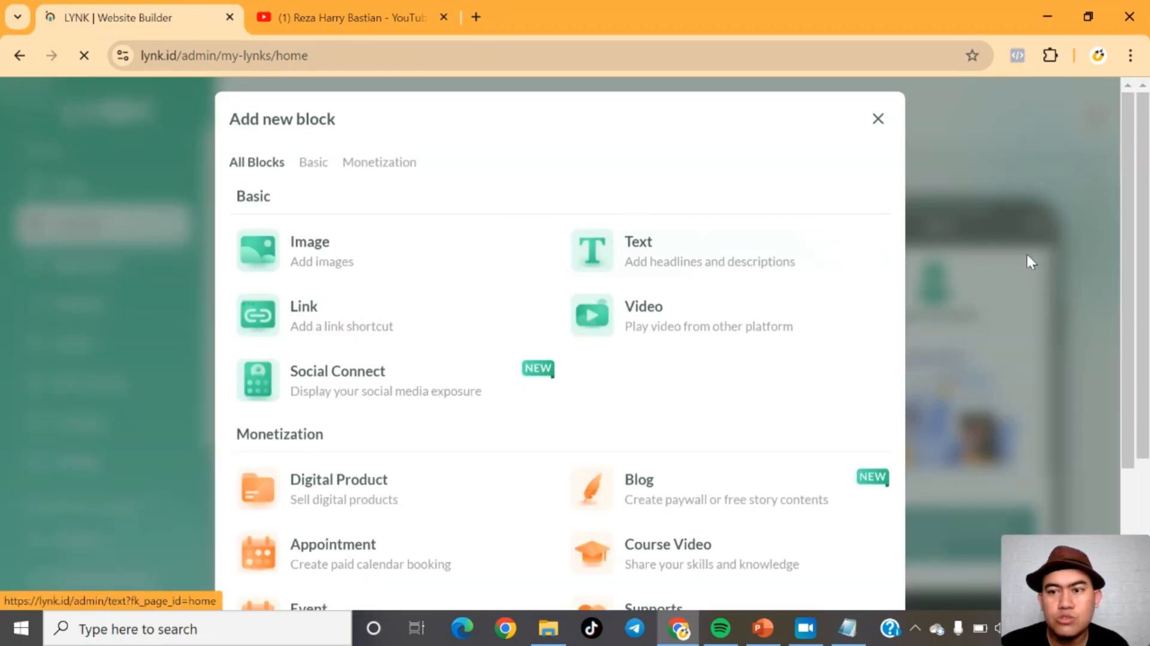
{"action": "left_click_drag", "start_coordinate": [1124, 261], "coordinate": [1142, 403]}
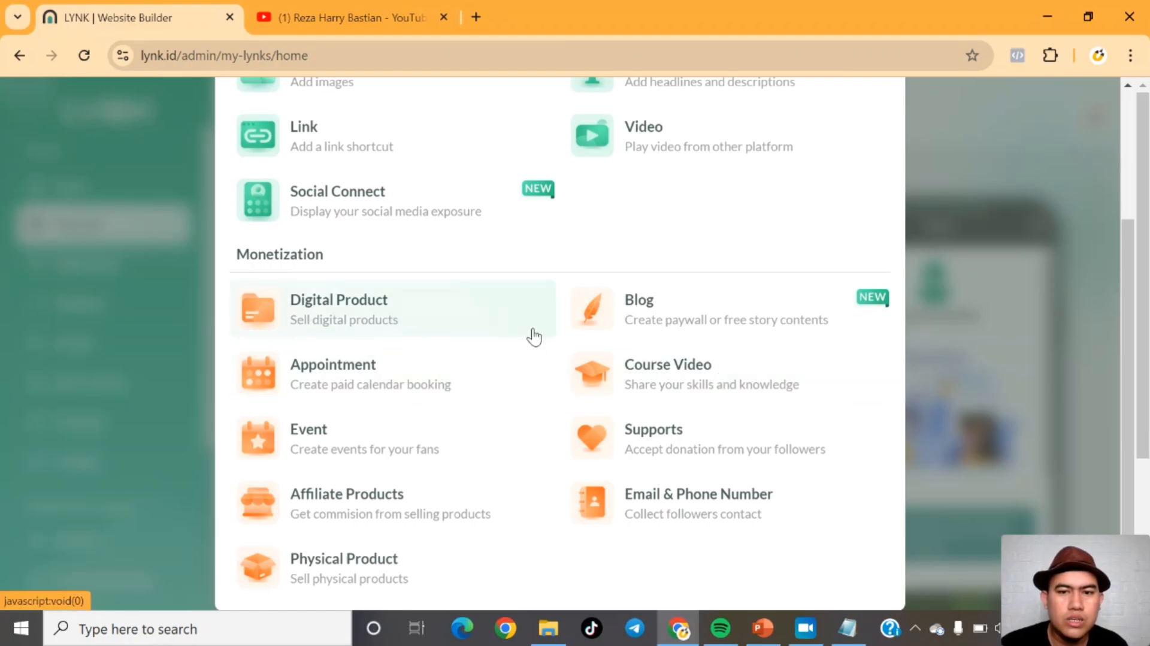
{"action": "left_click_drag", "start_coordinate": [1127, 356], "coordinate": [1130, 235]}
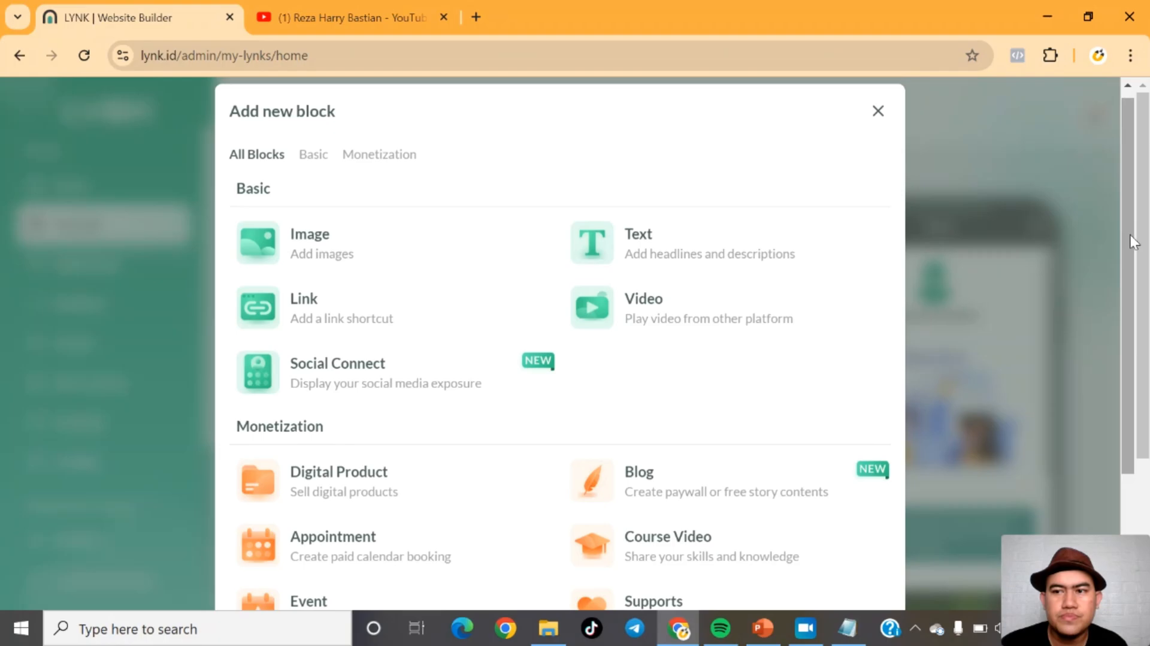
{"action": "left_click", "coordinate": [877, 112]}
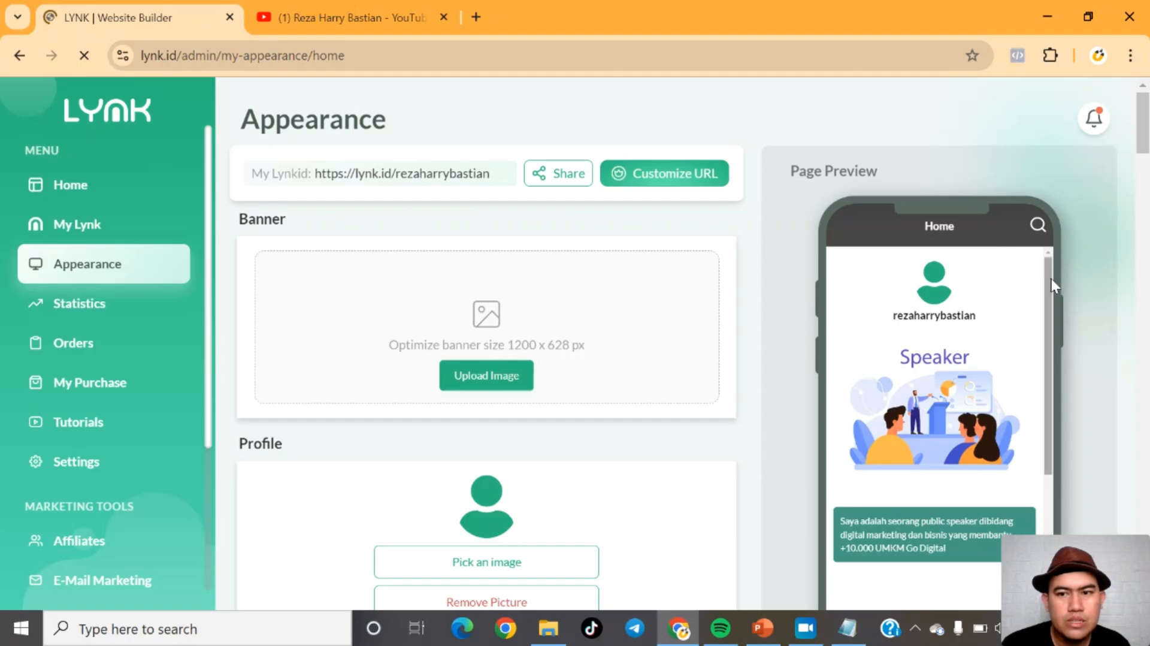
Step: Upload a photo as the profile picture, cropping it and submitting the crop
{"action": "left_click_drag", "start_coordinate": [1136, 133], "coordinate": [1144, 155]}
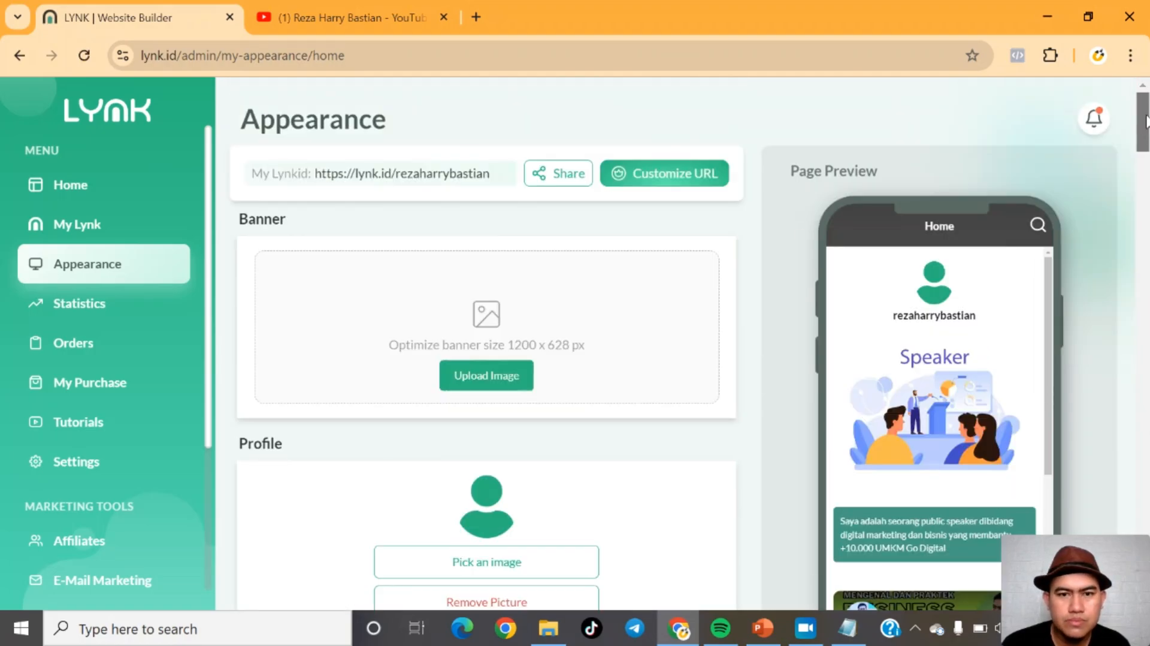
{"action": "left_click", "coordinate": [479, 561]}
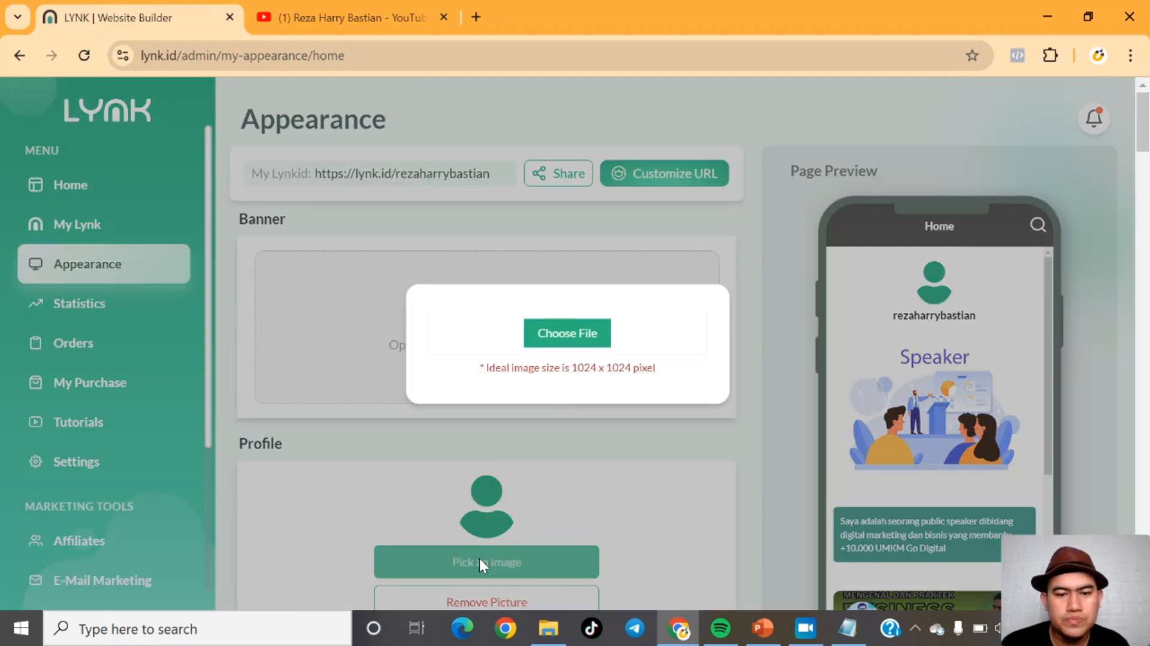
{"action": "left_click", "coordinate": [550, 334]}
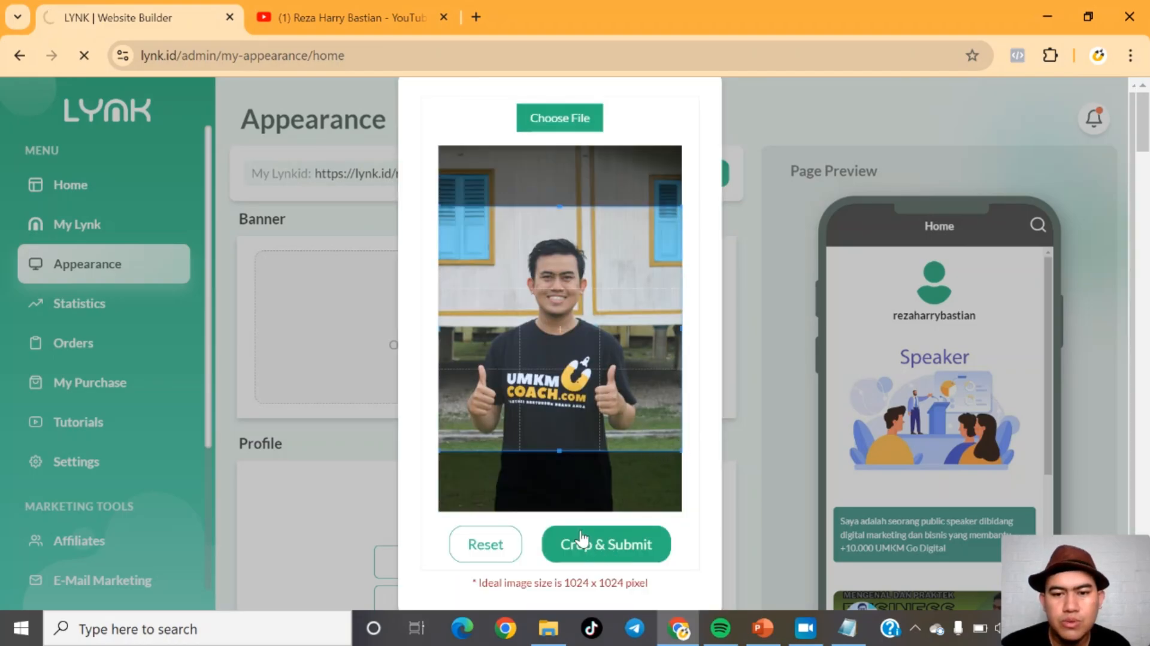
{"action": "left_click", "coordinate": [603, 545]}
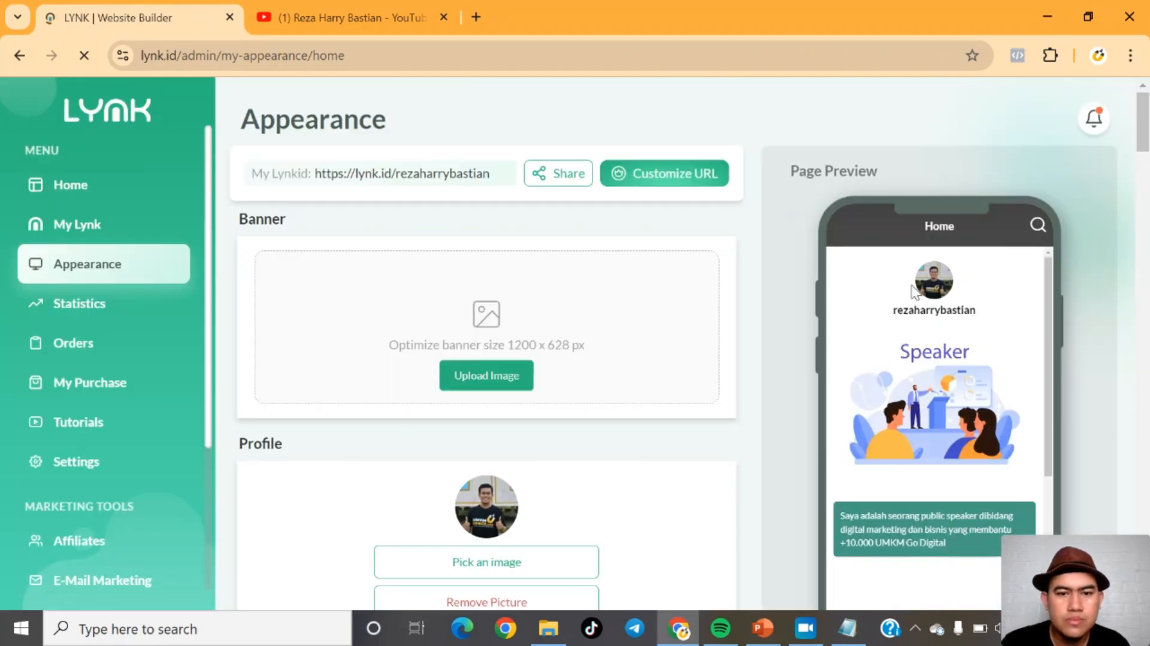
{"action": "left_click", "coordinate": [471, 379]}
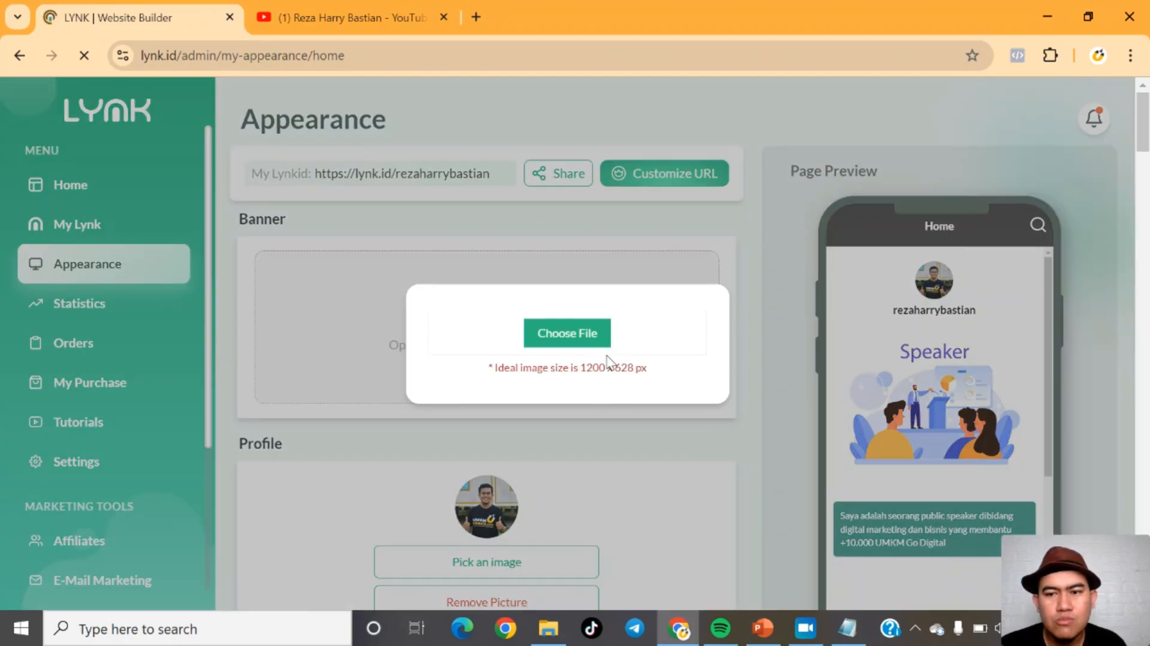
{"action": "left_click", "coordinate": [709, 418]}
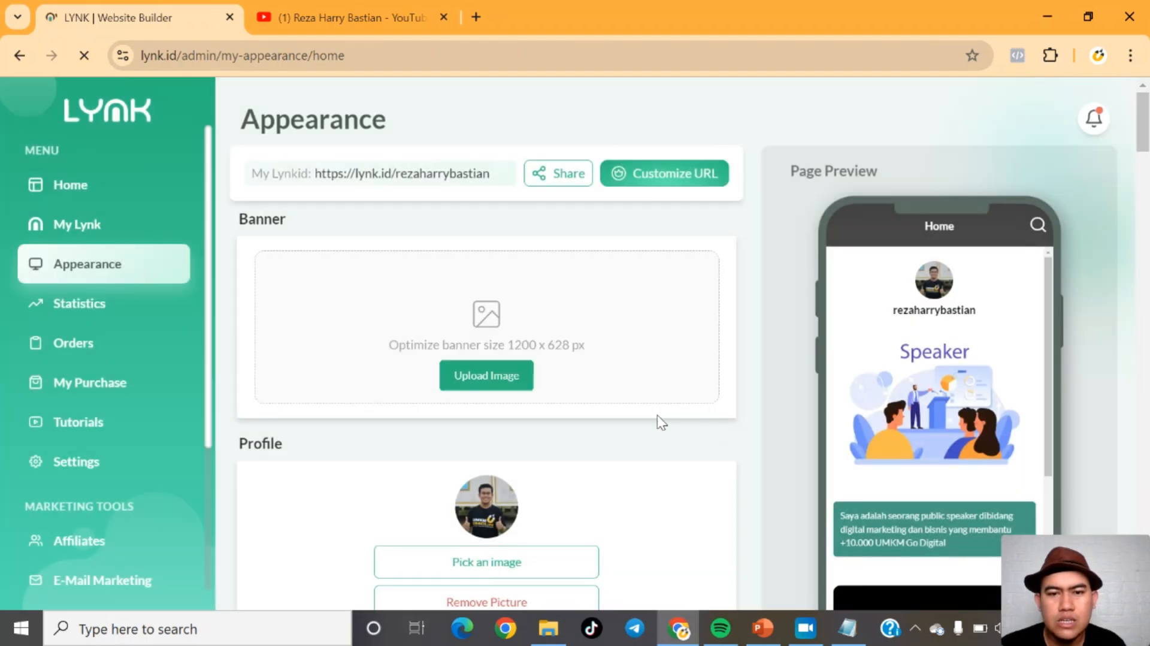
{"action": "left_click_drag", "start_coordinate": [1143, 132], "coordinate": [1144, 173]}
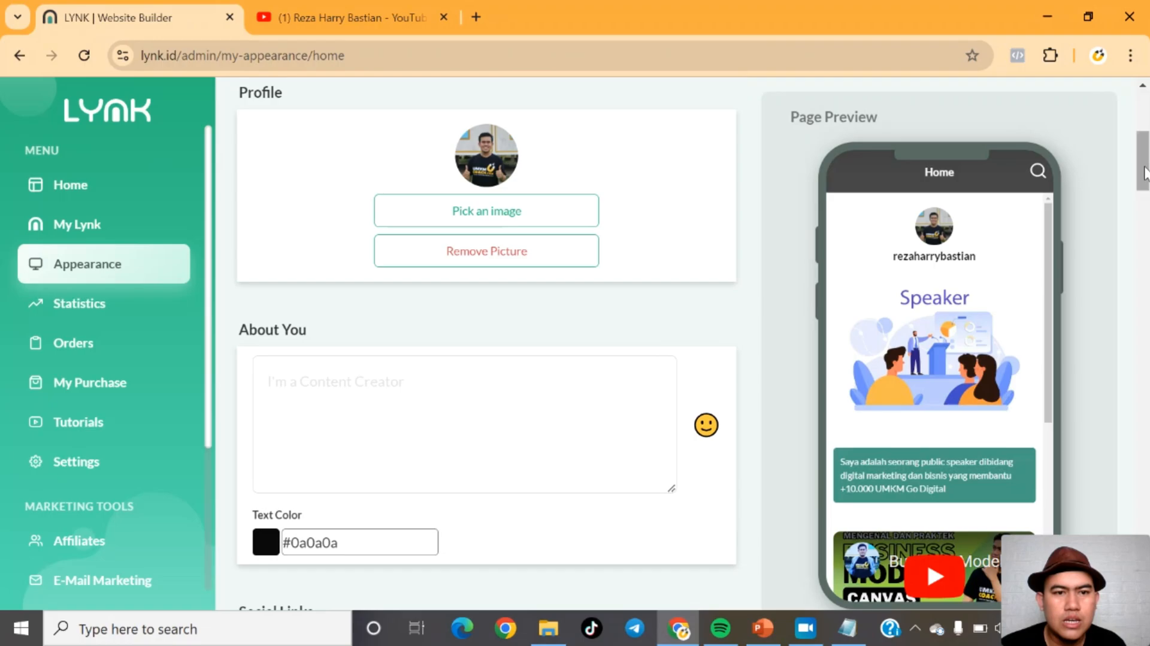
{"action": "left_click", "coordinate": [327, 410]}
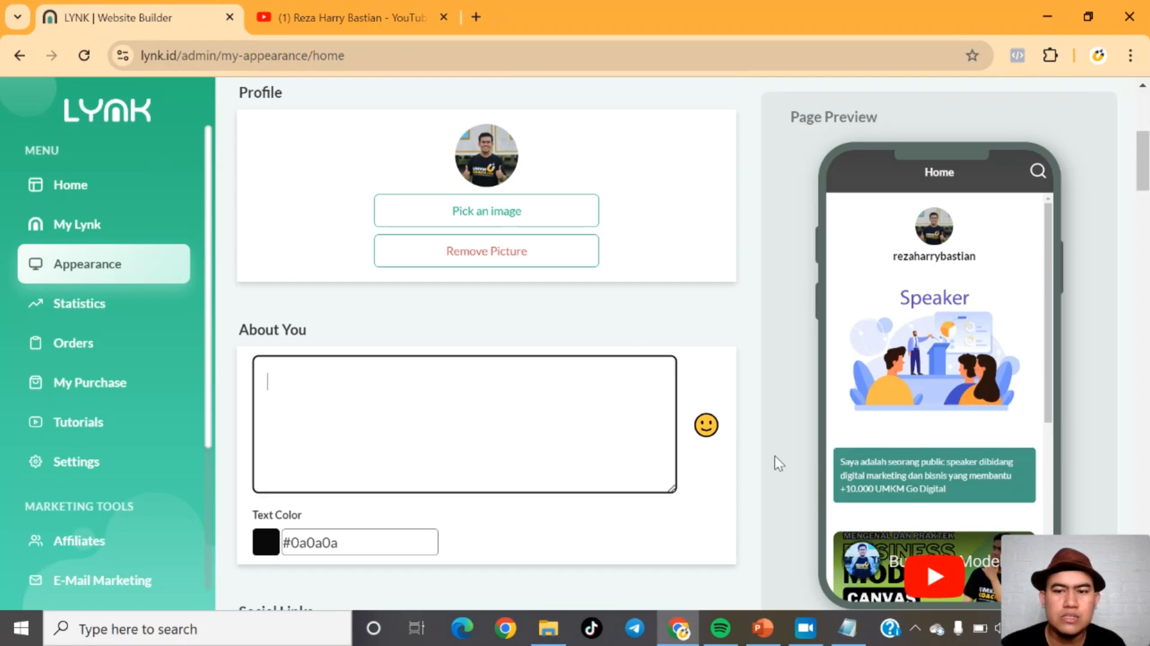
{"action": "left_click_drag", "start_coordinate": [958, 495], "coordinate": [859, 462]}
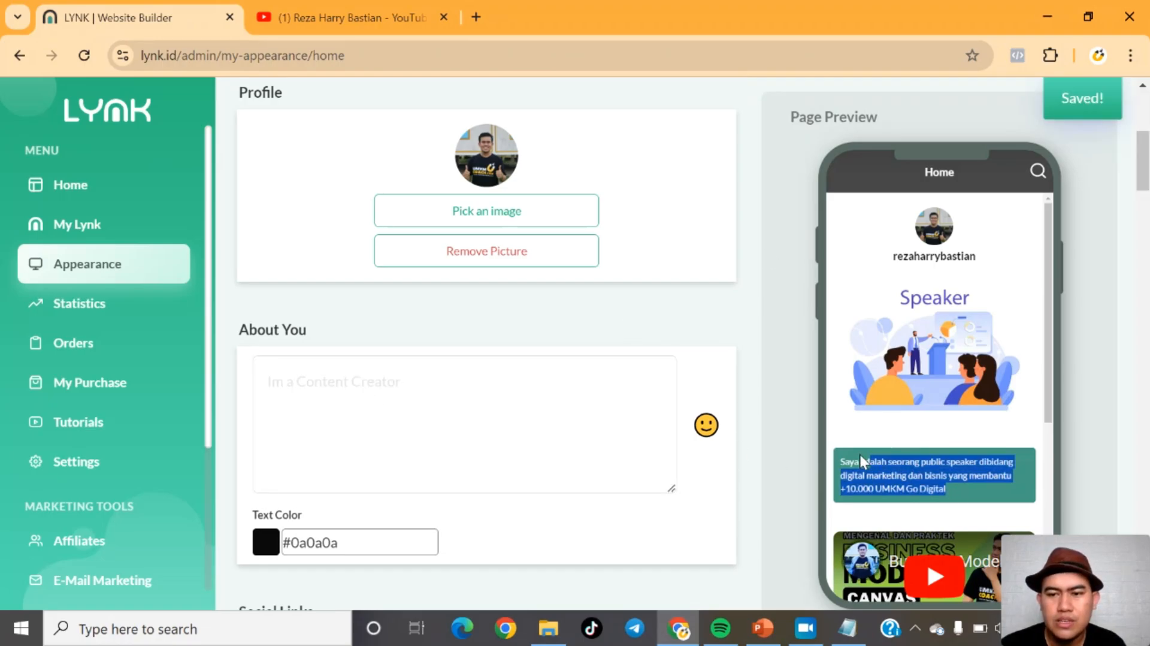
{"action": "left_click", "coordinate": [433, 405]}
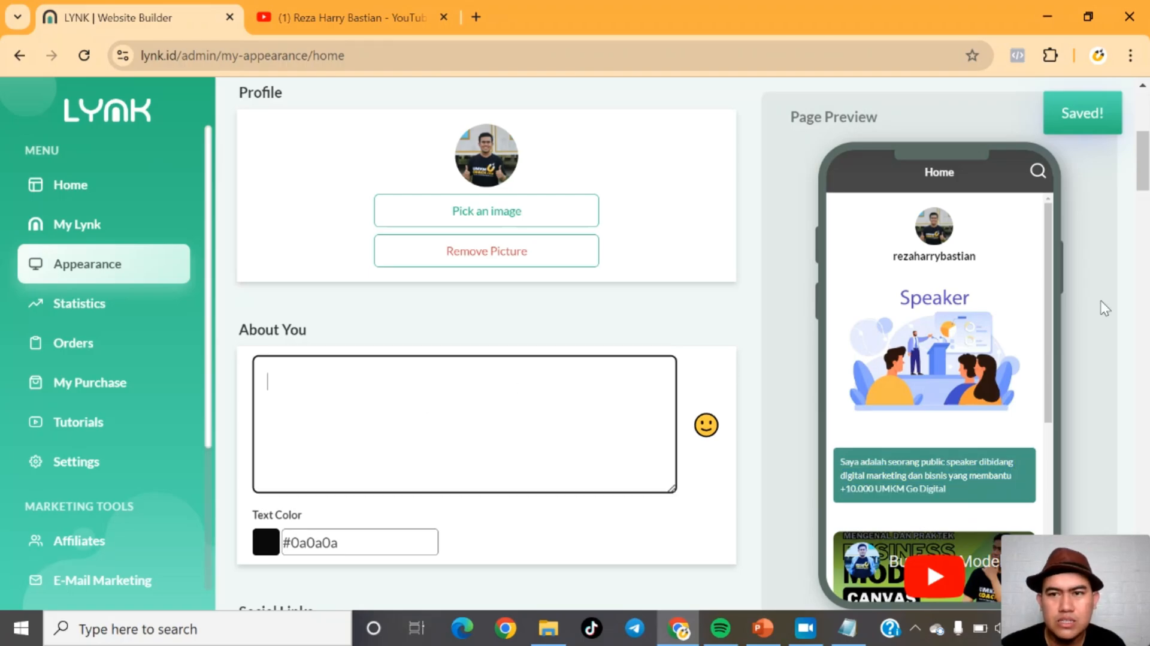
Step: Add YouTube, WhatsApp, TikTok and Instagram entries to the Social Links section
{"action": "left_click_drag", "start_coordinate": [1142, 190], "coordinate": [1143, 241]}
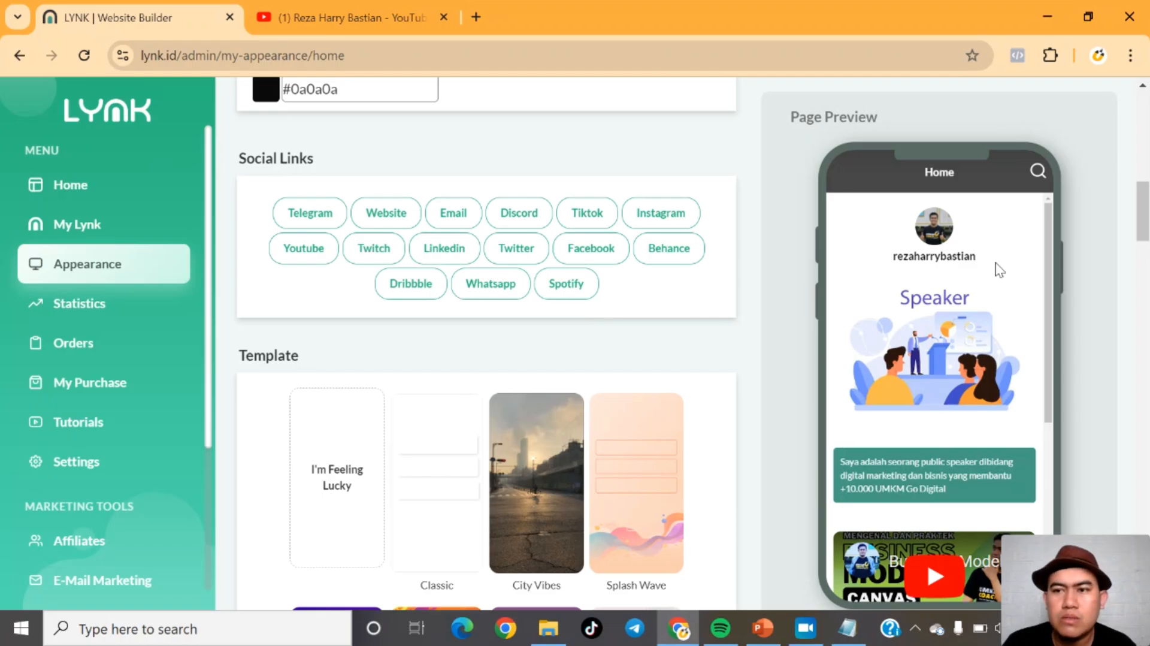
{"action": "mouse_move", "coordinate": [1044, 274]}
{"action": "left_mouse_down"}
{"action": "mouse_move", "coordinate": [1047, 413]}
{"action": "mouse_move", "coordinate": [1052, 255]}
{"action": "left_mouse_up"}
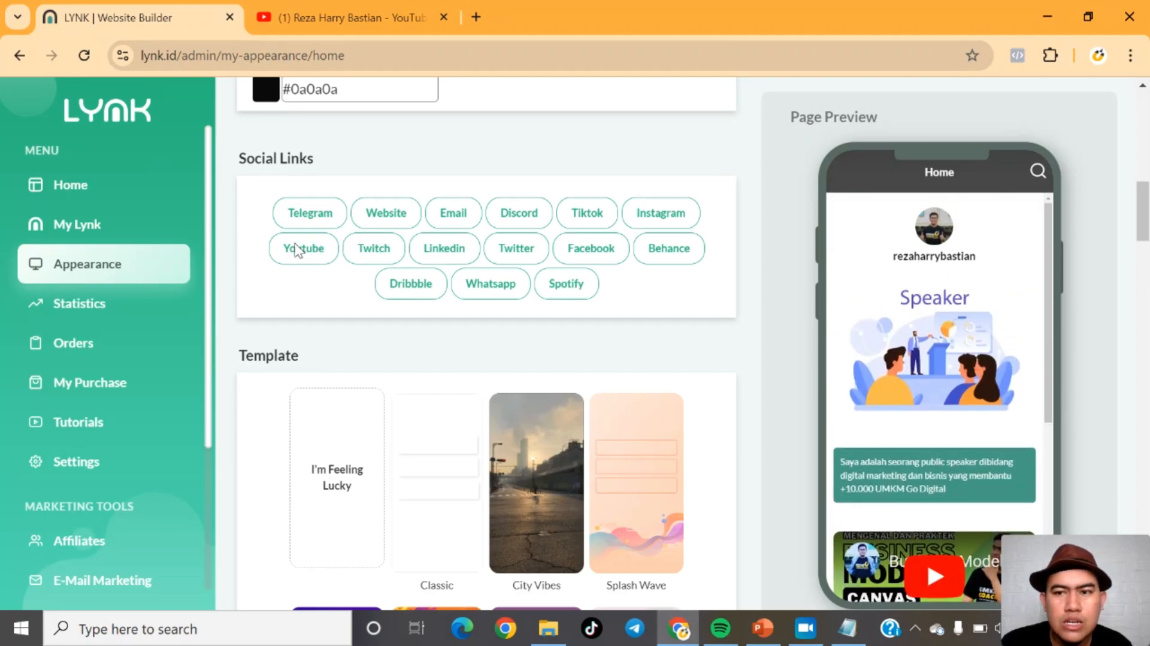
{"action": "left_click", "coordinate": [296, 249]}
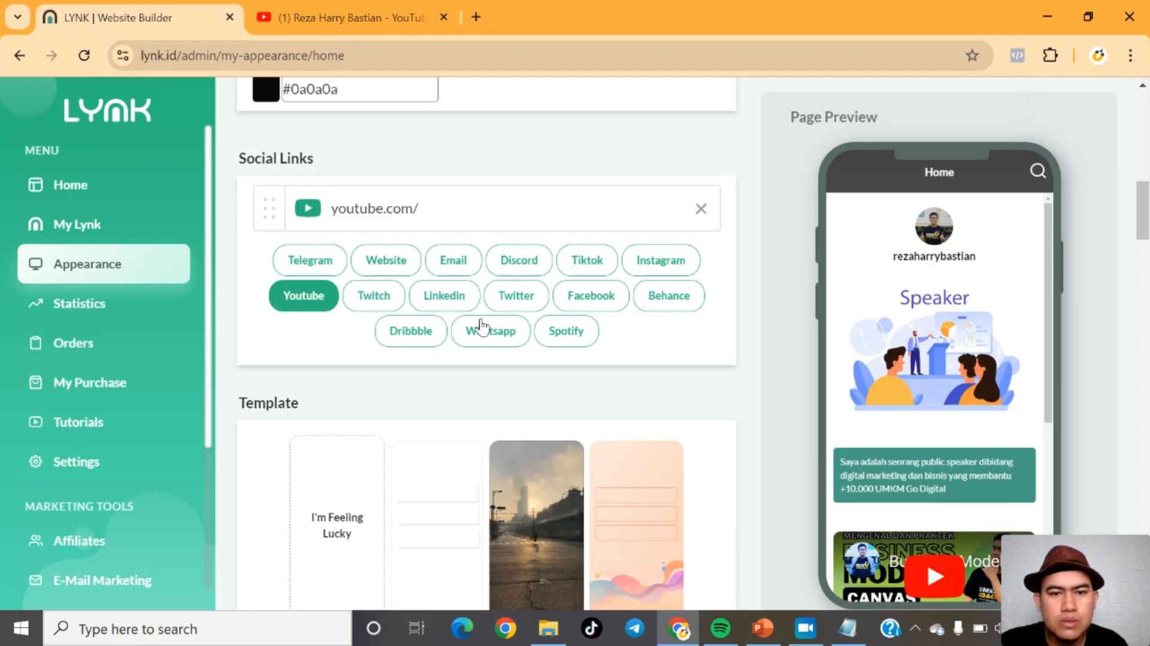
{"action": "left_click", "coordinate": [482, 329]}
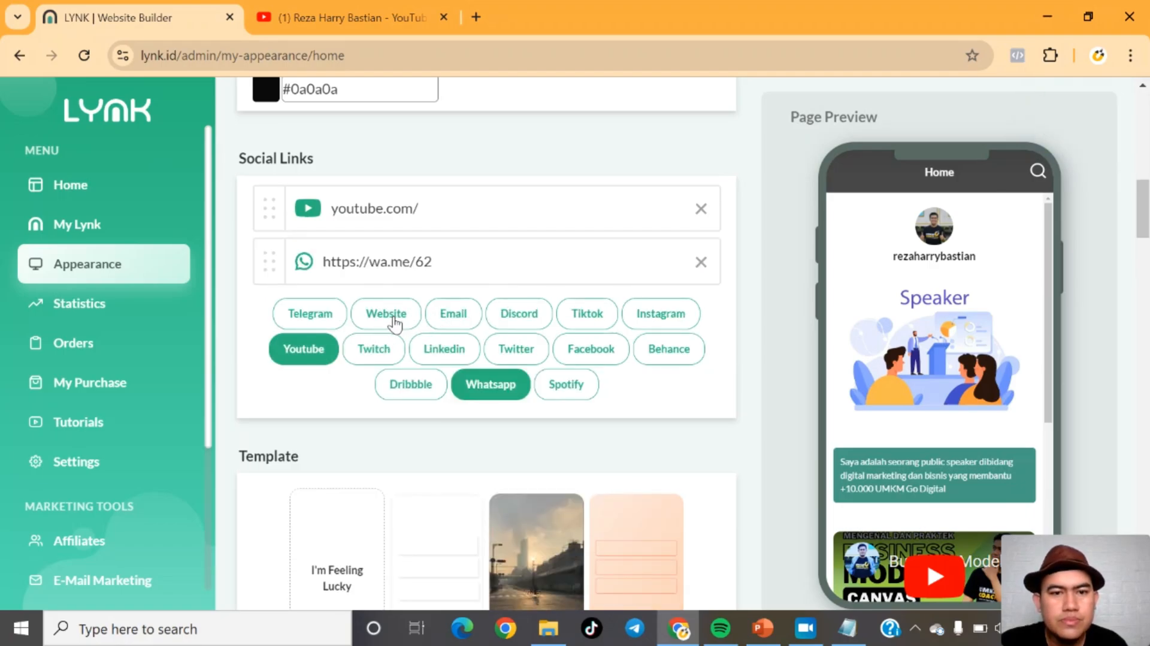
{"action": "left_click", "coordinate": [582, 319]}
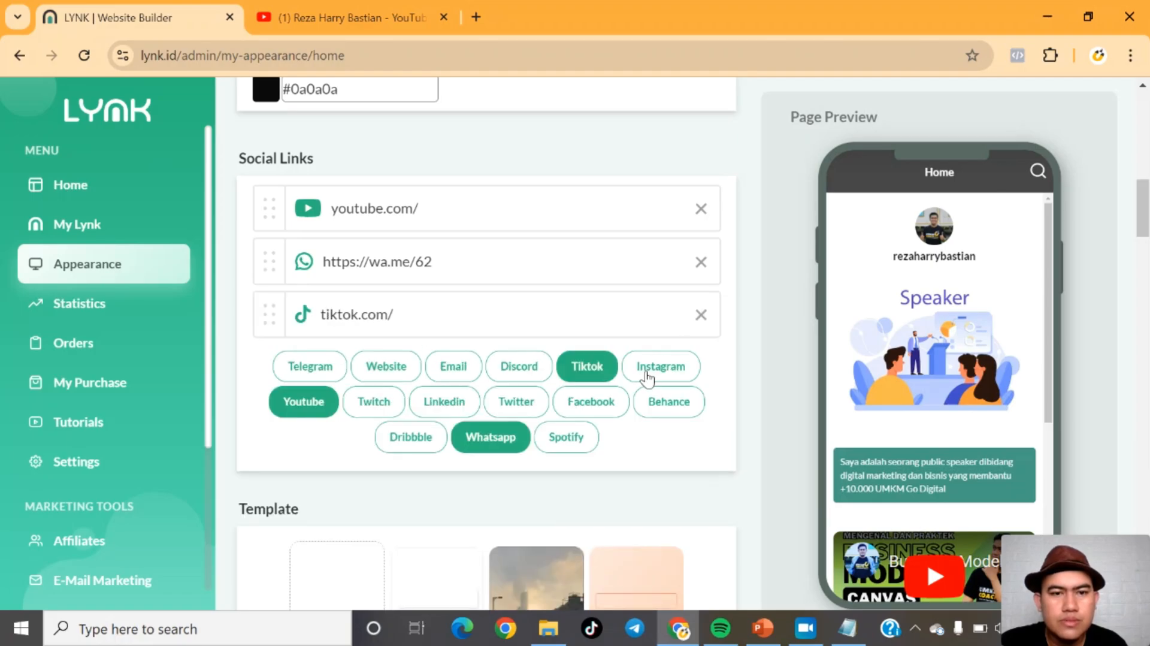
{"action": "left_click", "coordinate": [647, 375]}
Step: Set the TikTok social link to tiktok.com/reza
{"action": "left_click", "coordinate": [324, 208]}
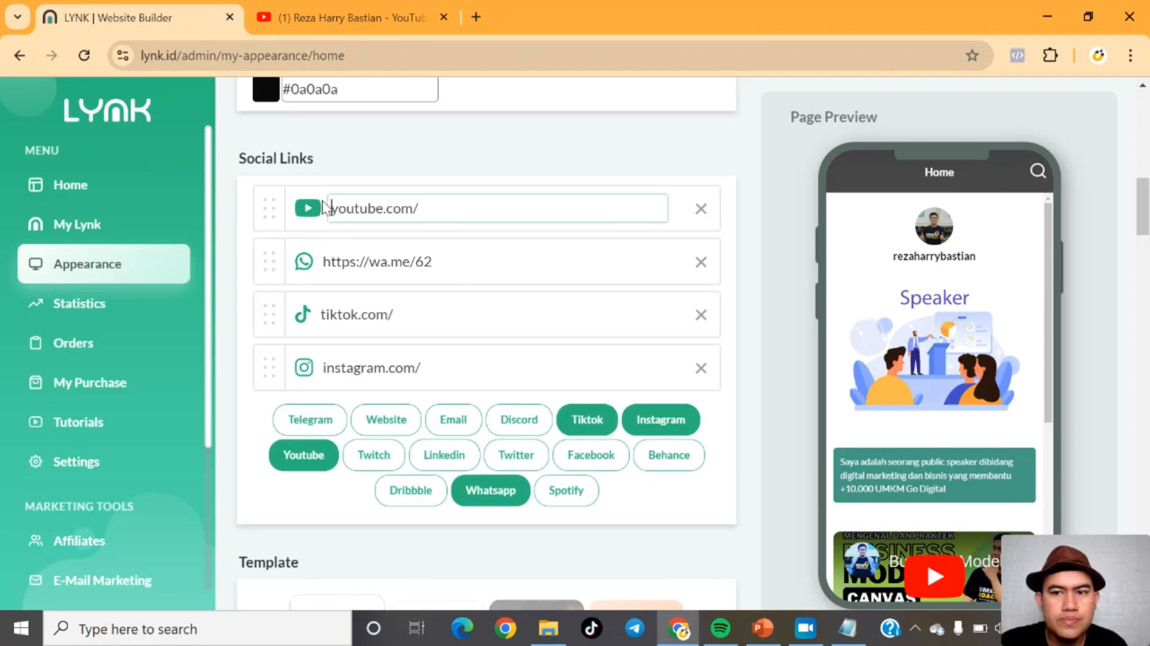
{"action": "left_click", "coordinate": [419, 209]}
{"action": "left_click", "coordinate": [409, 315]}
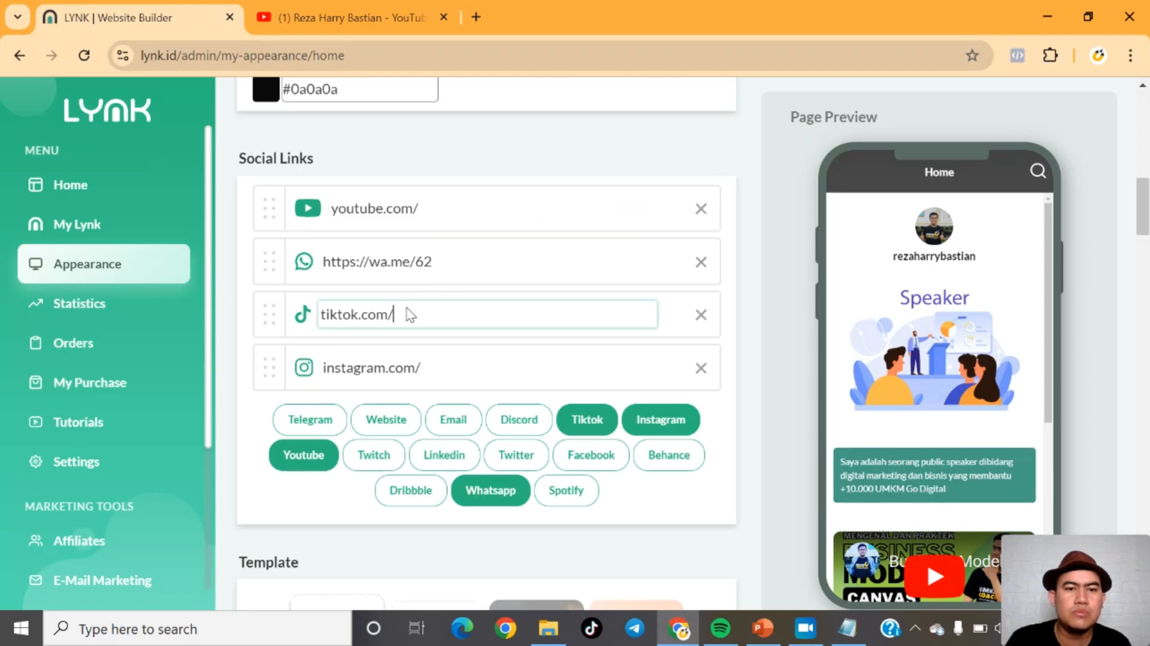
{"action": "type", "text": "reza"}
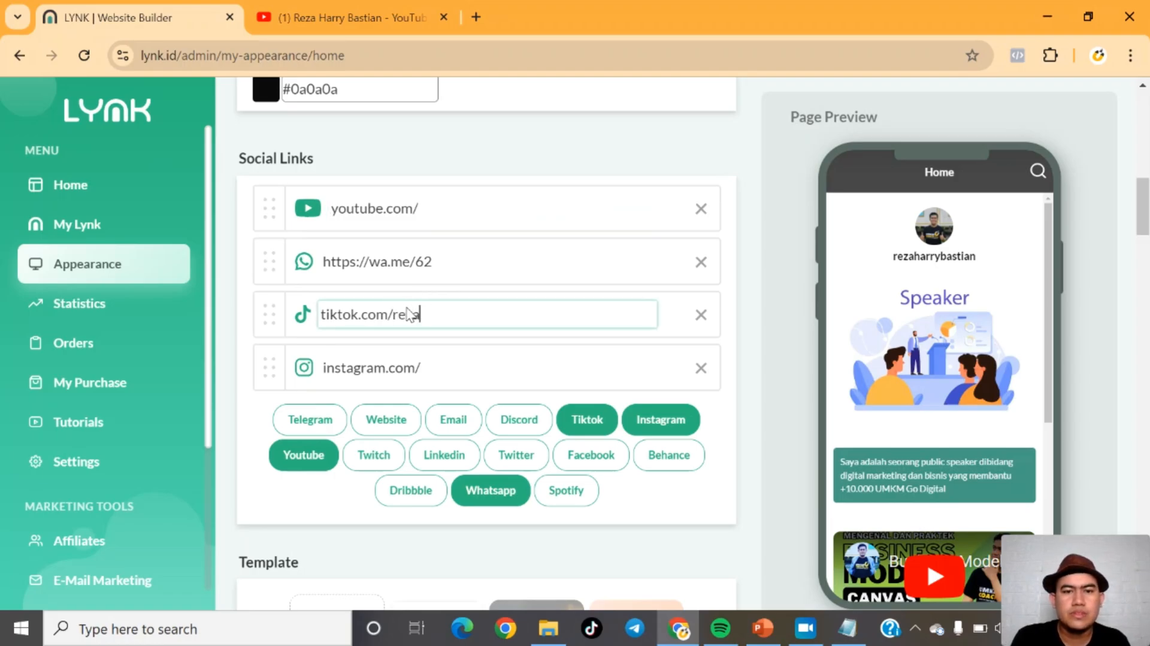
Step: Complete the WhatsApp link with a phone number and set the YouTube link to youtube.com/contoh
{"action": "left_click", "coordinate": [464, 273]}
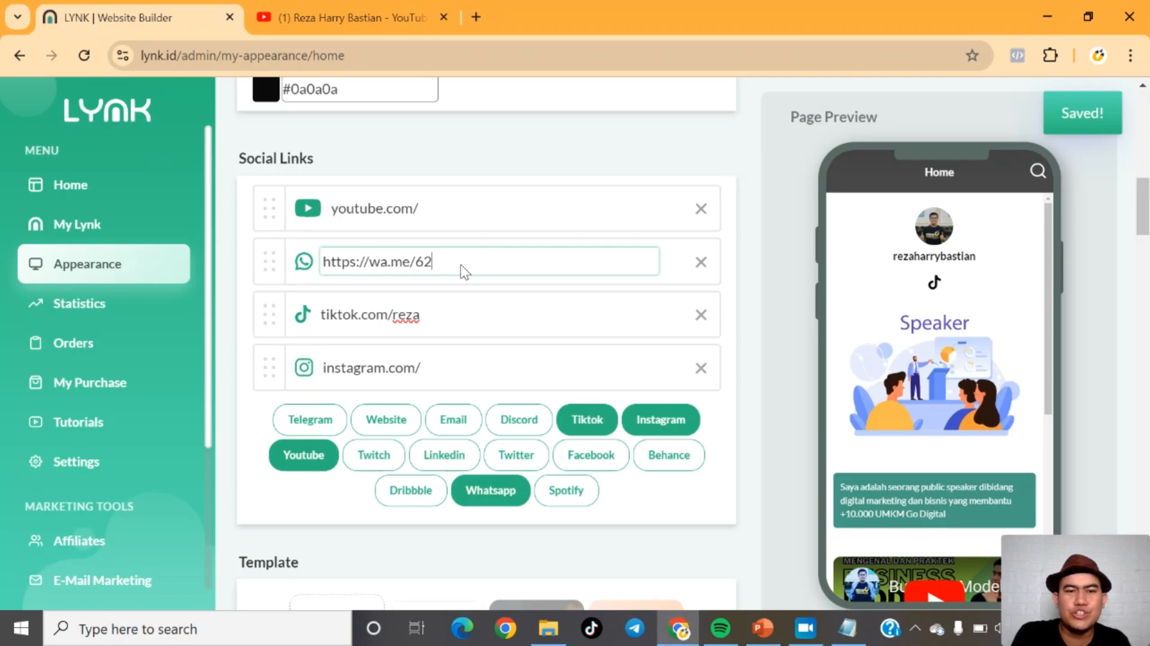
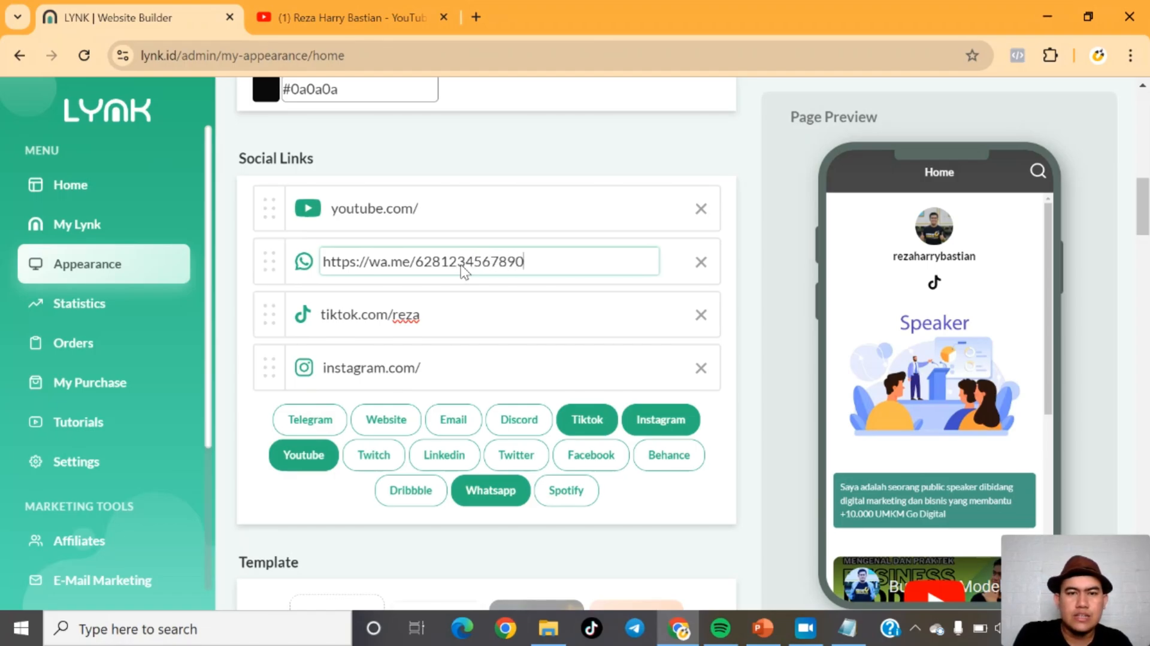
{"action": "left_click", "coordinate": [467, 209]}
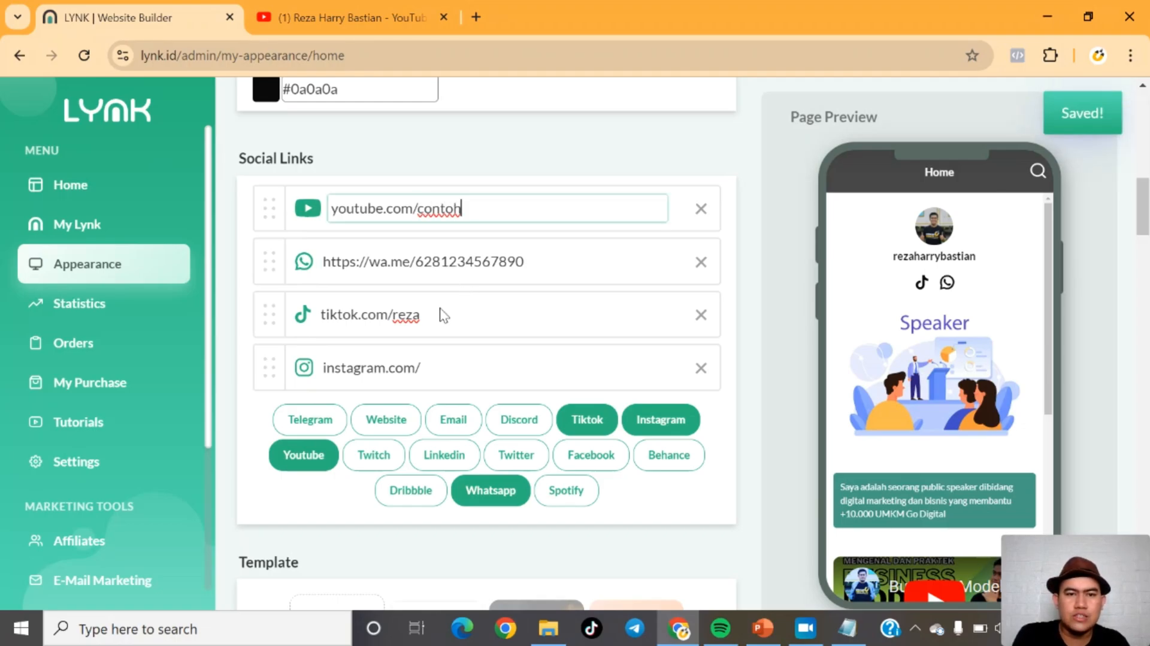
Step: Set the Instagram social link to instagram.com/contoh
{"action": "left_click", "coordinate": [438, 371]}
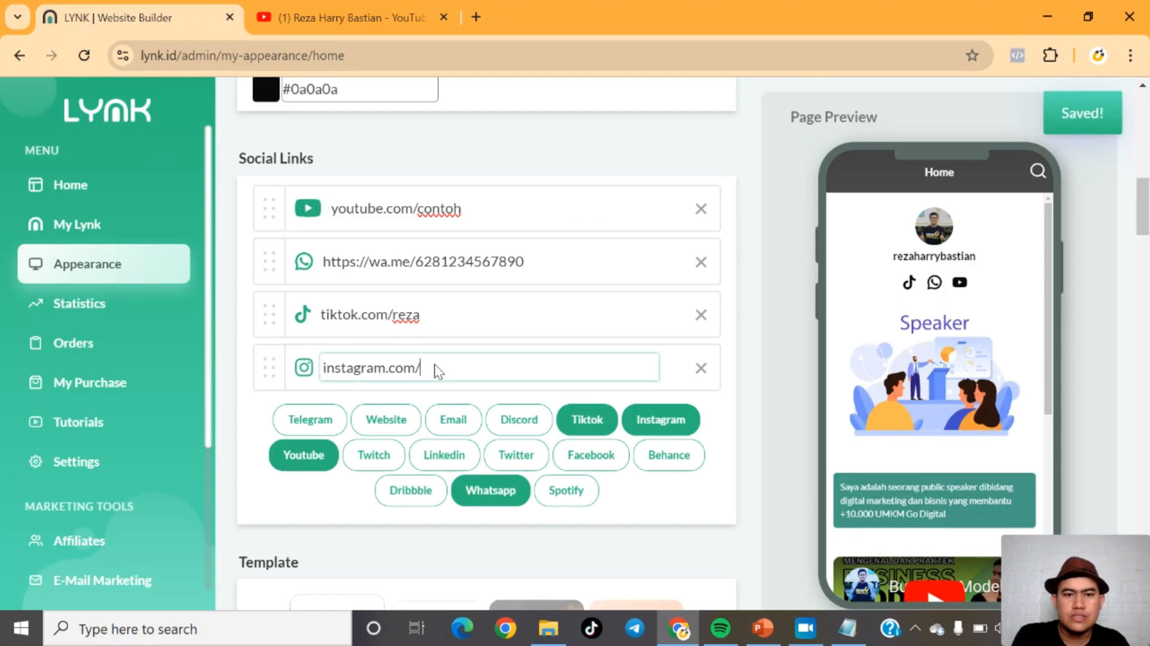
{"action": "type", "text": "reza"}
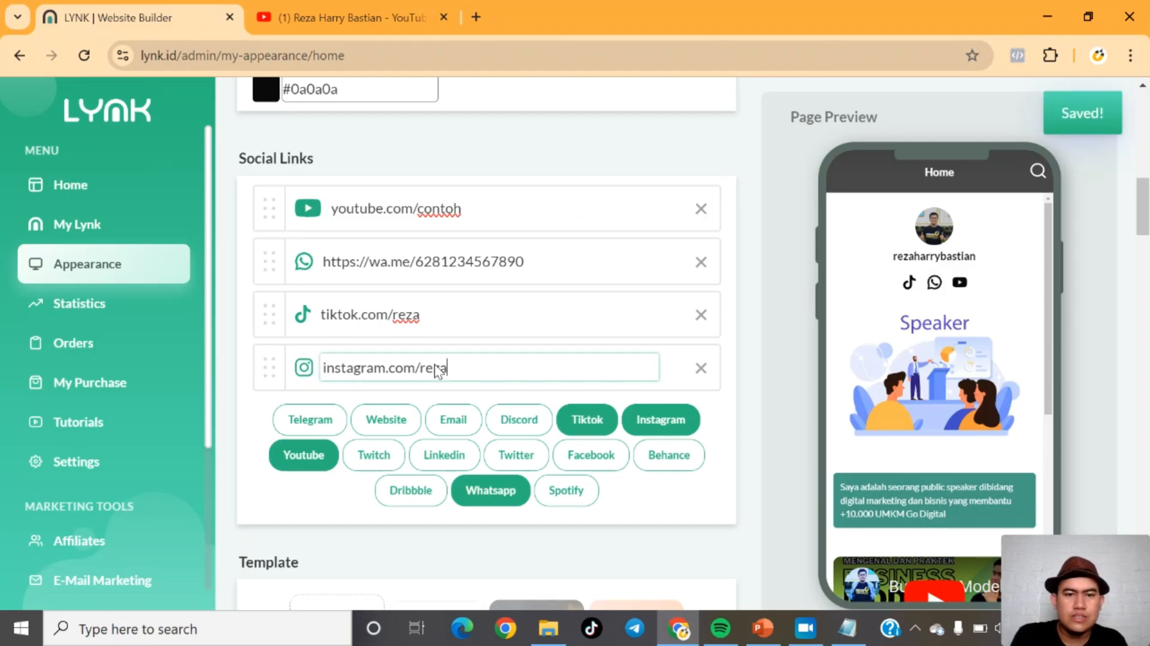
{"action": "key", "text": "BackSpace"}
{"action": "key", "text": "BackSpace"}
{"action": "key", "text": "BackSpace"}
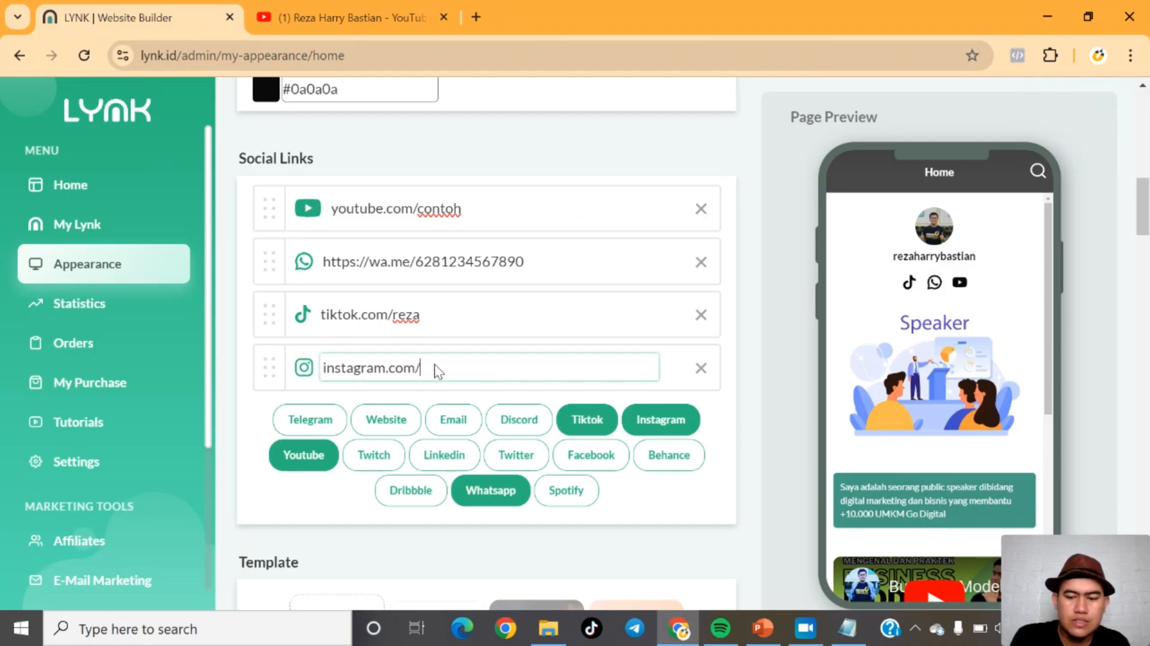
{"action": "type", "text": "contph"}
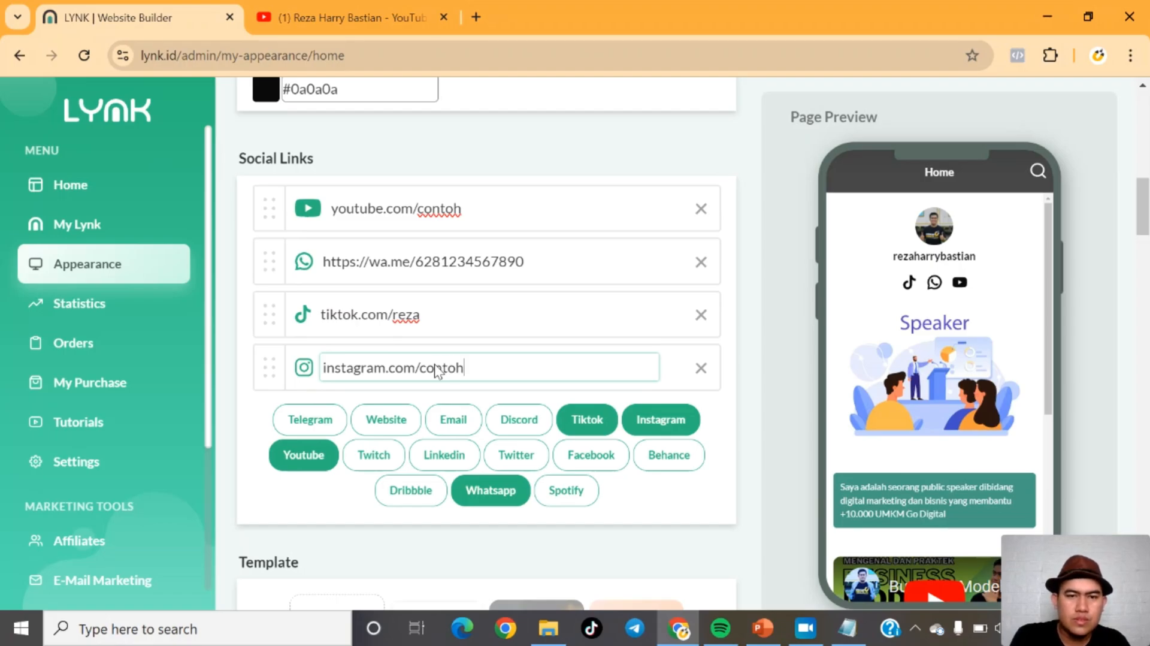
Step: Change the TikTok social link to tiktok.com/contoh
{"action": "left_click", "coordinate": [441, 318]}
{"action": "key", "text": "BackSpace"}
{"action": "key", "text": "BackSpace"}
{"action": "key", "text": "BackSpace"}
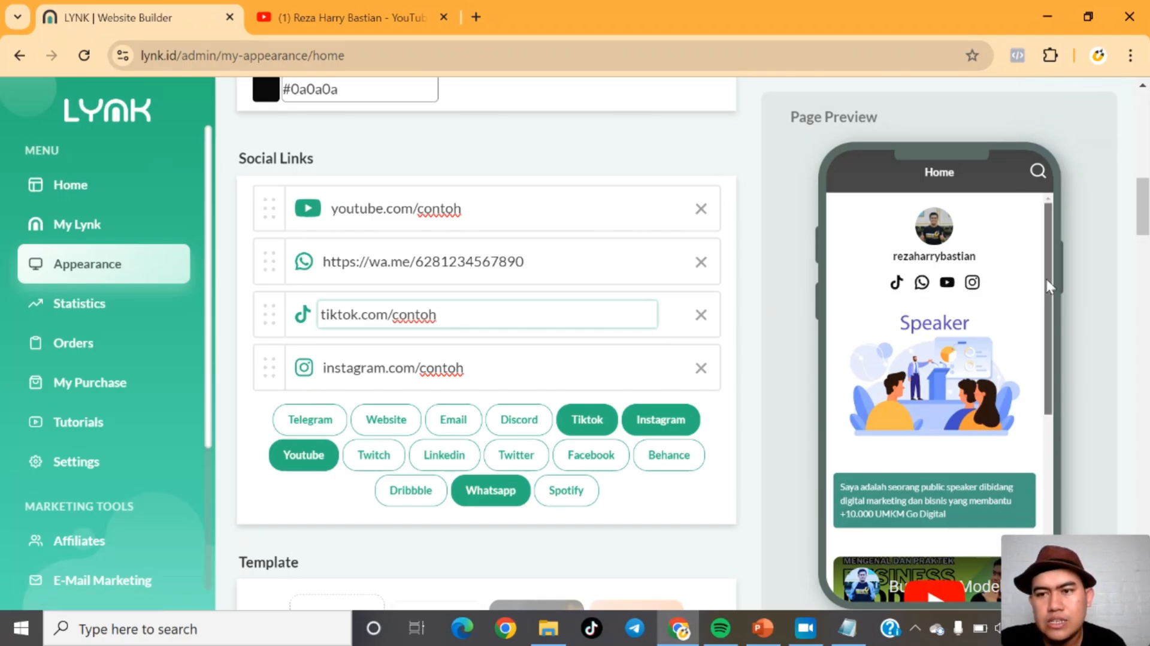
Step: Scroll through the page preview and the appearance settings to review the social links
{"action": "scroll", "coordinate": [1046, 279], "scroll_direction": "down", "scroll_amount": 5}
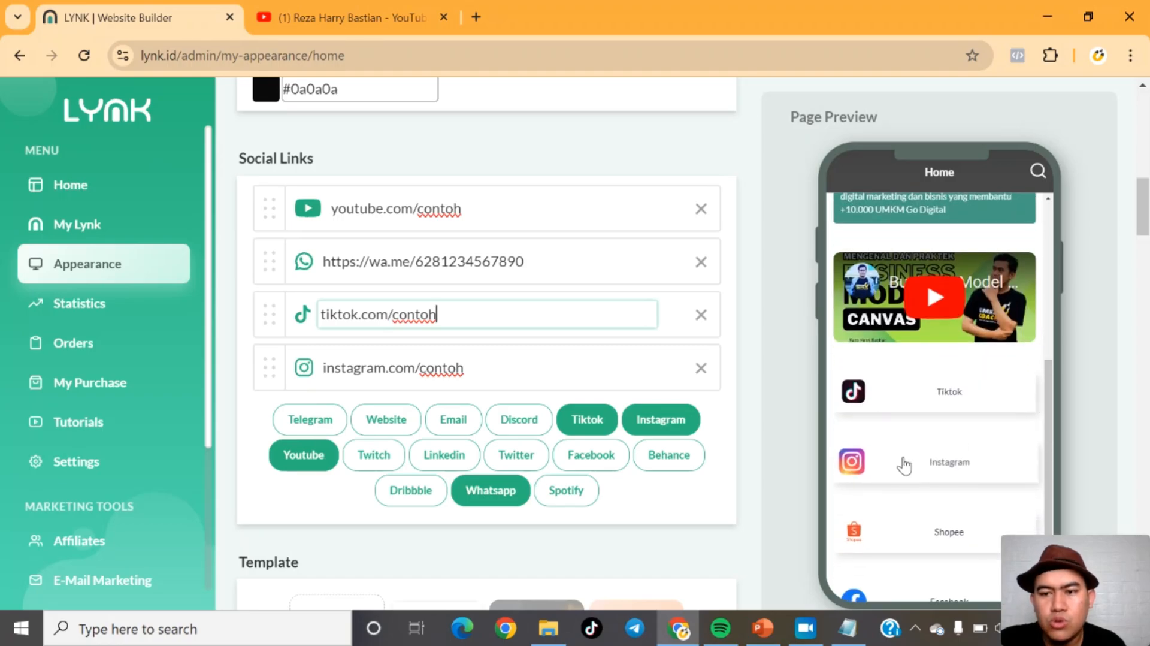
{"action": "scroll", "coordinate": [1047, 428], "scroll_direction": "down", "scroll_amount": 1}
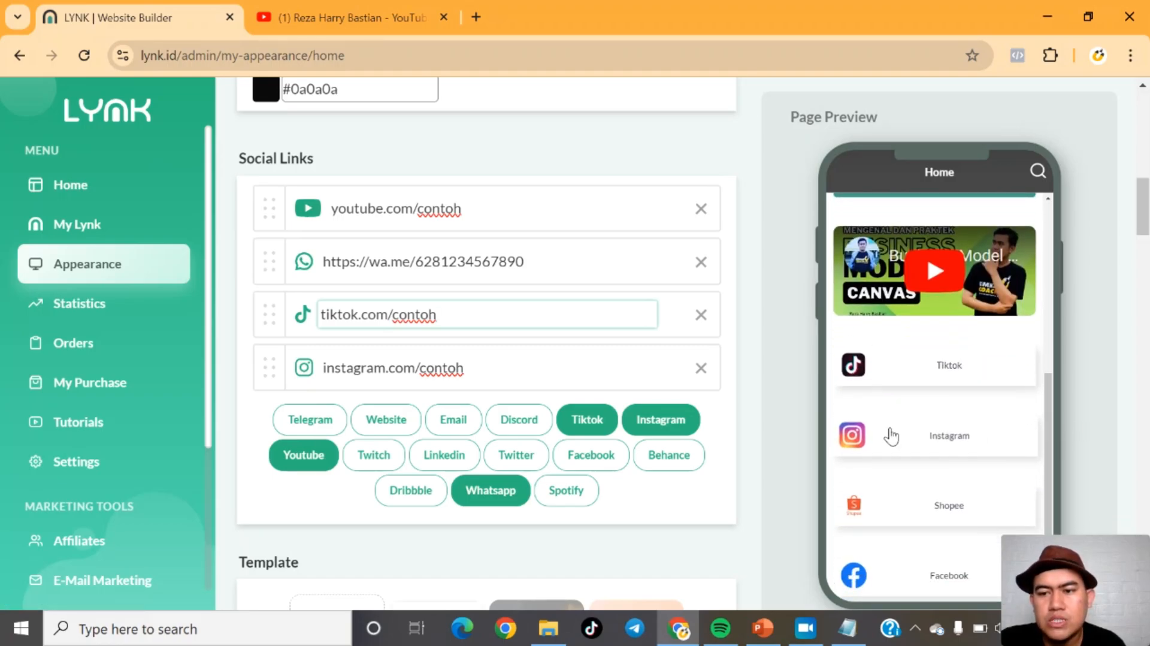
{"action": "mouse_move", "coordinate": [1047, 434]}
{"action": "left_mouse_down"}
{"action": "mouse_move", "coordinate": [1056, 336]}
{"action": "mouse_move", "coordinate": [1044, 447]}
{"action": "left_mouse_up"}
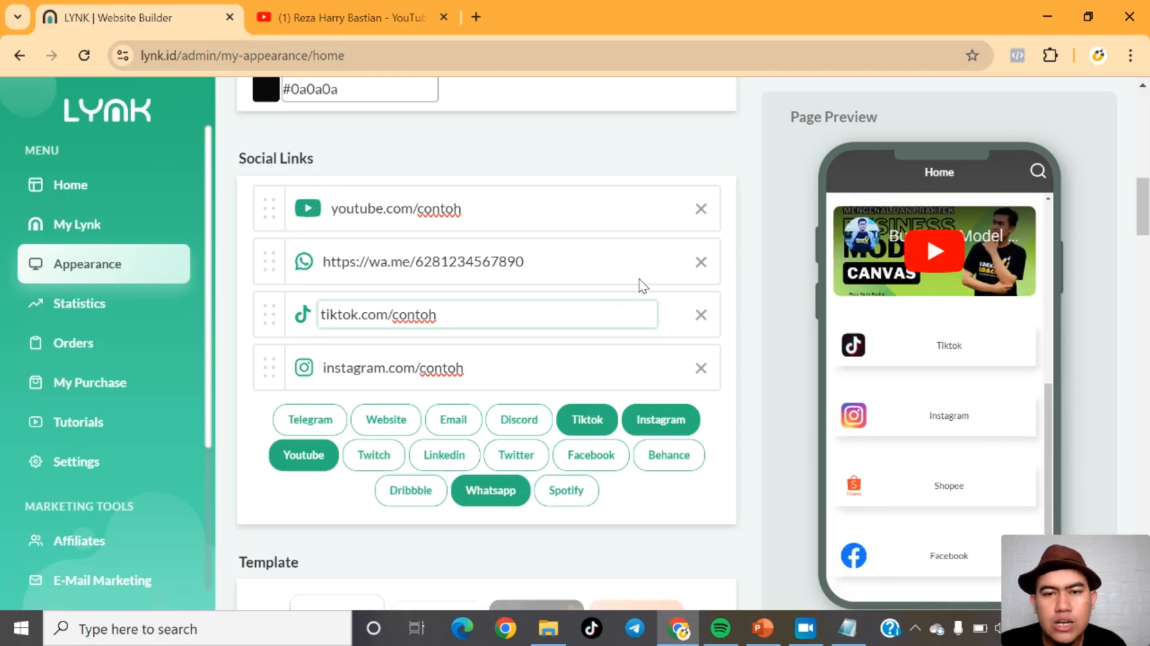
{"action": "left_click_drag", "start_coordinate": [1144, 207], "coordinate": [1146, 321]}
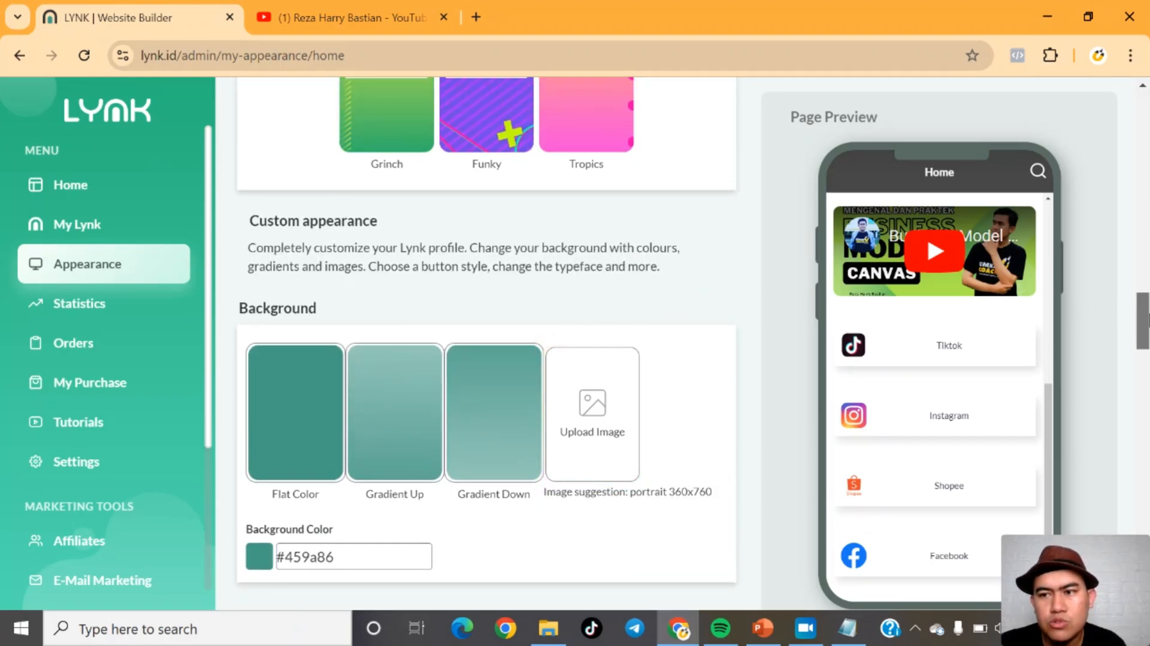
{"action": "left_click_drag", "start_coordinate": [1146, 320], "coordinate": [1146, 248]}
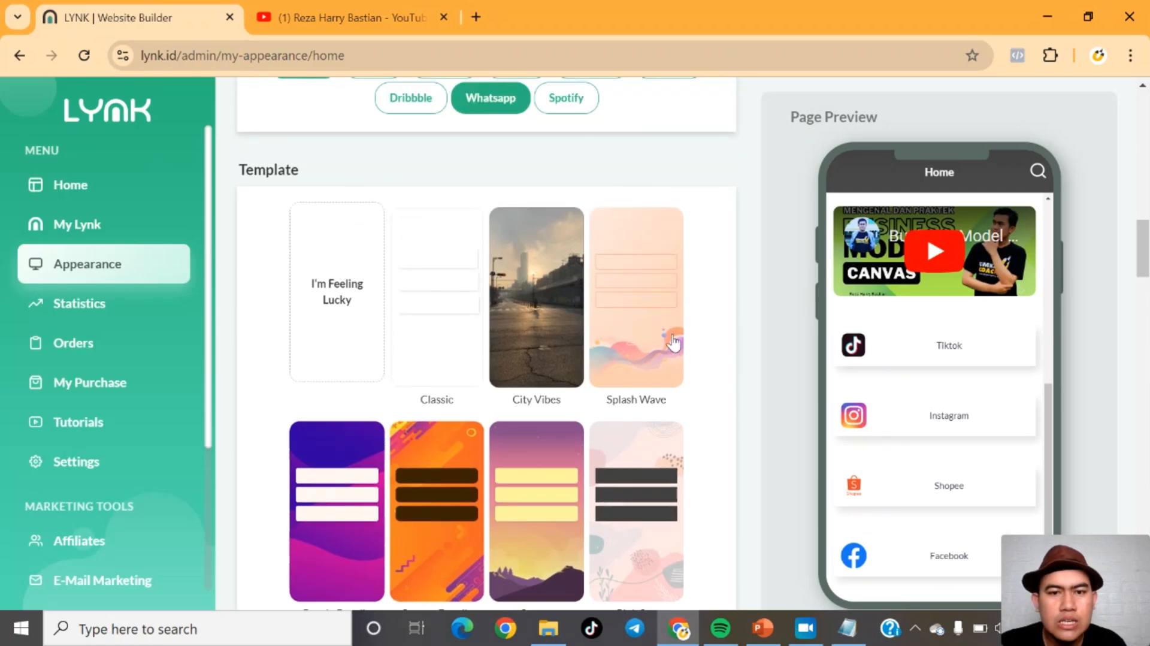
{"action": "left_click", "coordinate": [539, 323]}
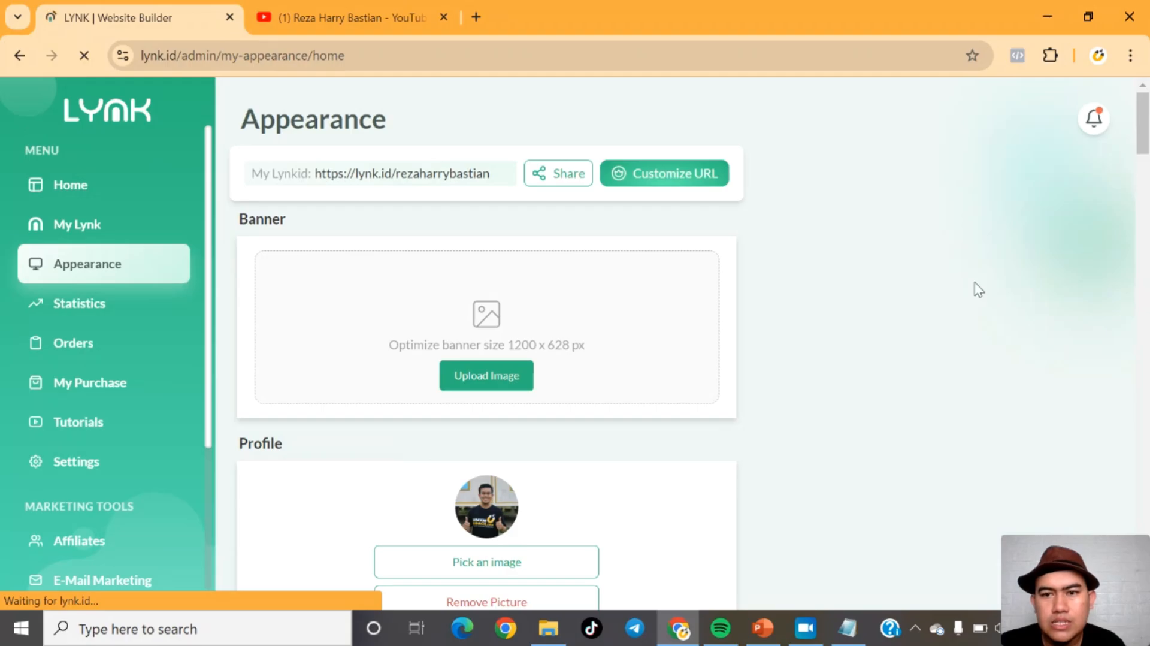
{"action": "mouse_move", "coordinate": [1146, 135]}
{"action": "left_mouse_down"}
{"action": "mouse_move", "coordinate": [1148, 393]}
{"action": "mouse_move", "coordinate": [1148, 326]}
{"action": "left_mouse_up"}
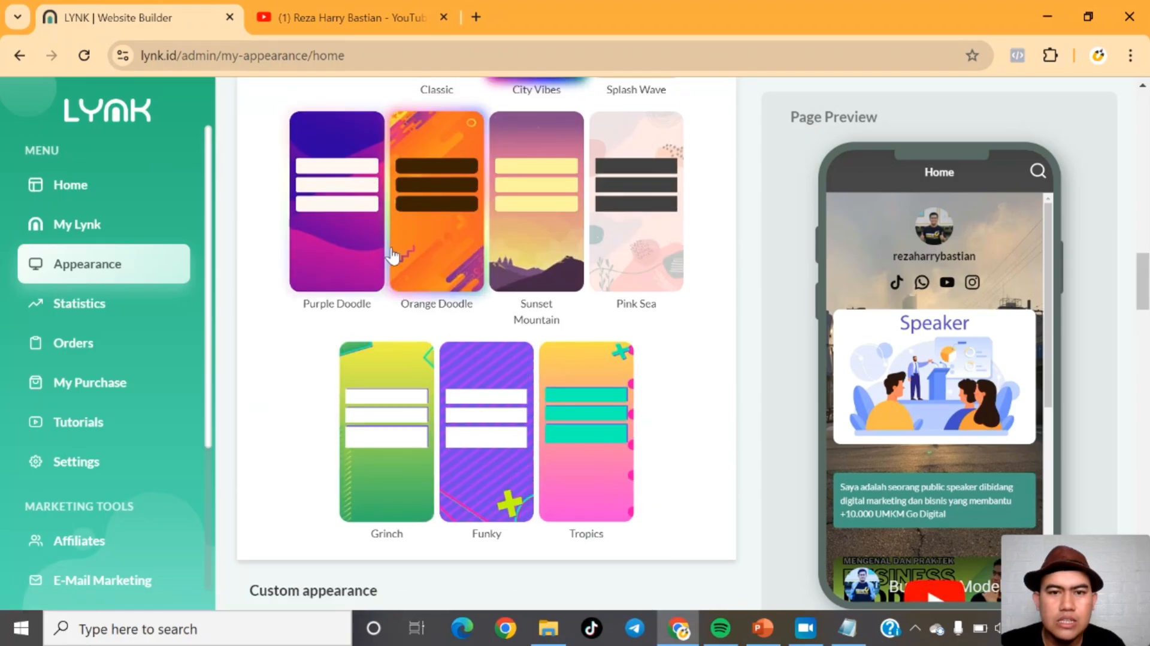
{"action": "left_click", "coordinate": [344, 256]}
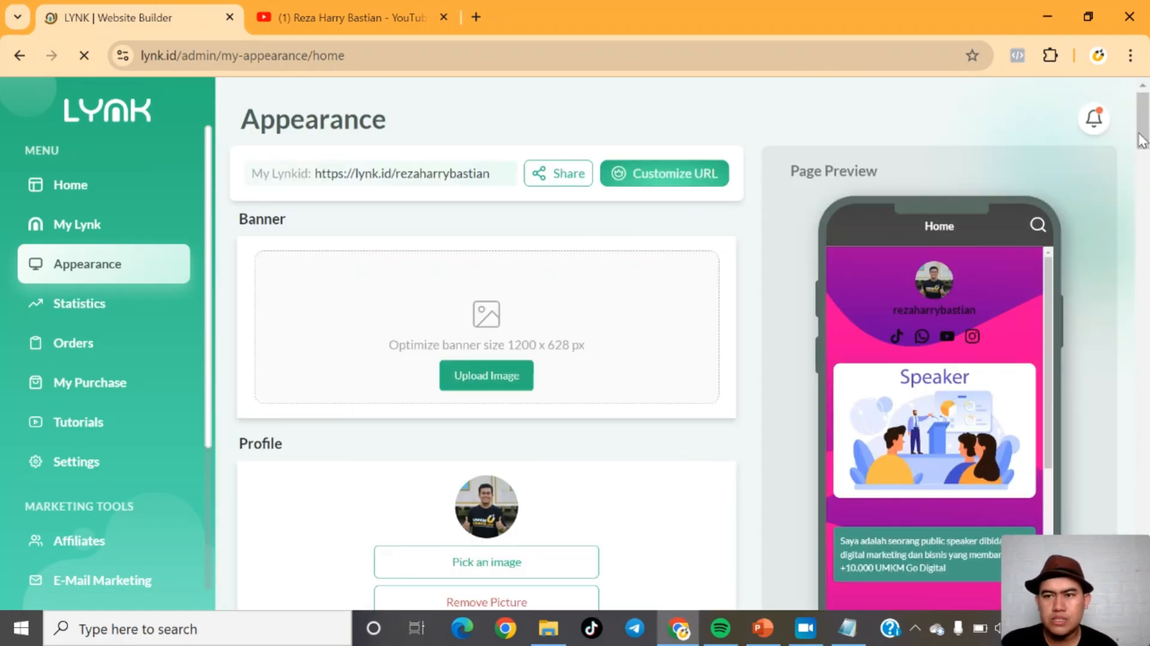
{"action": "scroll", "coordinate": [617, 285], "scroll_direction": "down", "scroll_amount": 20}
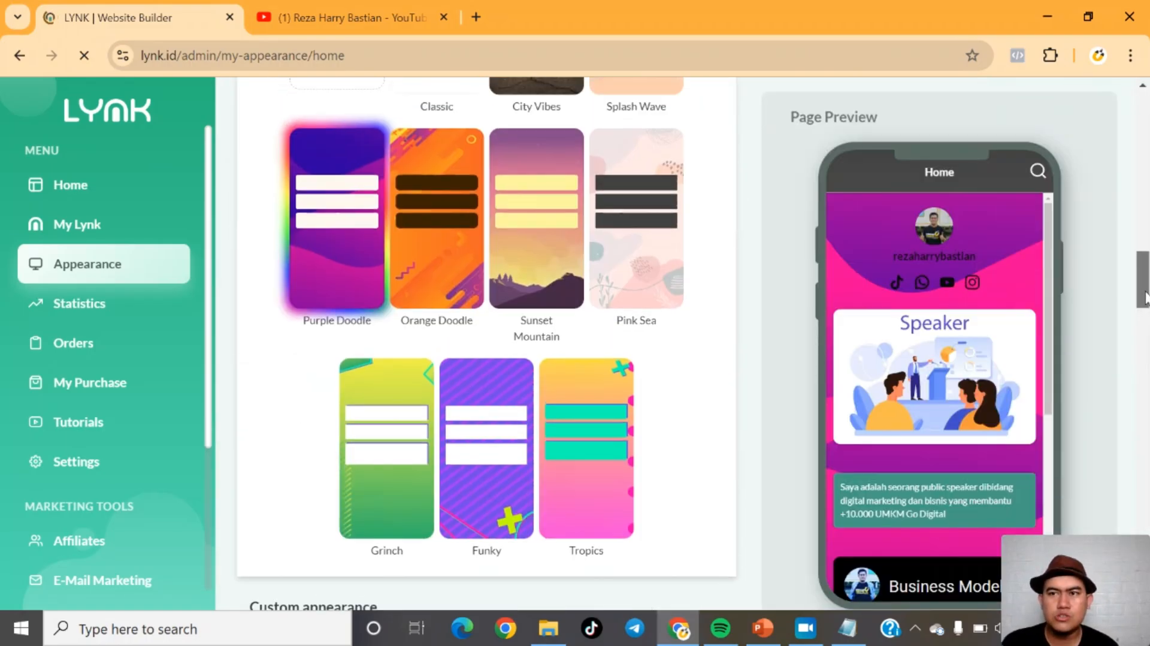
Step: Apply the Sunset Mountain template to the page
{"action": "left_click", "coordinate": [536, 277]}
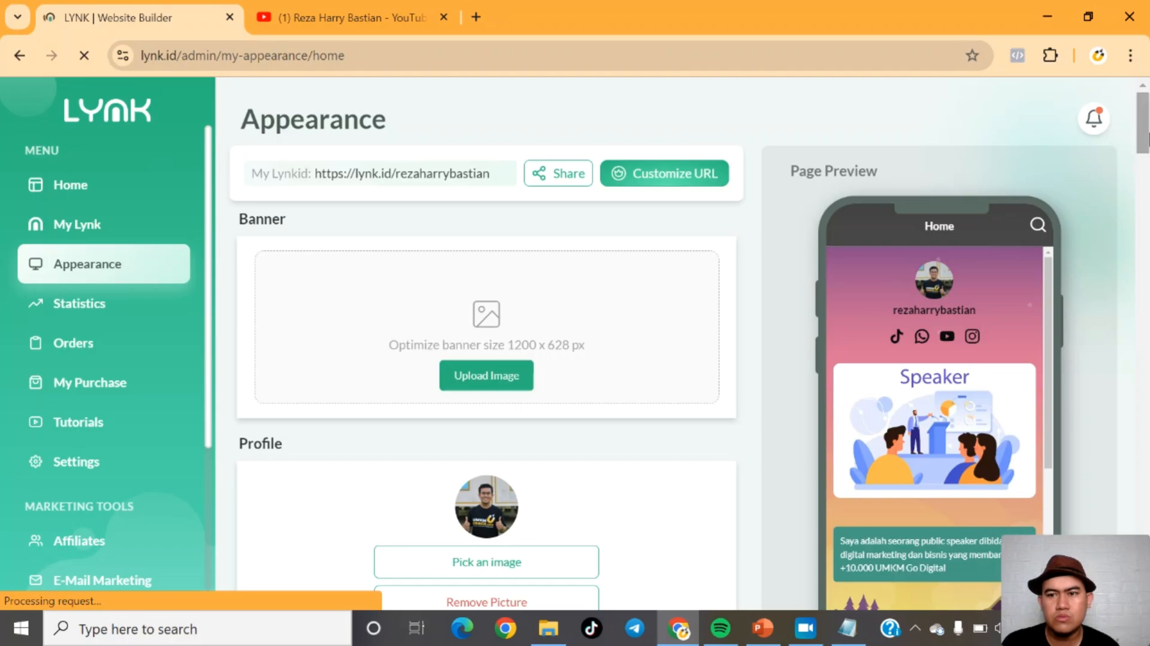
{"action": "scroll", "coordinate": [1057, 249], "scroll_direction": "down", "scroll_amount": 5}
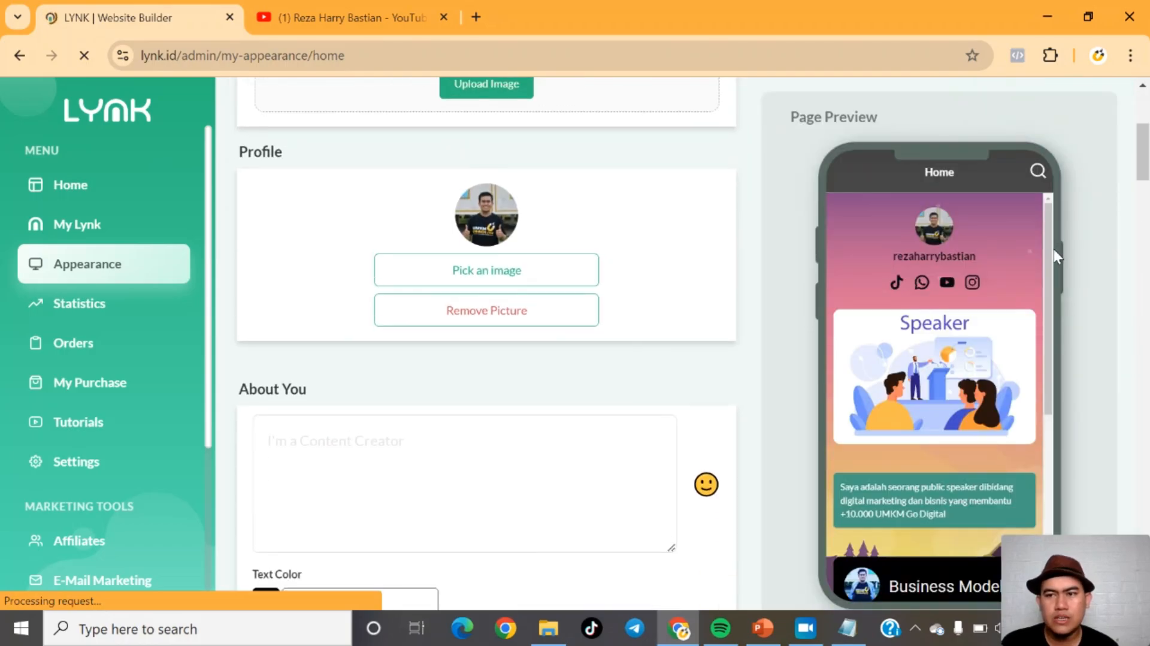
{"action": "left_click_drag", "start_coordinate": [1047, 246], "coordinate": [1041, 376]}
{"action": "left_click_drag", "start_coordinate": [1144, 138], "coordinate": [1145, 361]}
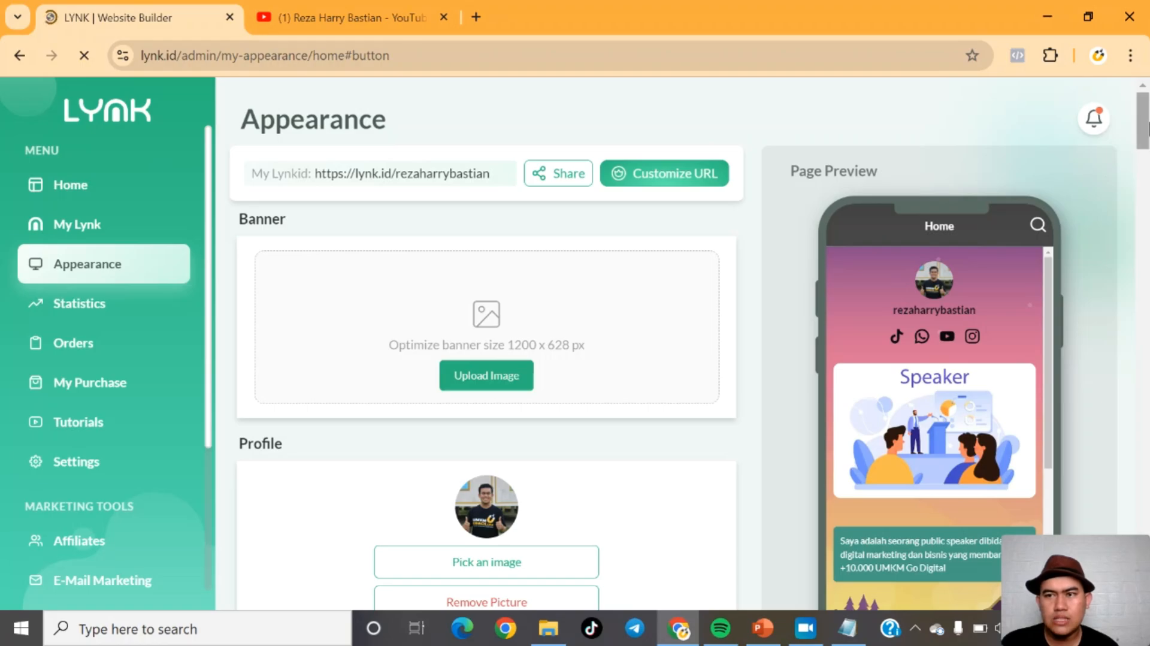
Step: Set the page font to Poppins
{"action": "scroll", "coordinate": [1146, 145], "scroll_direction": "down", "scroll_amount": 9}
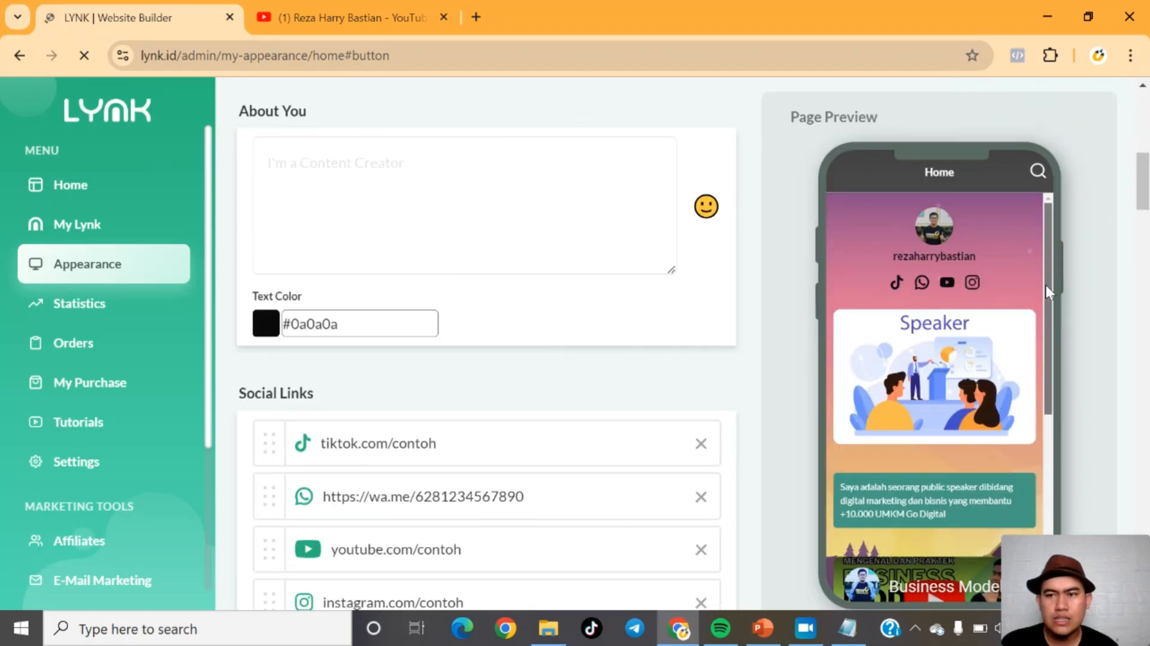
{"action": "scroll", "coordinate": [958, 389], "scroll_direction": "down", "scroll_amount": 5}
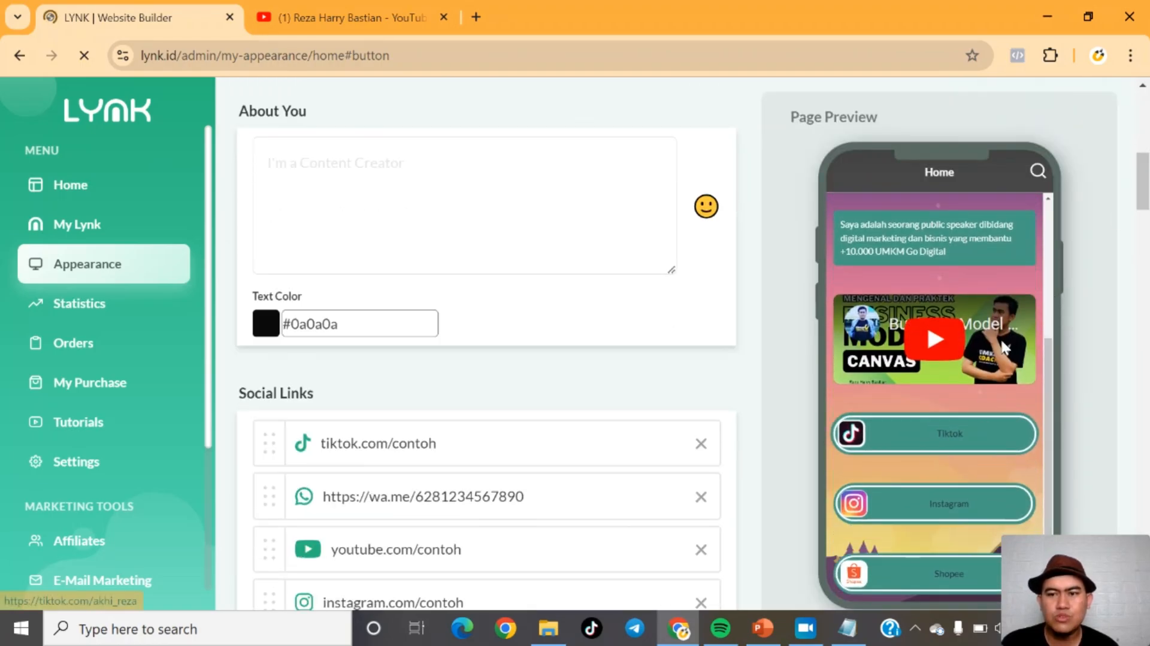
{"action": "left_click_drag", "start_coordinate": [1139, 174], "coordinate": [1148, 421]}
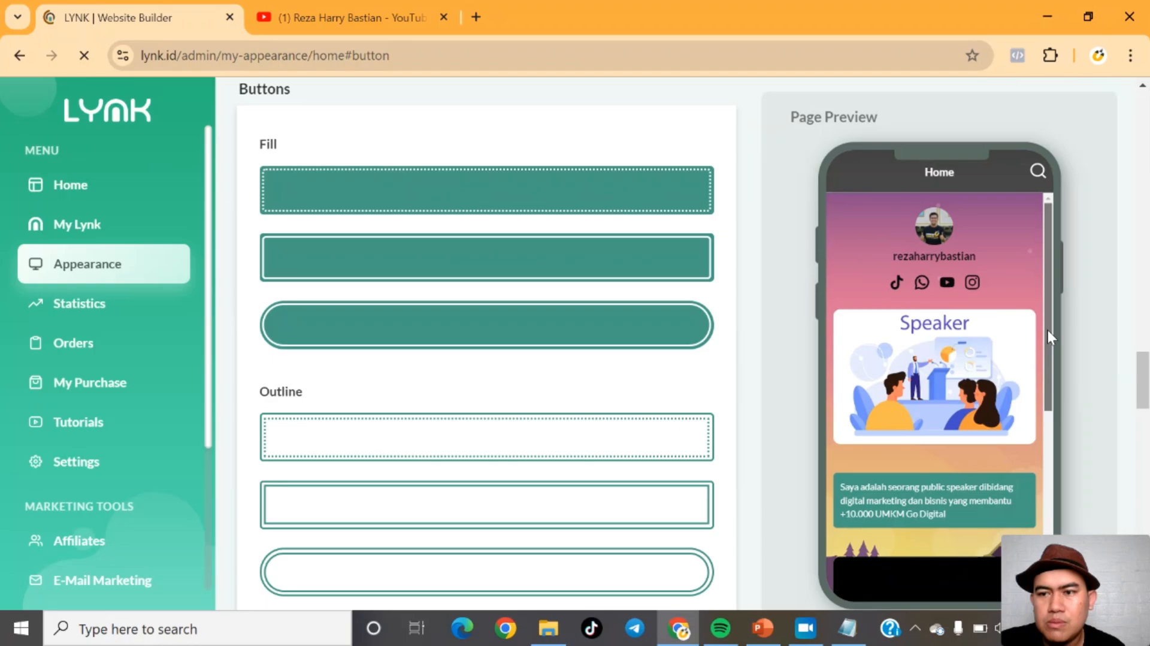
{"action": "left_click_drag", "start_coordinate": [1047, 328], "coordinate": [1047, 468]}
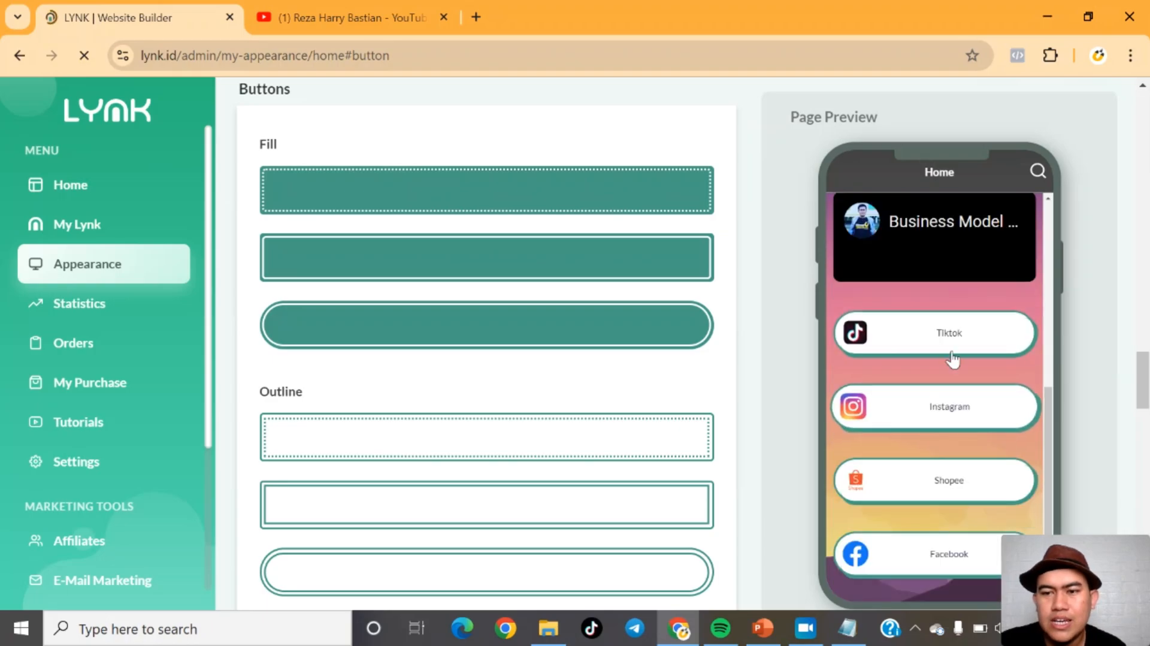
{"action": "left_click_drag", "start_coordinate": [1145, 372], "coordinate": [1145, 473]}
{"action": "scroll", "coordinate": [418, 335], "scroll_direction": "down", "scroll_amount": 5}
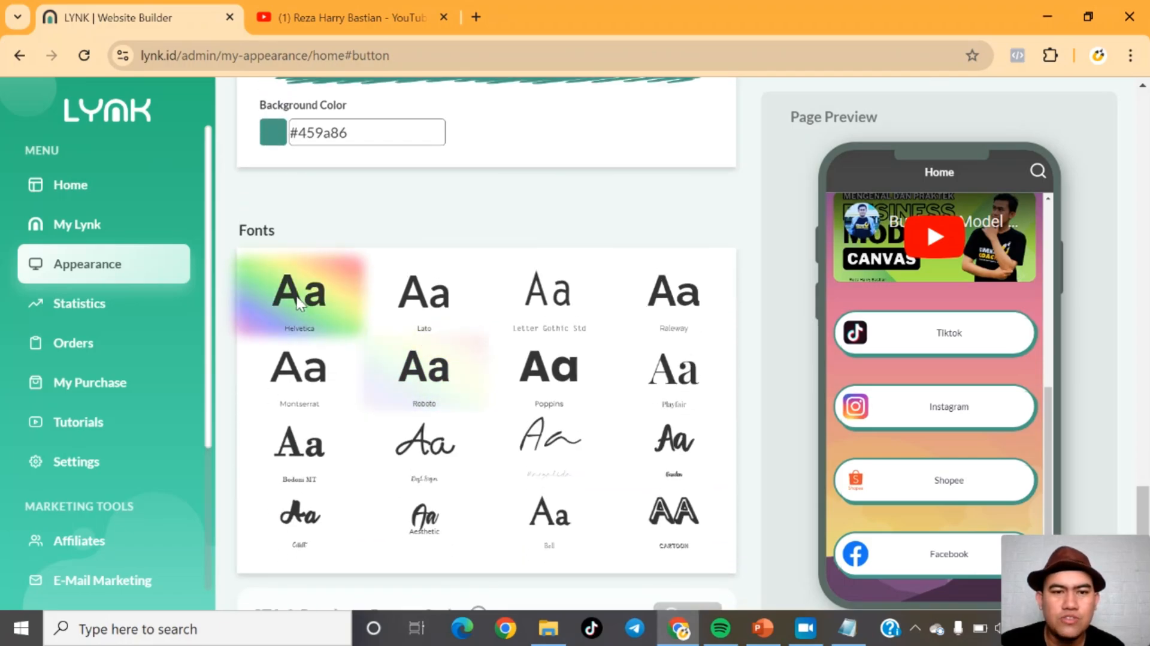
{"action": "left_click", "coordinate": [550, 378]}
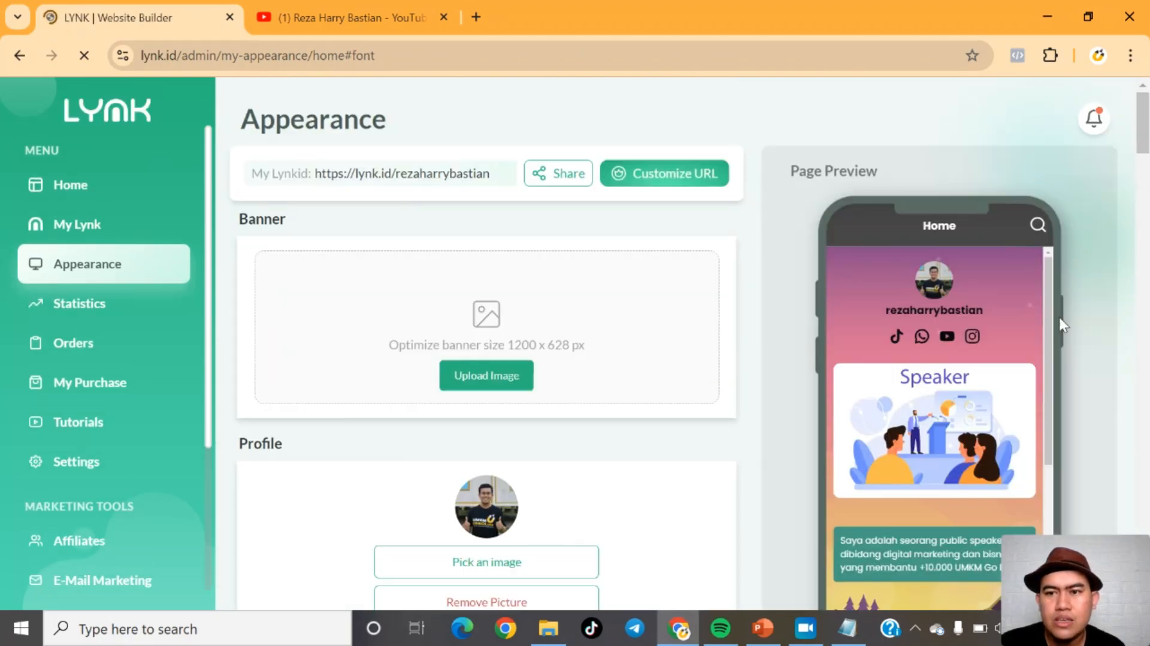
Step: Scroll through the remaining appearance settings and the page preview to review the styling
{"action": "left_click_drag", "start_coordinate": [1050, 322], "coordinate": [1047, 460]}
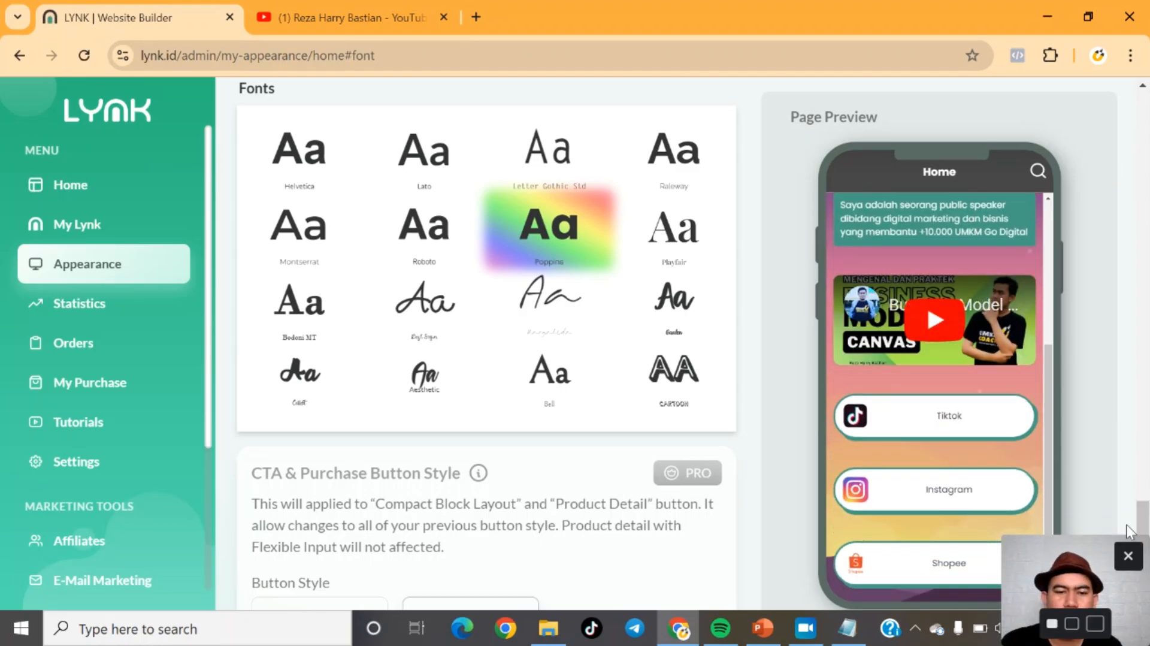
{"action": "scroll", "coordinate": [1144, 557], "scroll_direction": "down", "scroll_amount": 5}
{"action": "scroll", "coordinate": [1144, 557], "scroll_direction": "down", "scroll_amount": 1}
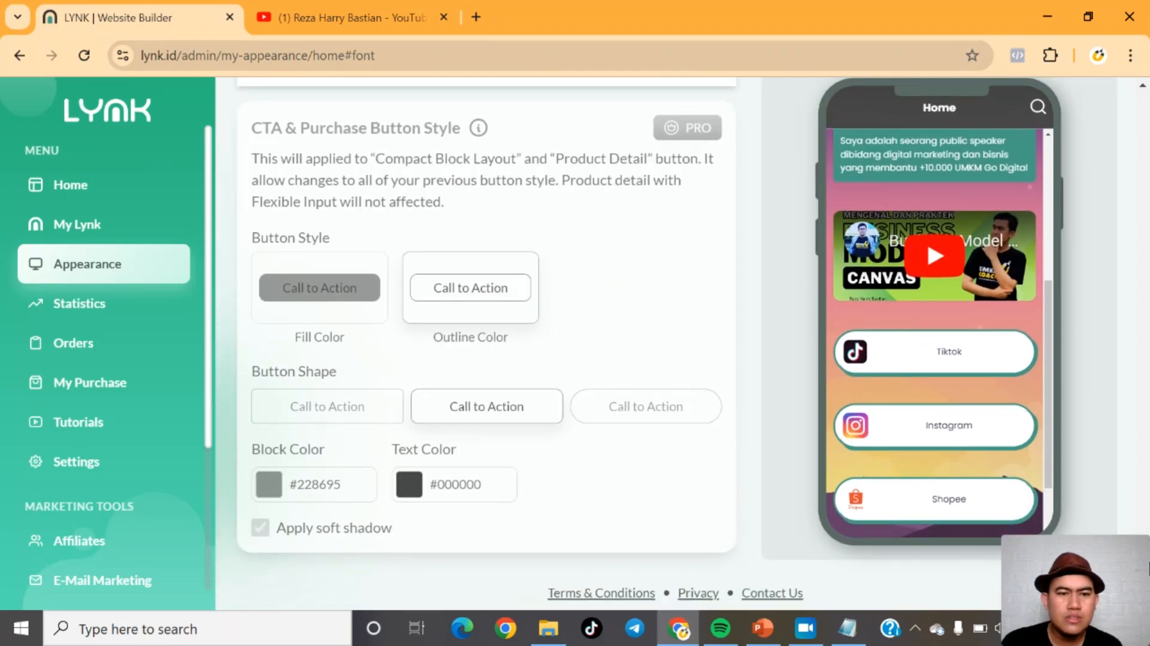
{"action": "mouse_move", "coordinate": [1101, 579]}
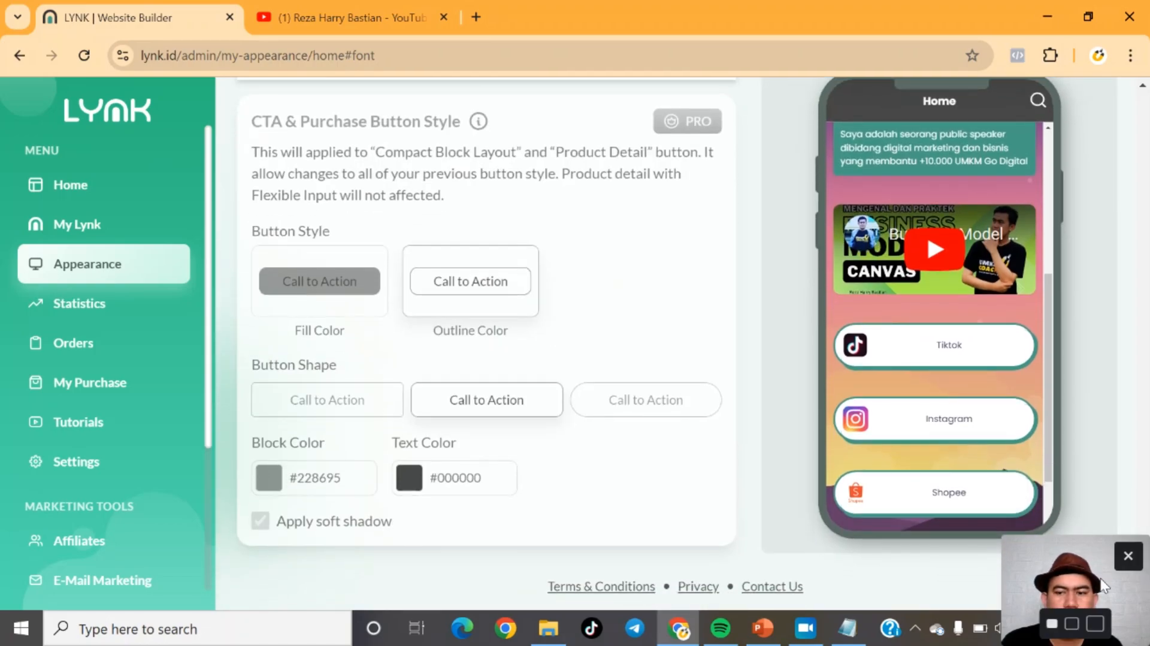
{"action": "mouse_move", "coordinate": [1065, 582]}
{"action": "left_mouse_down"}
{"action": "mouse_move", "coordinate": [954, 558]}
{"action": "mouse_move", "coordinate": [1064, 588]}
{"action": "mouse_move", "coordinate": [1050, 591]}
{"action": "left_mouse_up"}
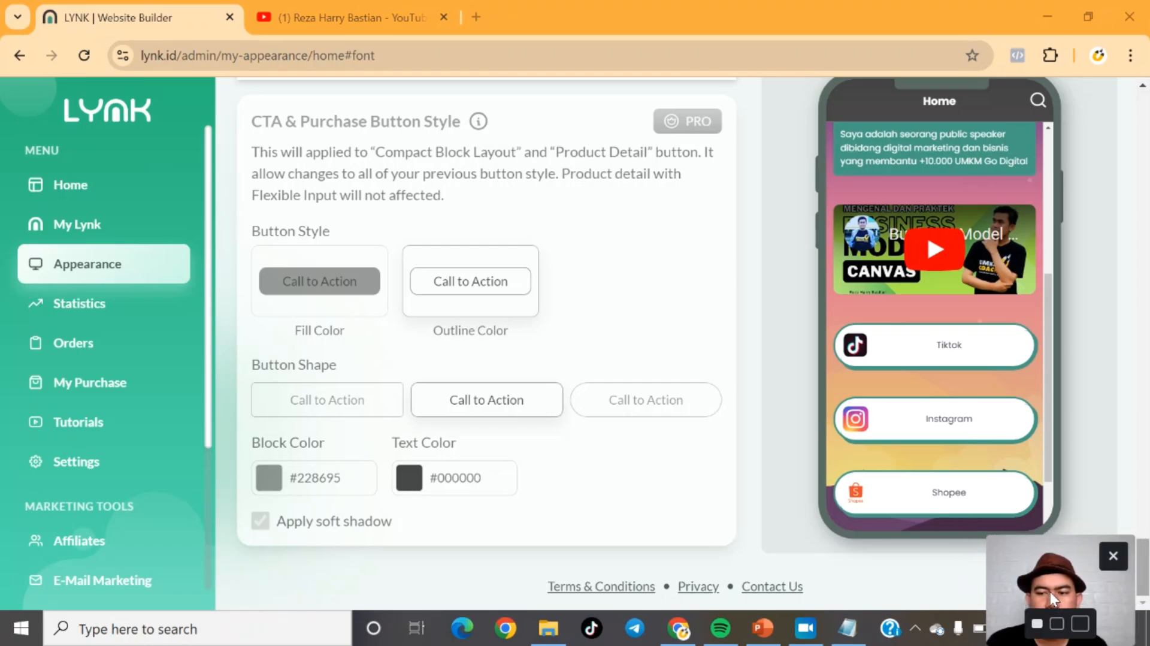
{"action": "scroll", "coordinate": [1145, 551], "scroll_direction": "up", "scroll_amount": 3}
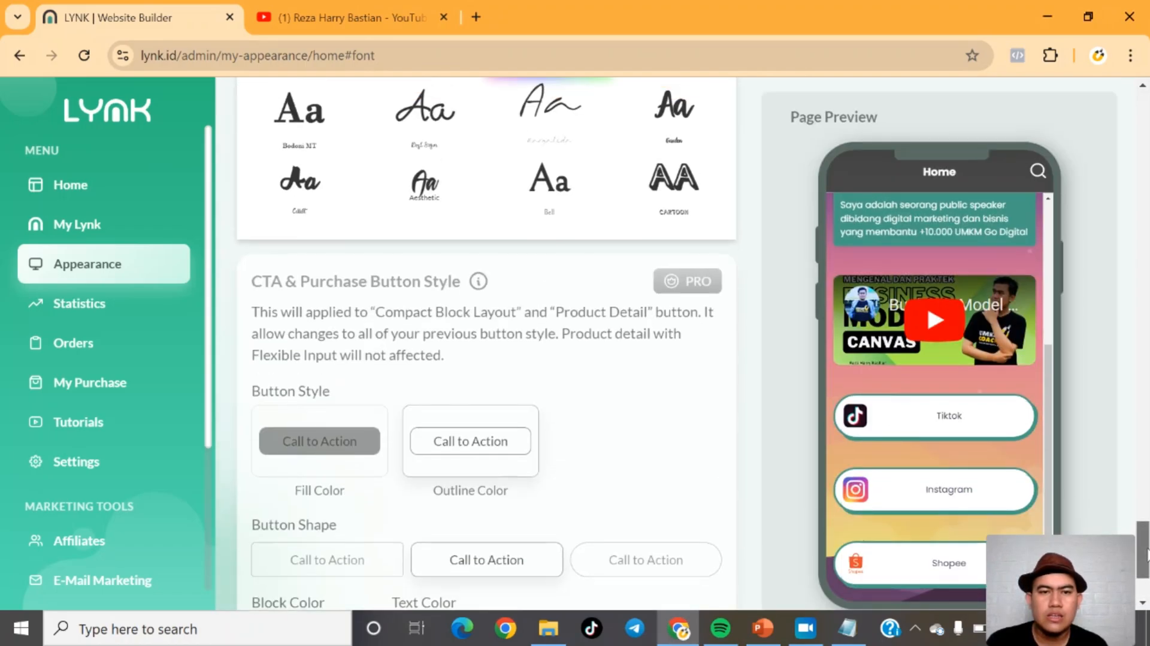
{"action": "scroll", "coordinate": [1017, 452], "scroll_direction": "up", "scroll_amount": 4}
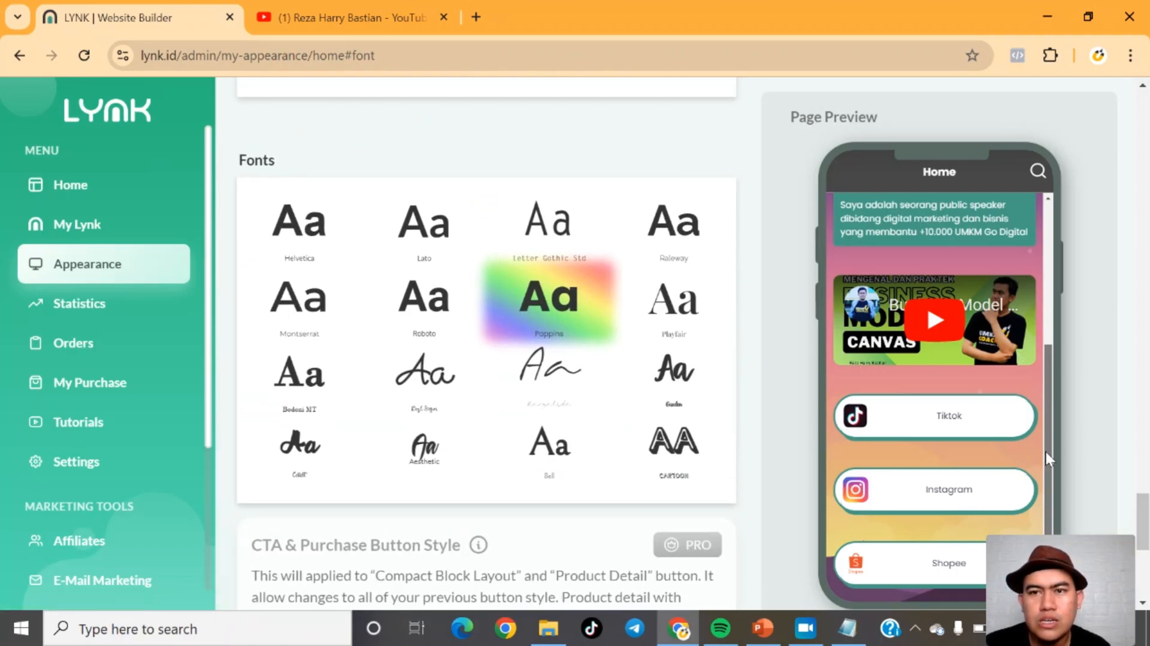
{"action": "left_click_drag", "start_coordinate": [1046, 452], "coordinate": [1041, 272]}
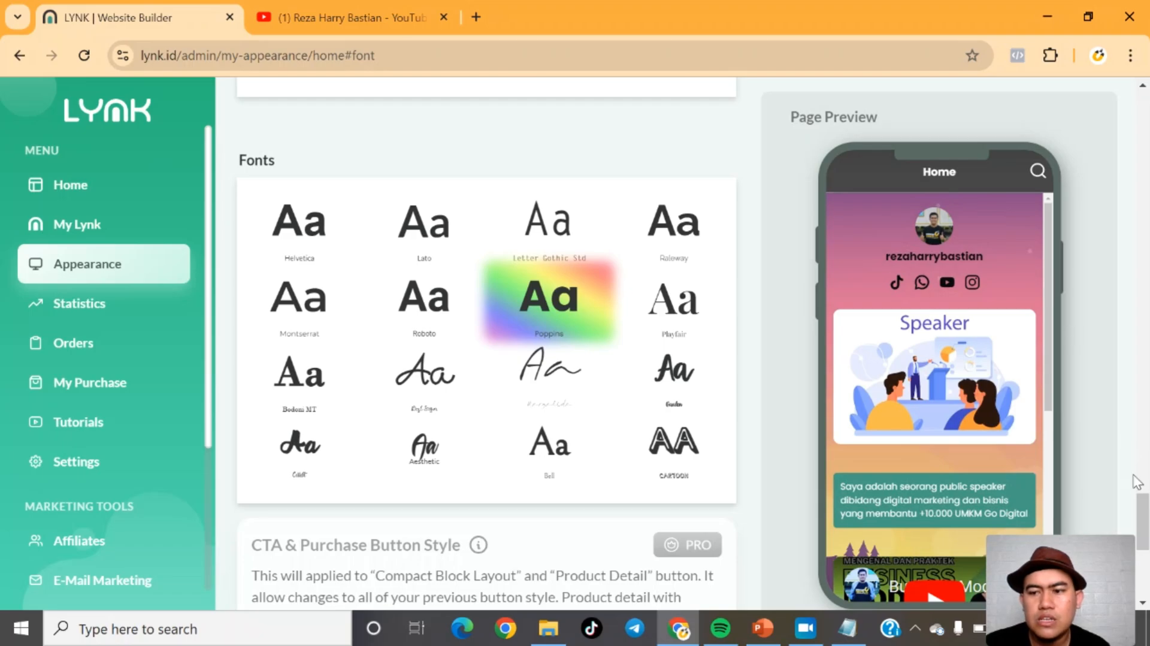
{"action": "left_click_drag", "start_coordinate": [1143, 513], "coordinate": [1147, 110]}
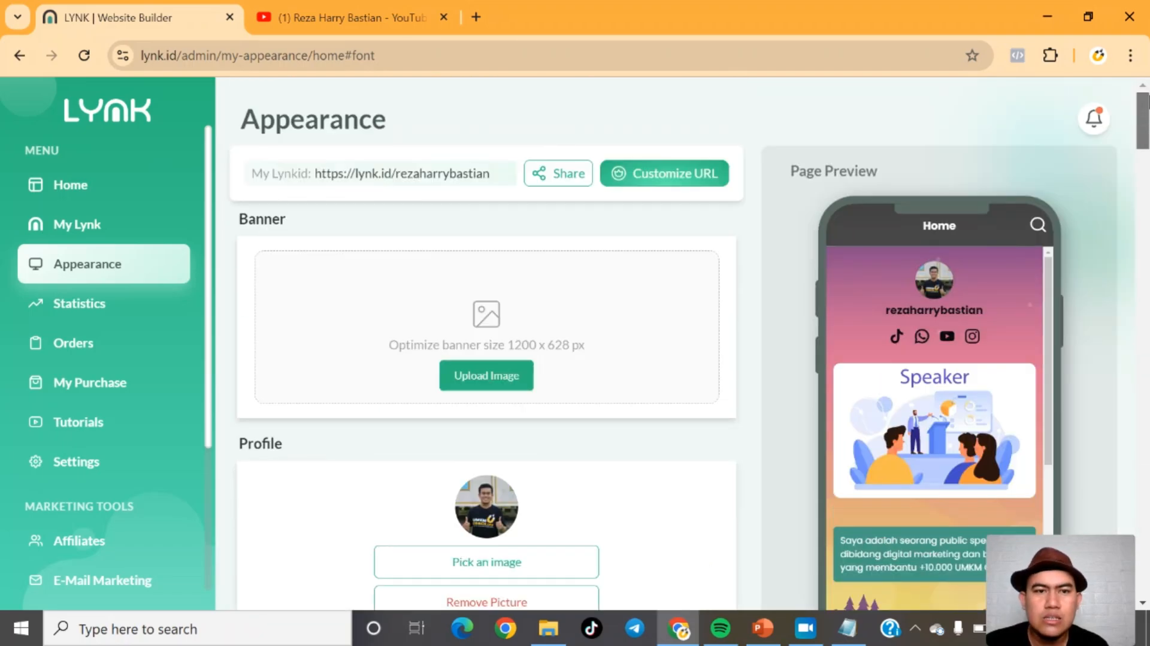
Step: Open the public Lynk page in a new tab, scroll through it, and return to the builder
{"action": "left_click", "coordinate": [407, 186]}
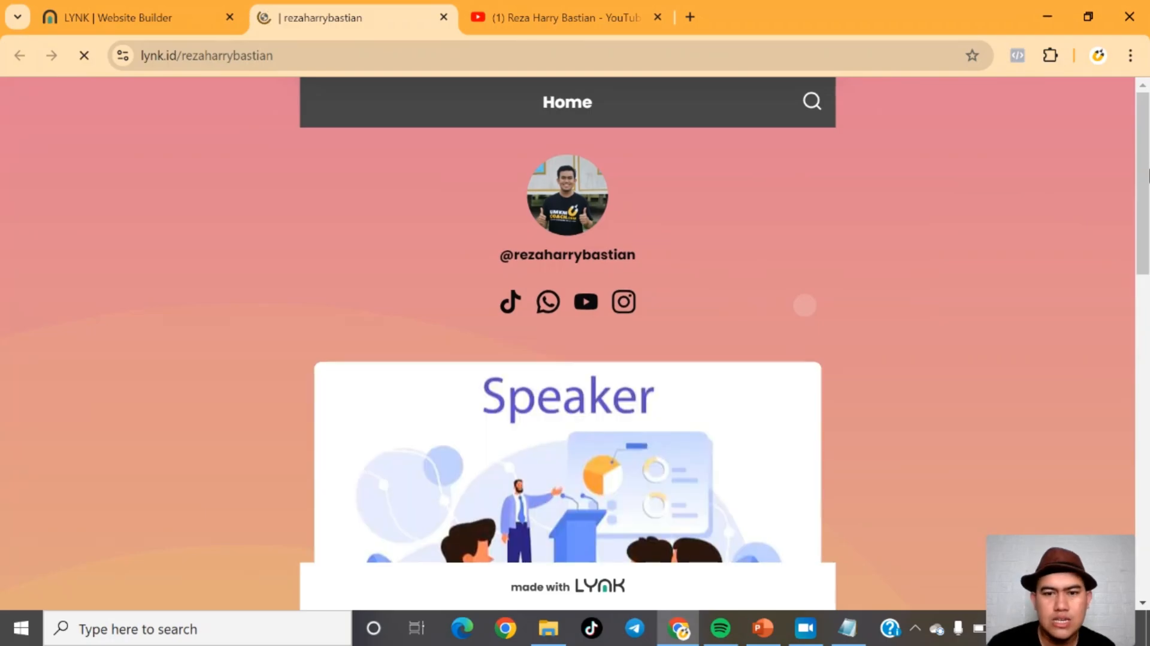
{"action": "left_click_drag", "start_coordinate": [1148, 171], "coordinate": [1147, 510]}
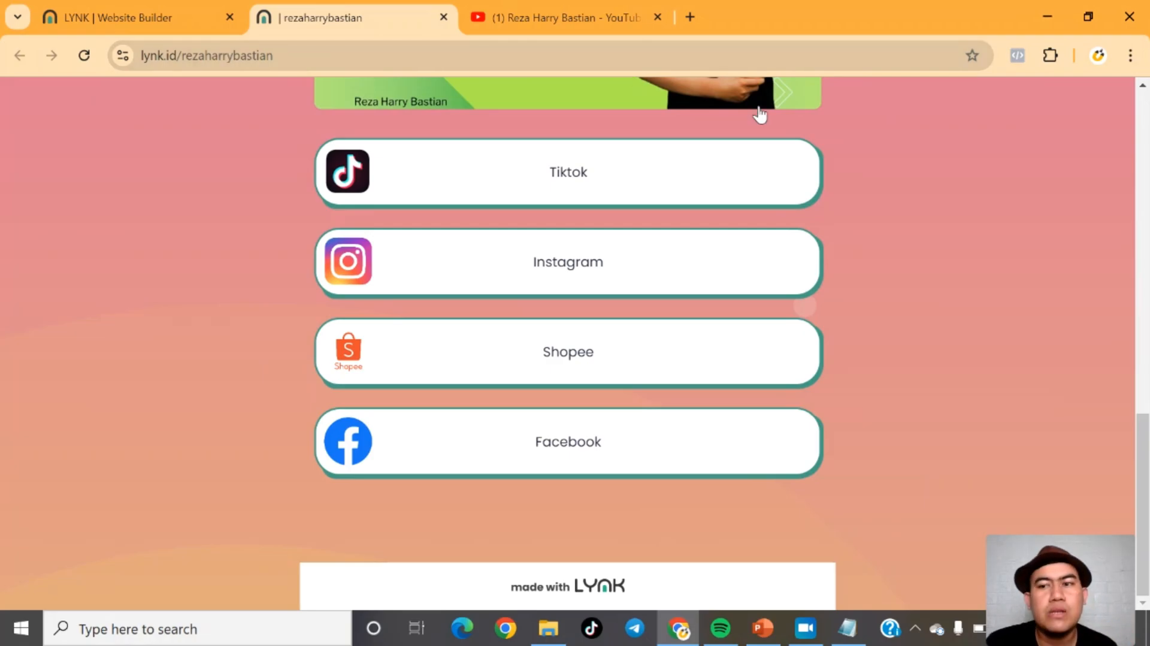
{"action": "mouse_move", "coordinate": [1145, 460]}
{"action": "left_mouse_down"}
{"action": "mouse_move", "coordinate": [1145, 135]}
{"action": "mouse_move", "coordinate": [1146, 444]}
{"action": "left_mouse_up"}
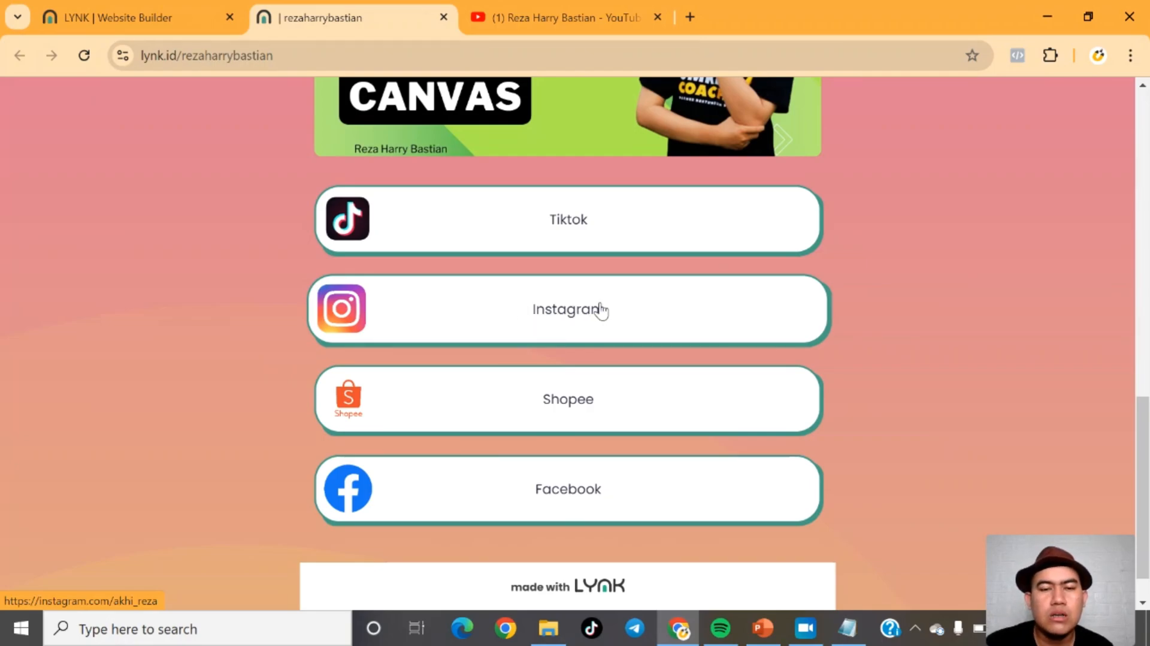
{"action": "left_click_drag", "start_coordinate": [1145, 442], "coordinate": [1145, 479]}
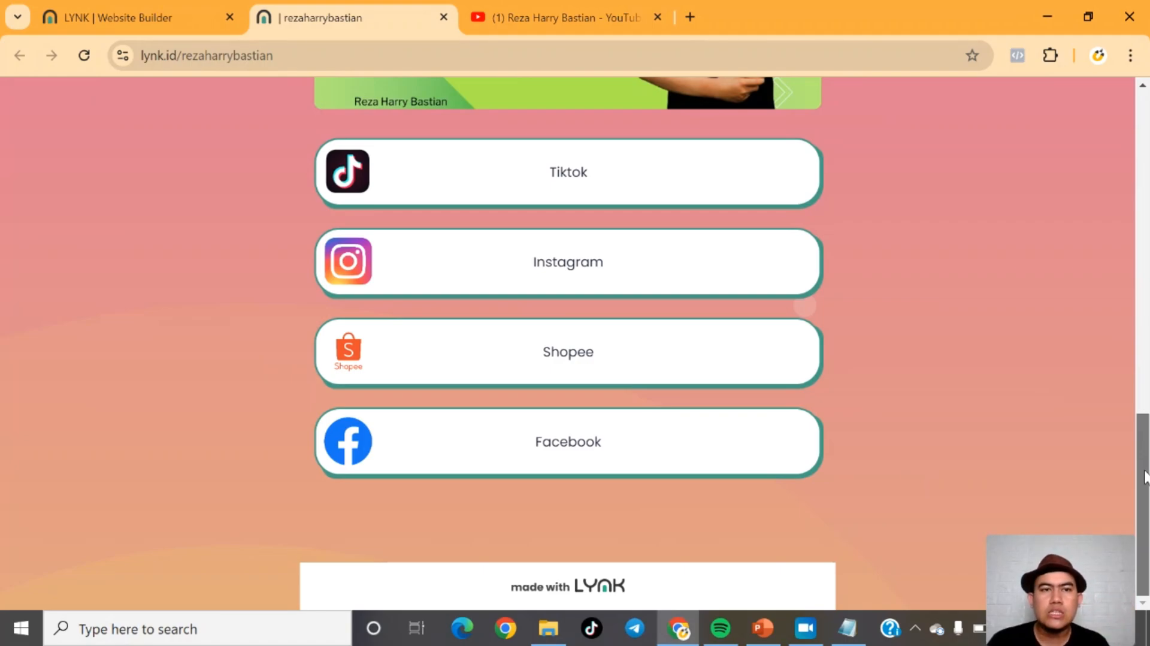
{"action": "left_click", "coordinate": [162, 24]}
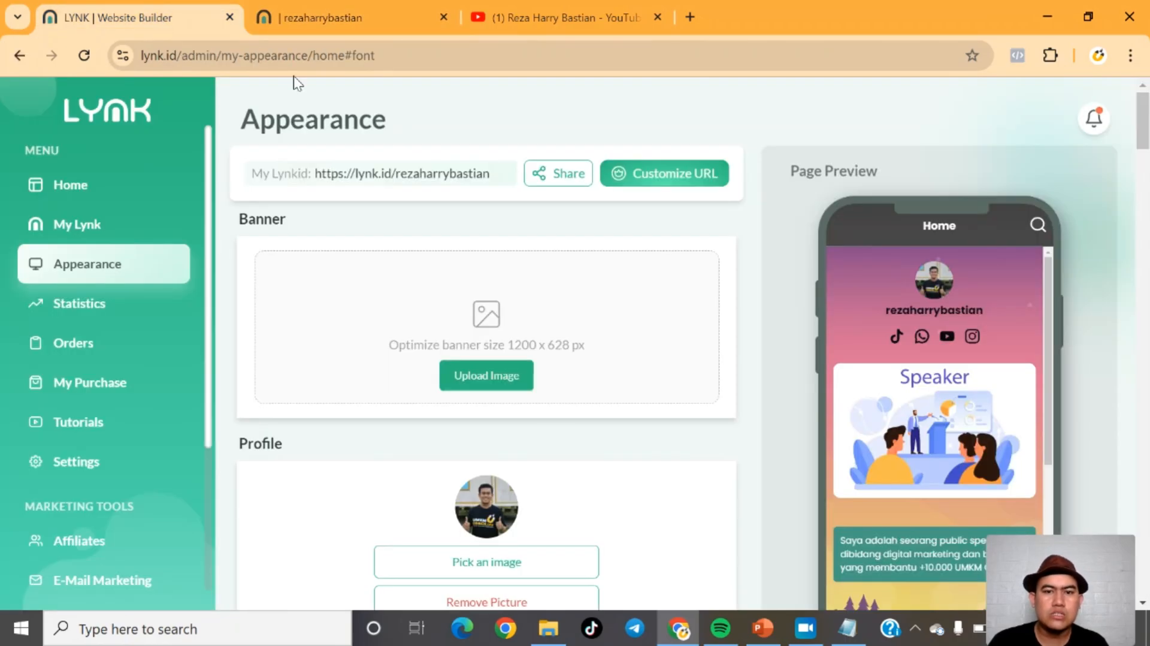
Step: Open the Statistics page of the dashboard
{"action": "mouse_move", "coordinate": [1046, 318]}
{"action": "left_mouse_down"}
{"action": "mouse_move", "coordinate": [1054, 436]}
{"action": "mouse_move", "coordinate": [1054, 341]}
{"action": "left_mouse_up"}
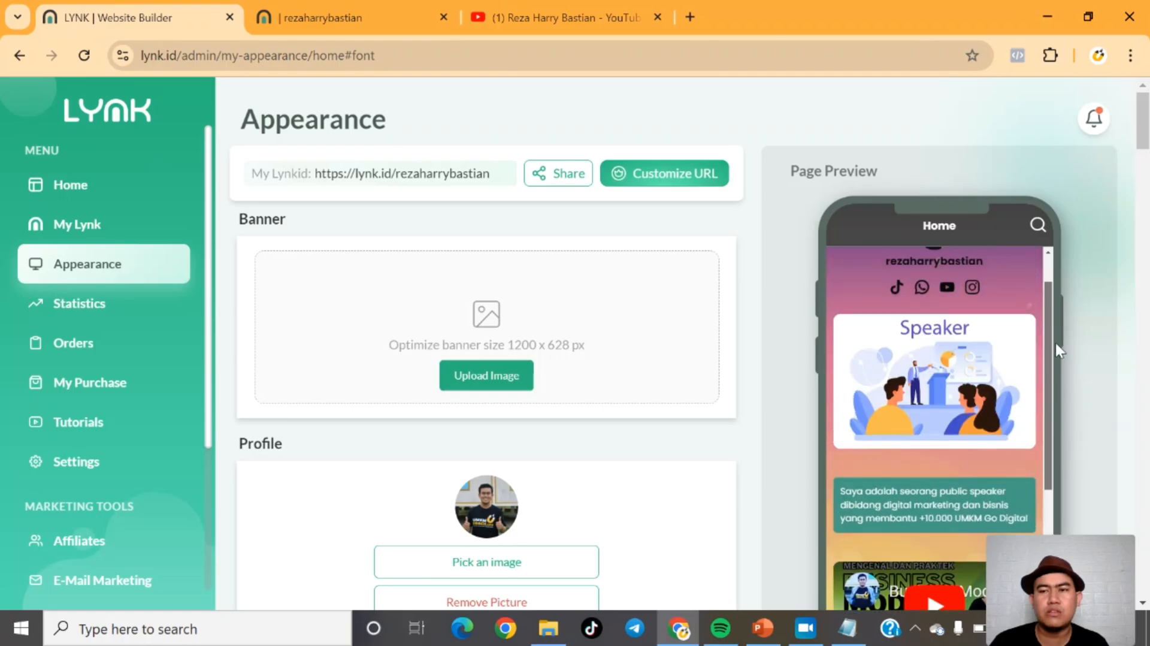
{"action": "mouse_move", "coordinate": [1145, 128]}
{"action": "left_mouse_down"}
{"action": "mouse_move", "coordinate": [1145, 159]}
{"action": "mouse_move", "coordinate": [1145, 129]}
{"action": "left_mouse_up"}
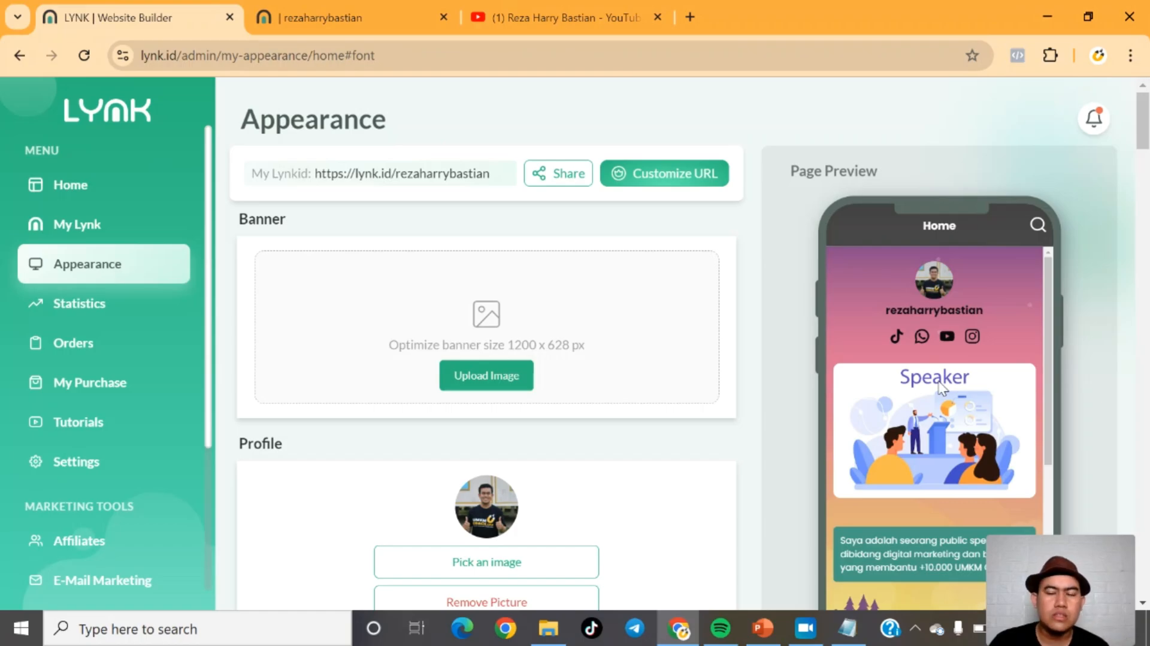
{"action": "left_click", "coordinate": [79, 303]}
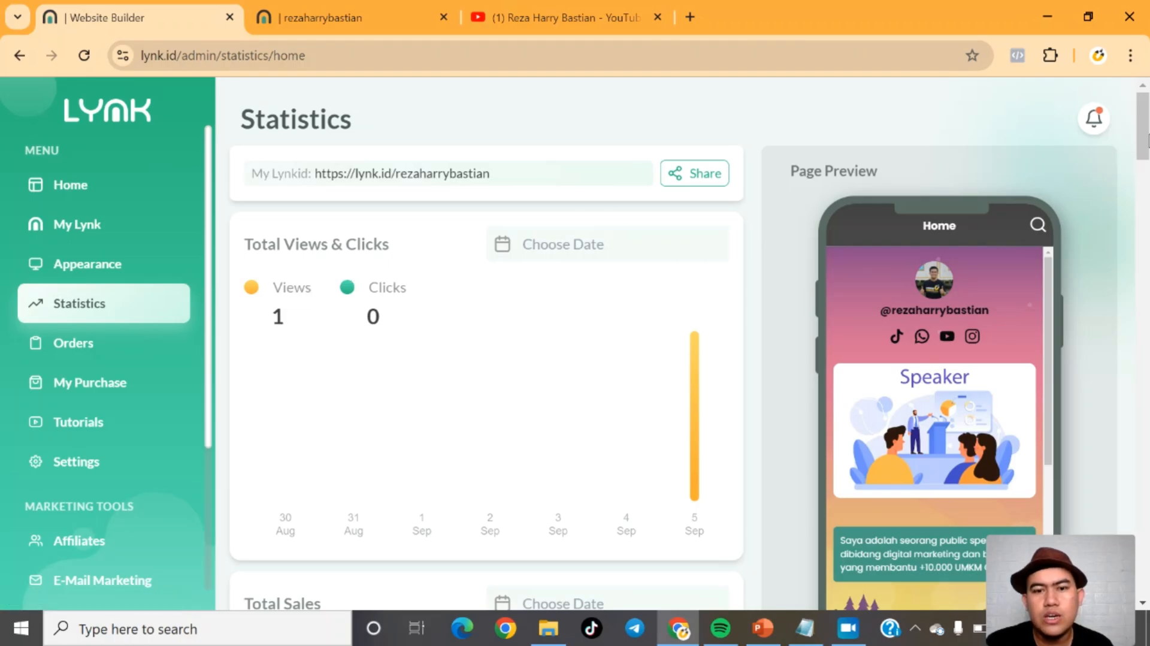
{"action": "mouse_move", "coordinate": [1147, 141]}
{"action": "left_mouse_down"}
{"action": "mouse_move", "coordinate": [1147, 212]}
{"action": "mouse_move", "coordinate": [1146, 129]}
{"action": "left_mouse_up"}
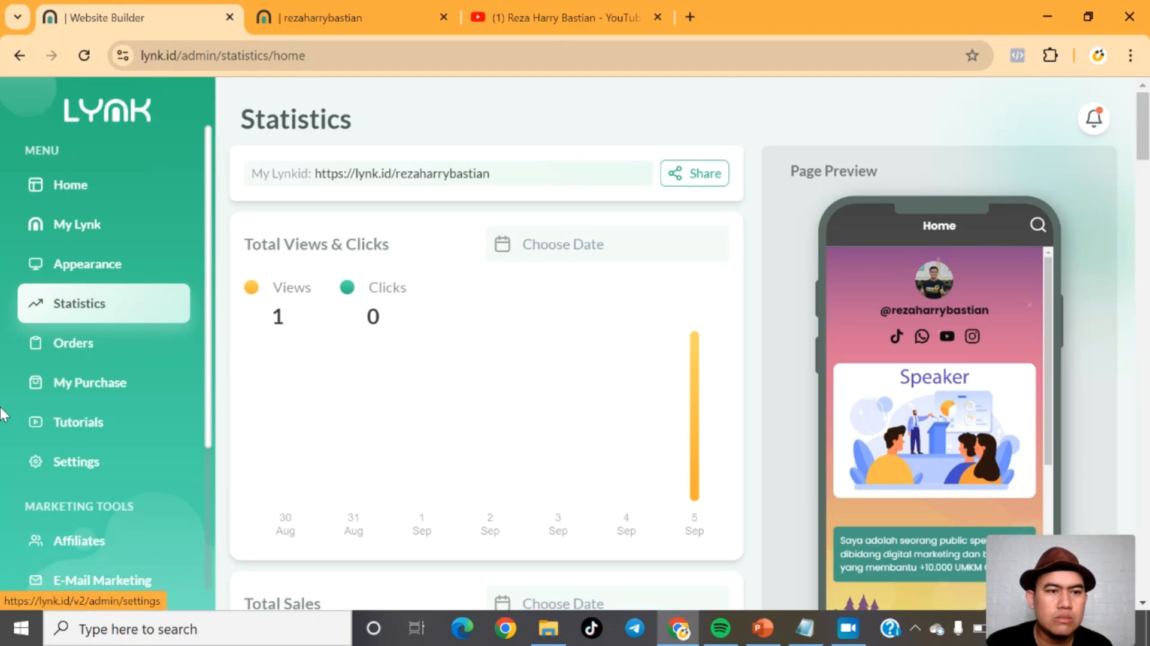
Step: Open the Orders page of the dashboard
{"action": "left_click", "coordinate": [77, 346]}
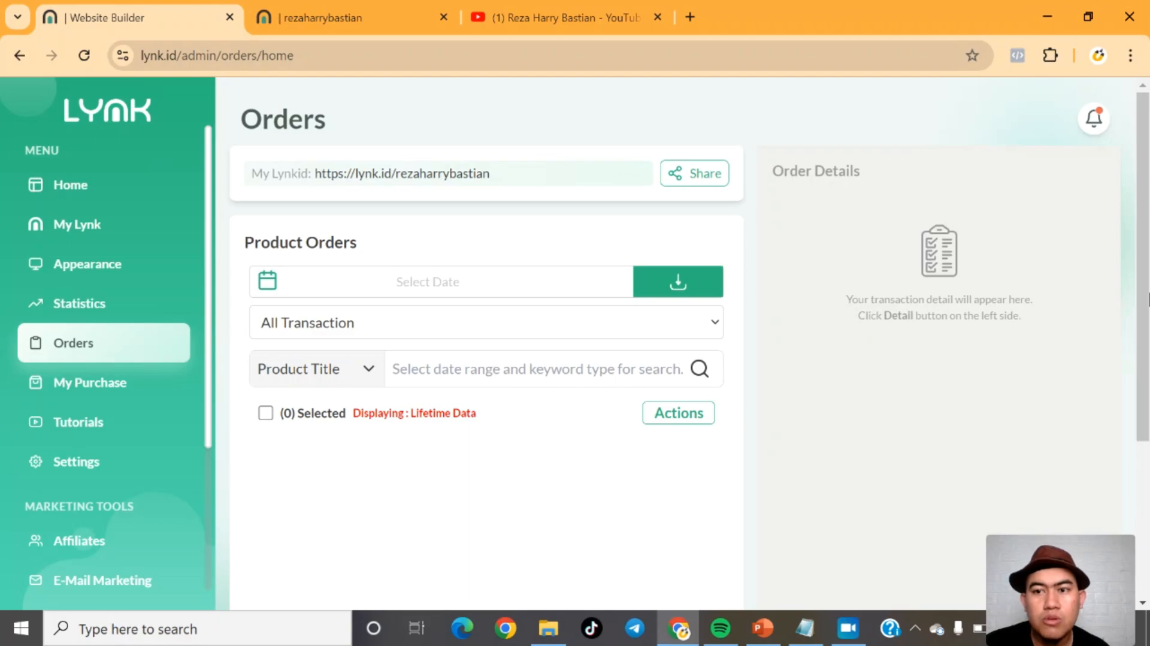
{"action": "scroll", "coordinate": [1138, 324], "scroll_direction": "down", "scroll_amount": 2}
{"action": "scroll", "coordinate": [1146, 347], "scroll_direction": "up", "scroll_amount": 2}
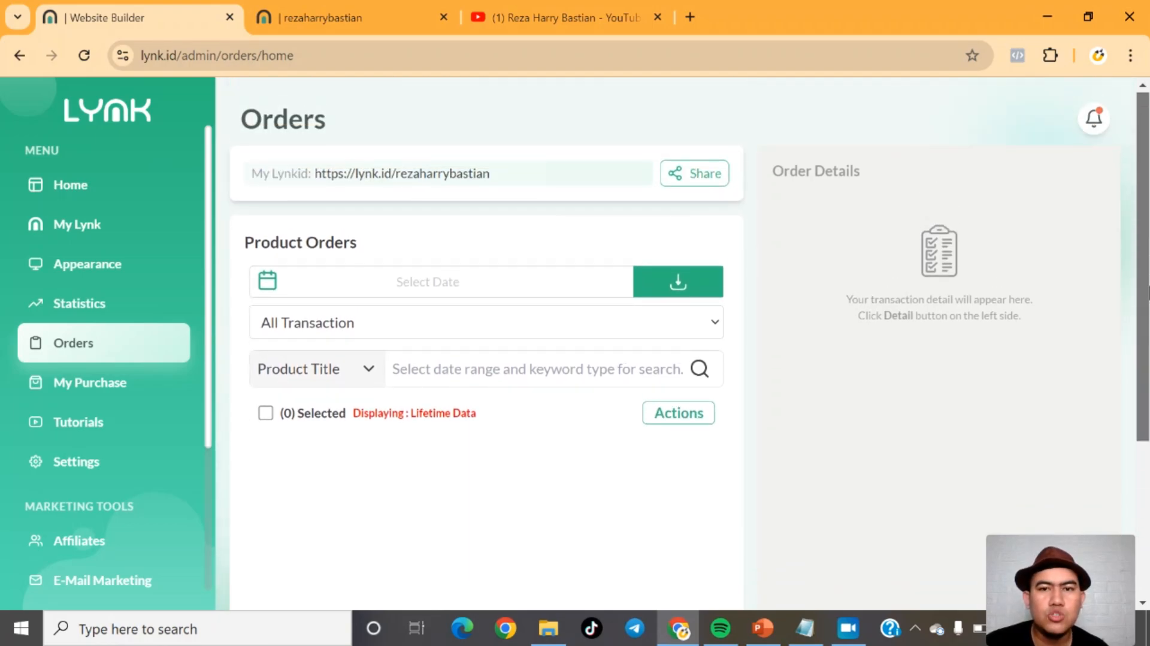
Step: Open the My Purchase page and scroll through the sidebar menu
{"action": "left_click", "coordinate": [74, 382]}
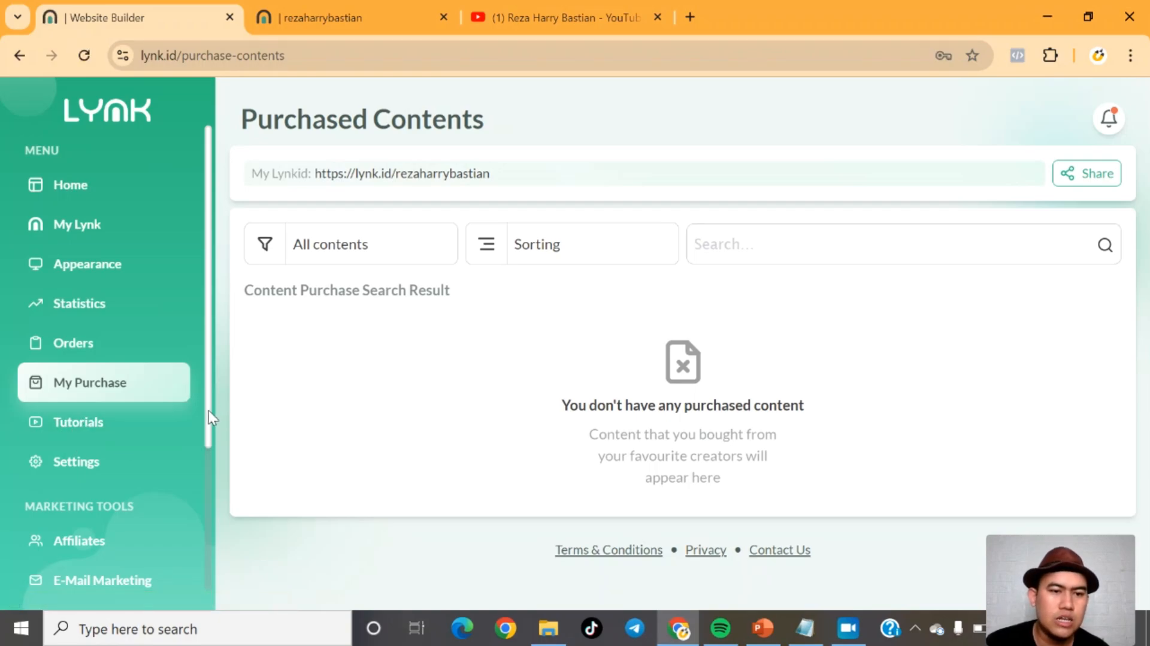
{"action": "left_click_drag", "start_coordinate": [209, 440], "coordinate": [205, 533]}
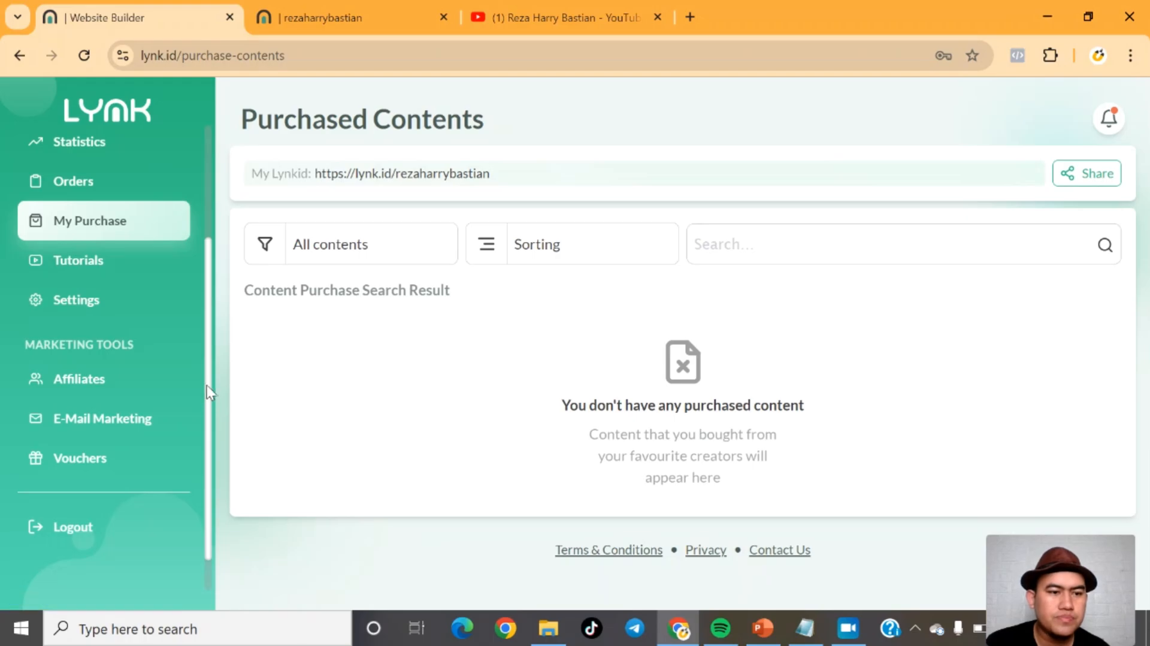
{"action": "left_click_drag", "start_coordinate": [210, 386], "coordinate": [210, 244]}
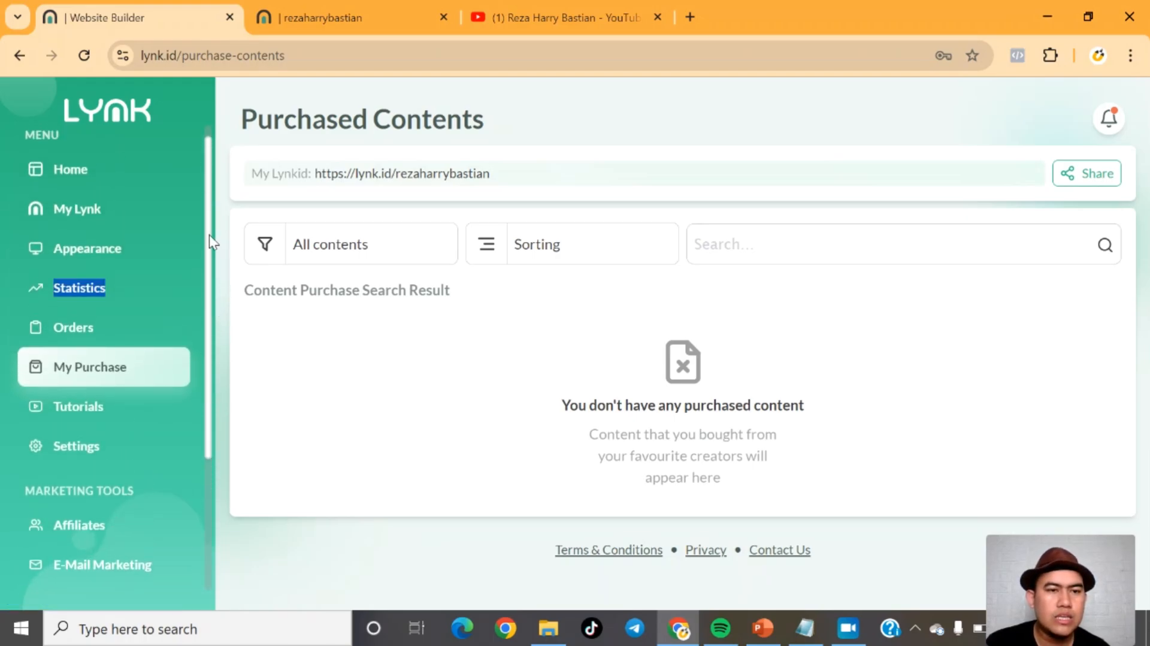
Step: Return to the My Lynk page and then the Appearance settings
{"action": "left_click", "coordinate": [73, 208]}
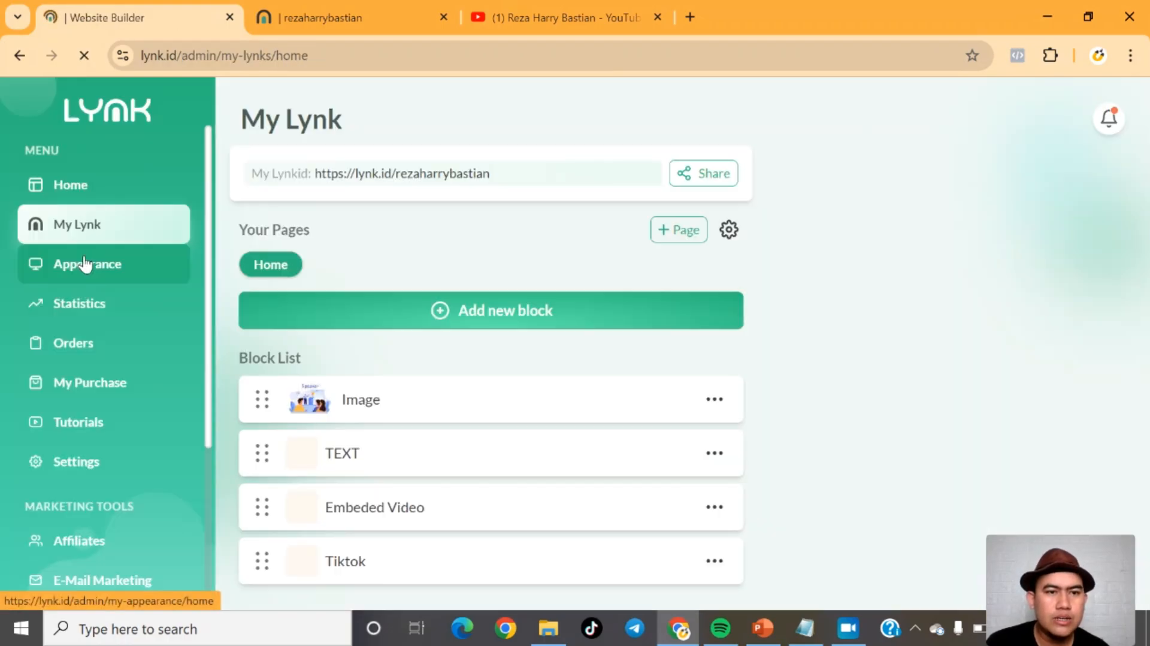
{"action": "left_click", "coordinate": [85, 263]}
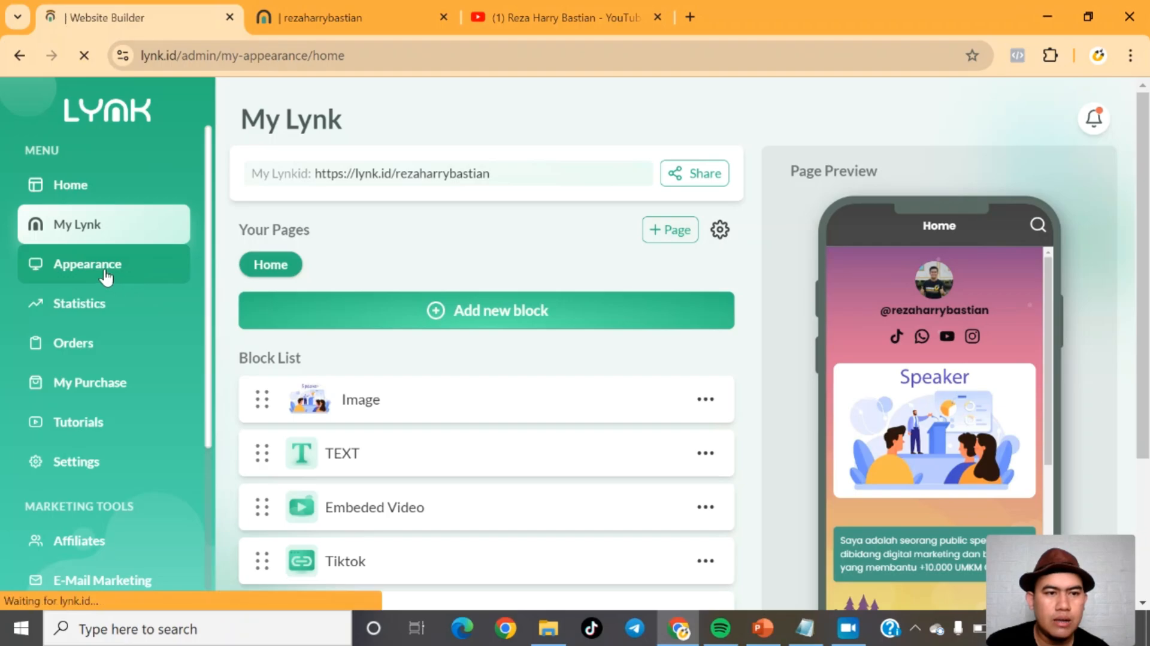